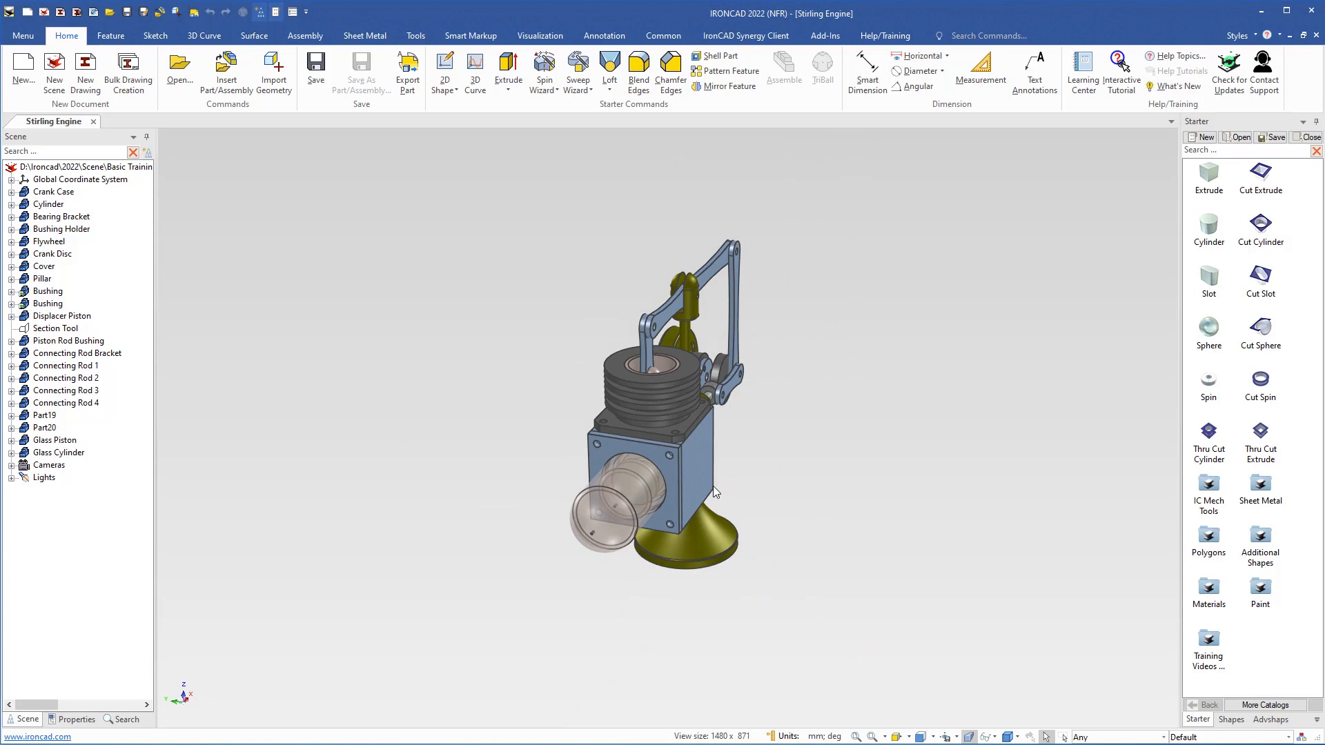
# - Add an M4 coarse-pitch thread hole, depth 4, from the ICM Mech catalog to the crank case through the front plate's upper-right screw hole
pyautogui.scroll(6, 714, 486)
pyautogui.scroll(4, 706, 389)
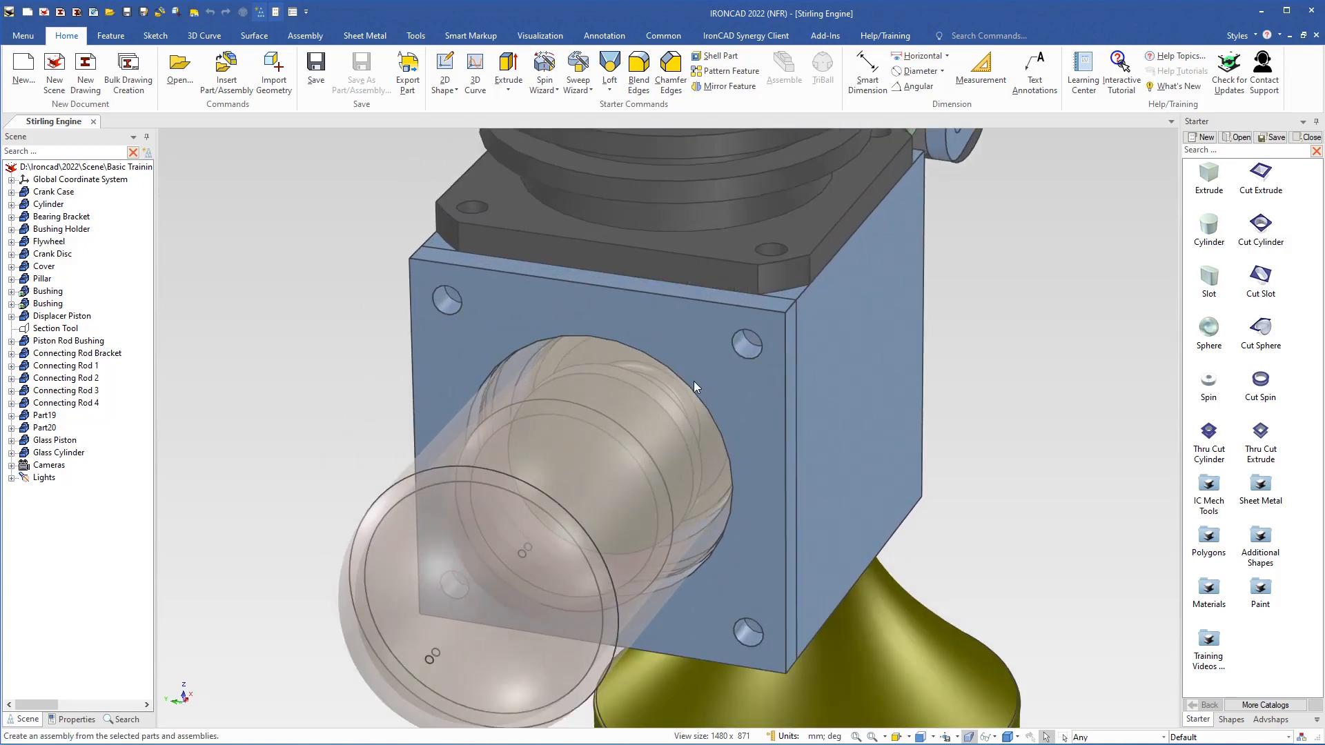
pyautogui.moveTo(694, 381); pyautogui.dragTo(722, 355, button='middle')
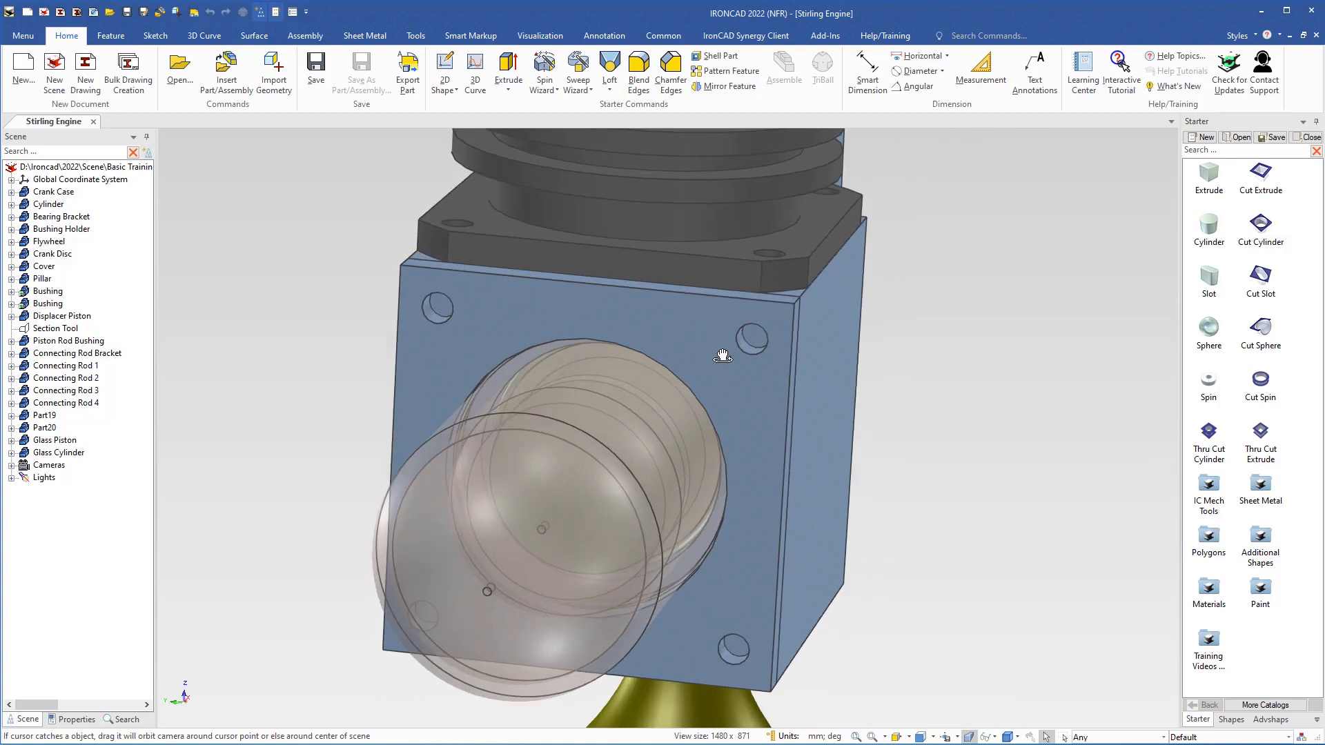
pyautogui.keyDown('shift'); pyautogui.moveTo(781, 413); pyautogui.dragTo(757, 416, button='middle'); pyautogui.keyUp('shift')
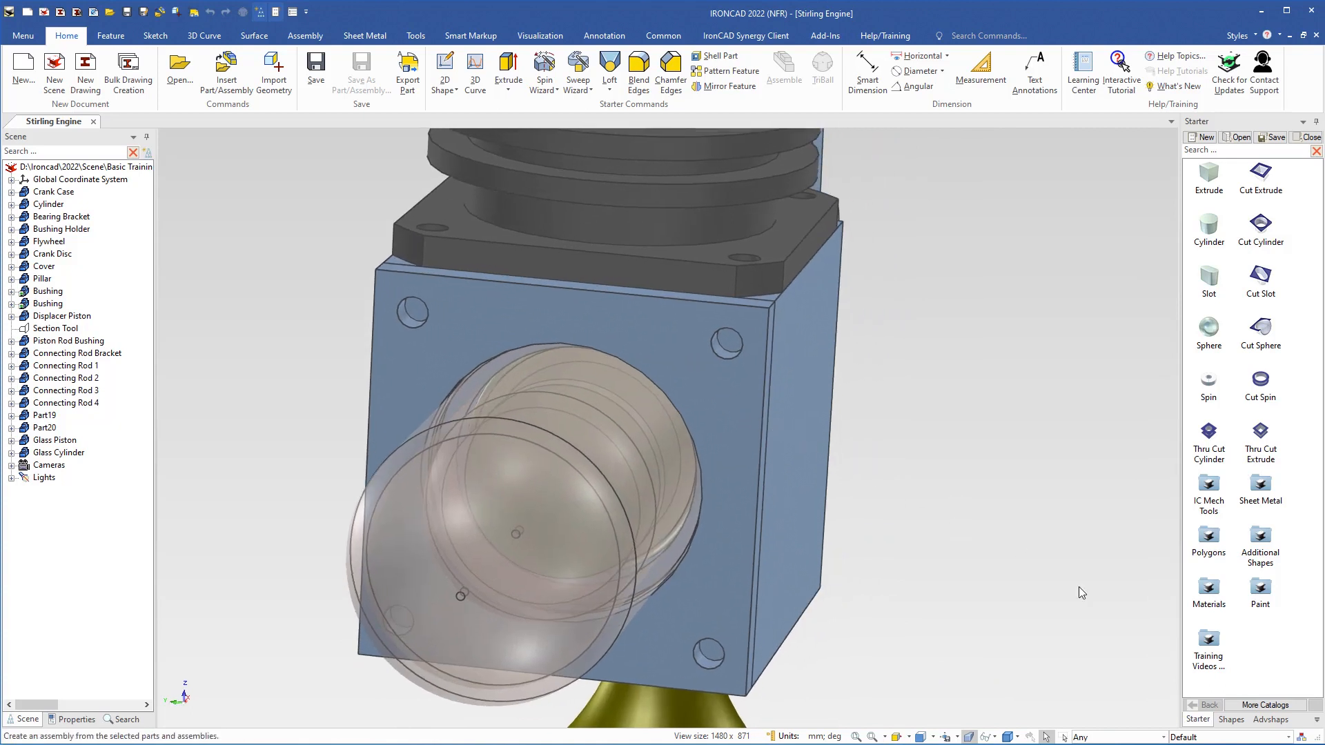
pyautogui.click(1253, 705)
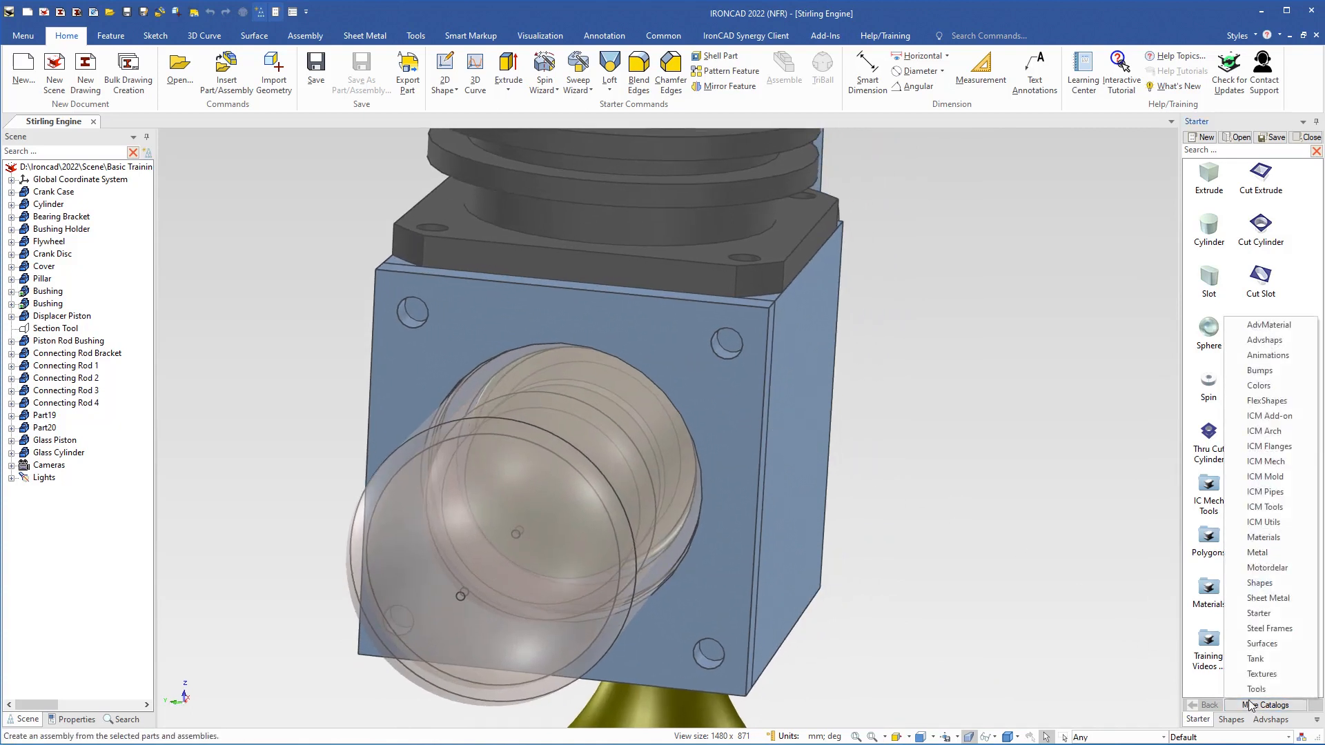
pyautogui.click(1260, 463)
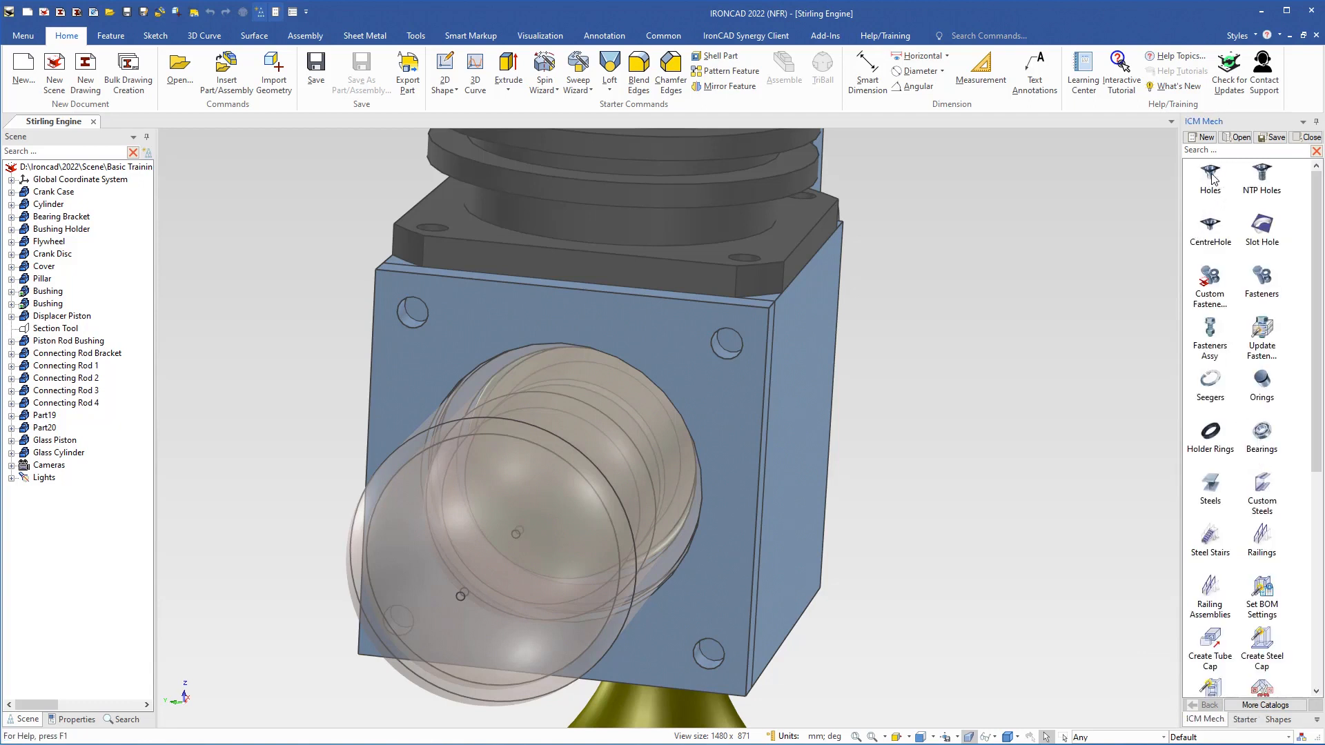
pyautogui.moveTo(1212, 179); pyautogui.dragTo(730, 340)
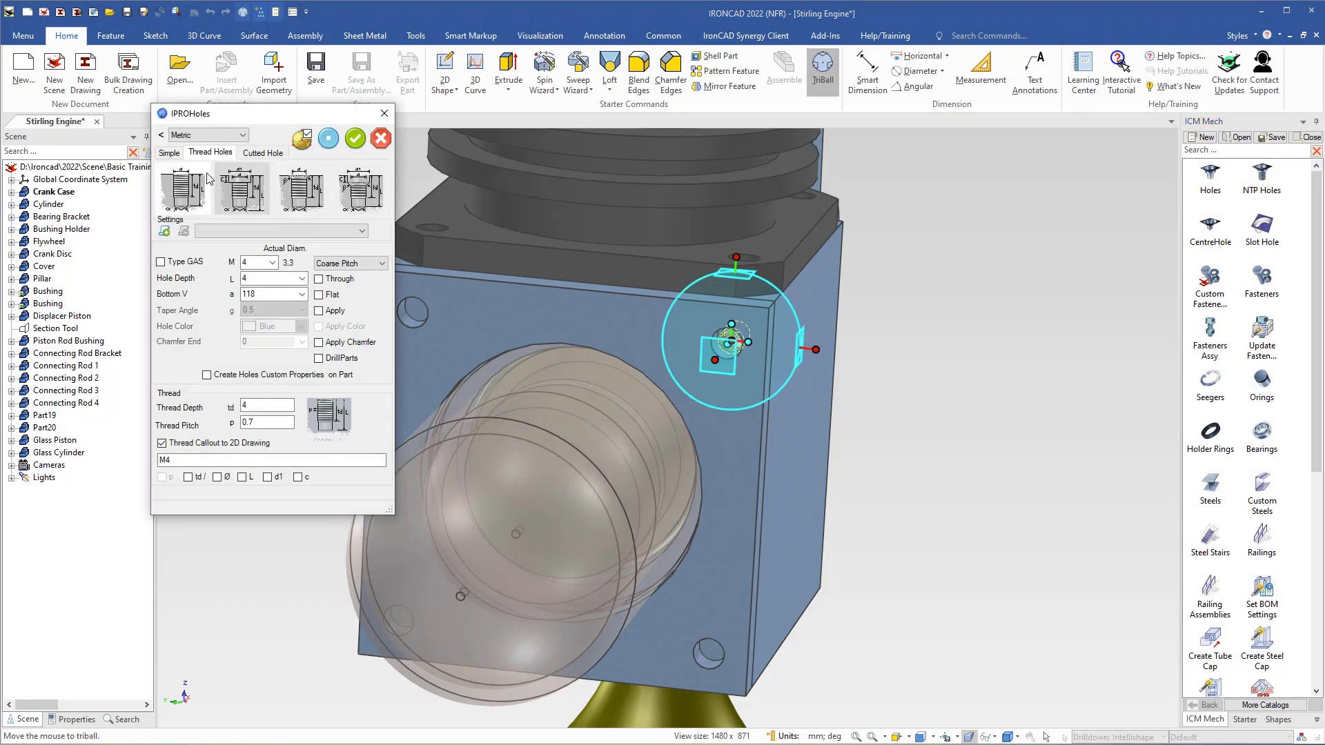
pyautogui.click(184, 196)
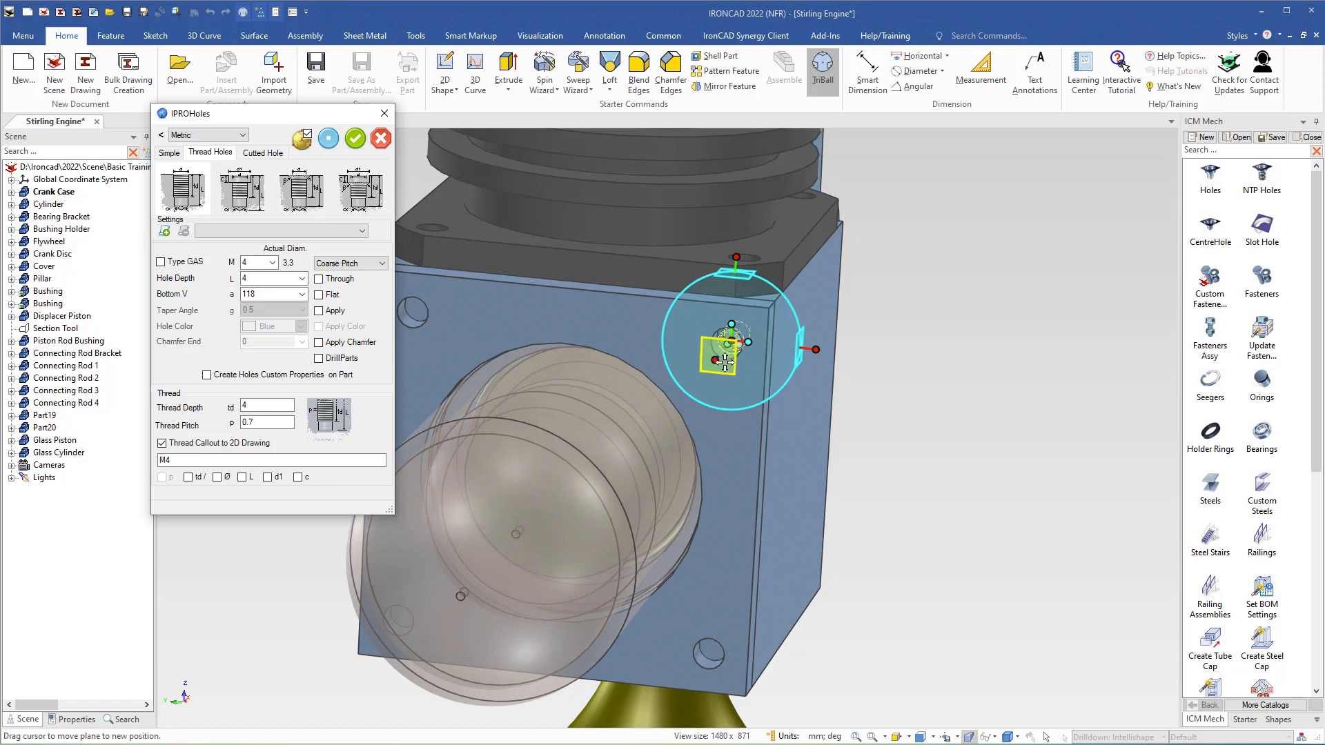
# - Move the M4 thread hole to the center point of the front plate's upper-right screw hole
pyautogui.rightClick(727, 374)
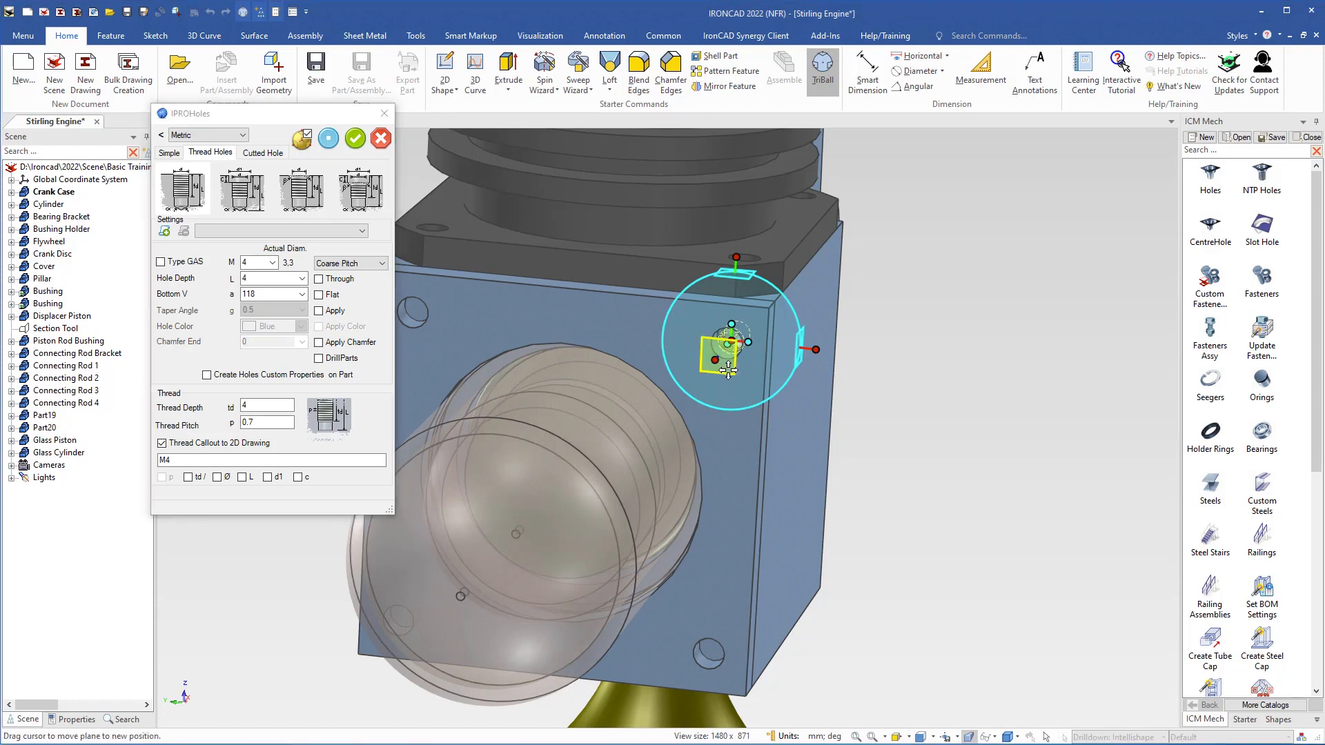
pyautogui.click(779, 454)
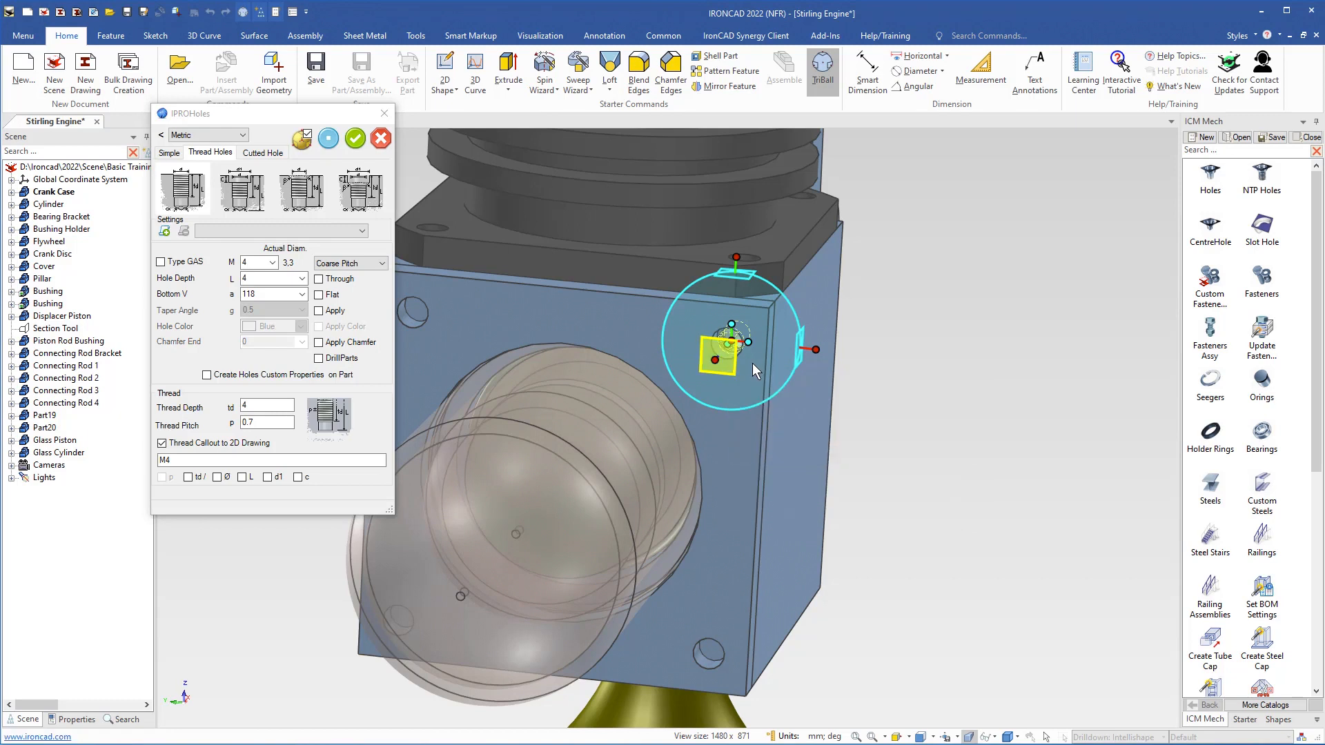
pyautogui.click(739, 355)
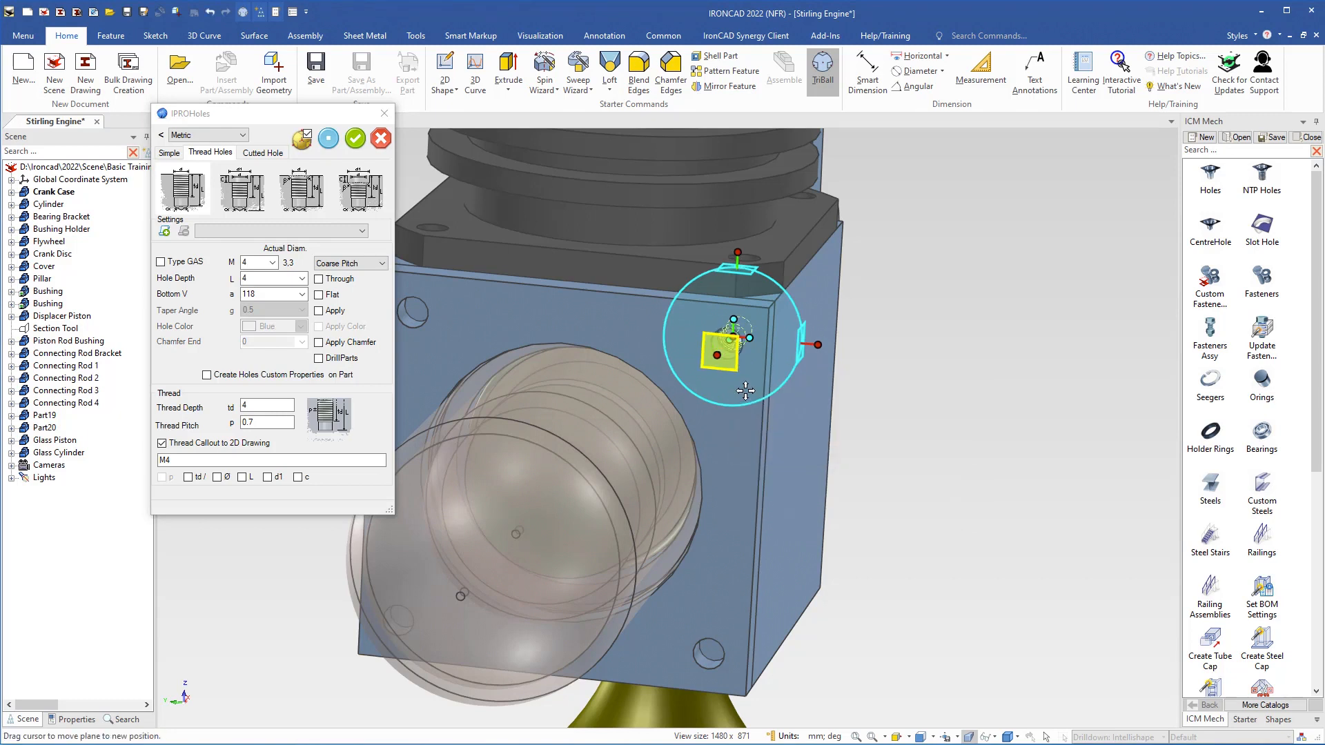
# - Reposition only the TriBall to the center point of the front plate's large circular bore
pyautogui.moveTo(731, 416); pyautogui.dragTo(808, 431, button='middle')
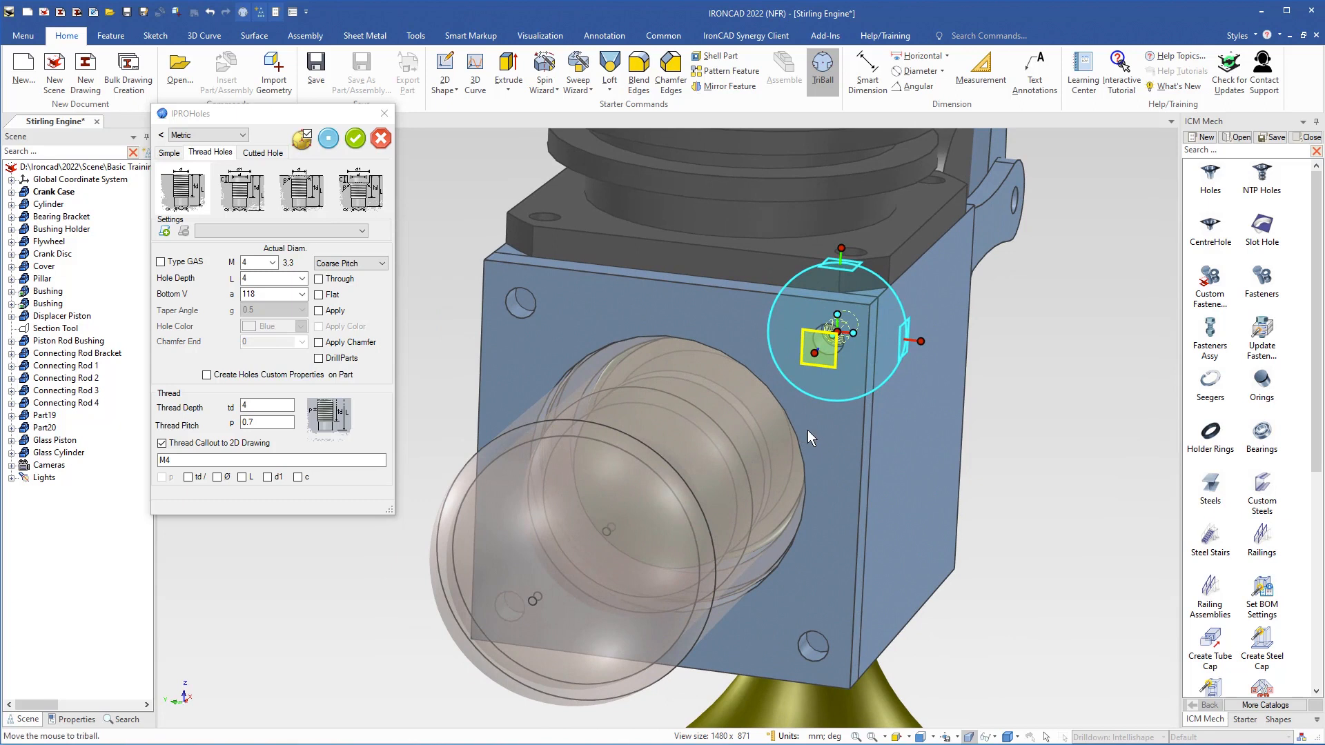
pyautogui.rightClick(830, 366)
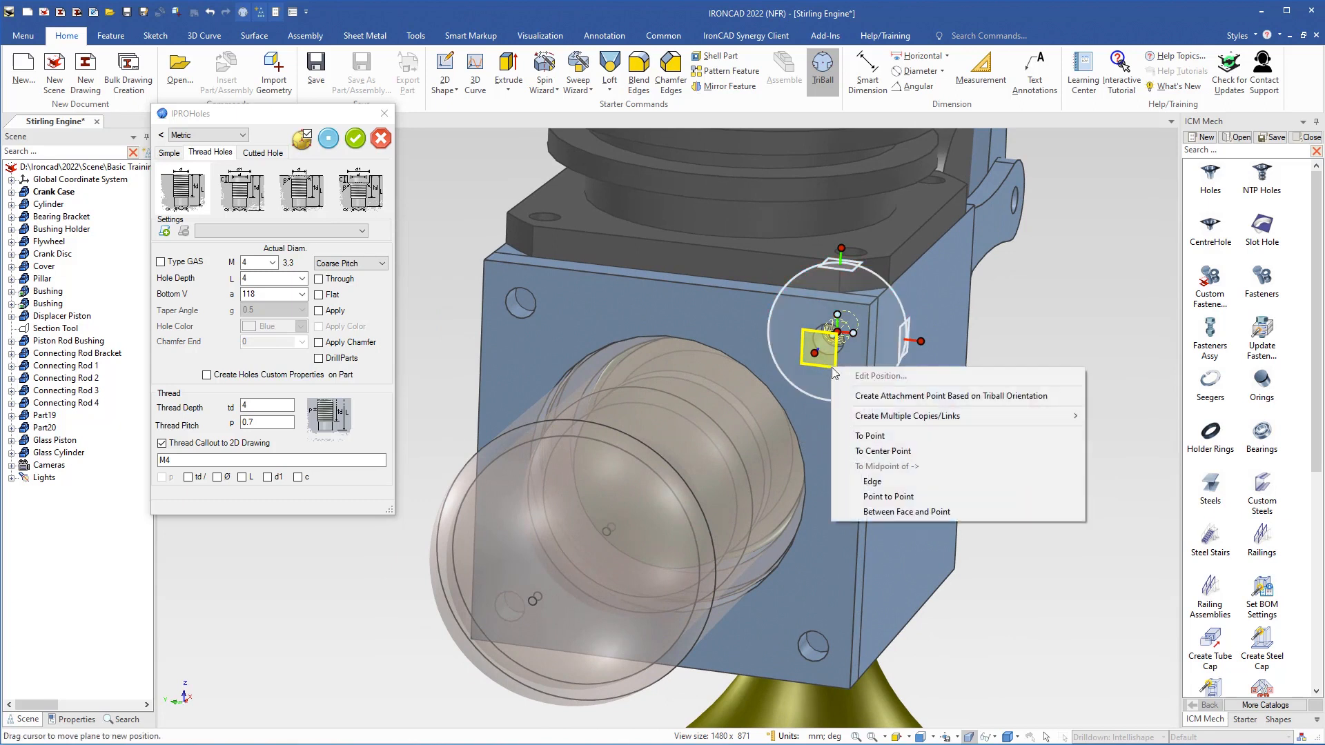
pyautogui.click(879, 454)
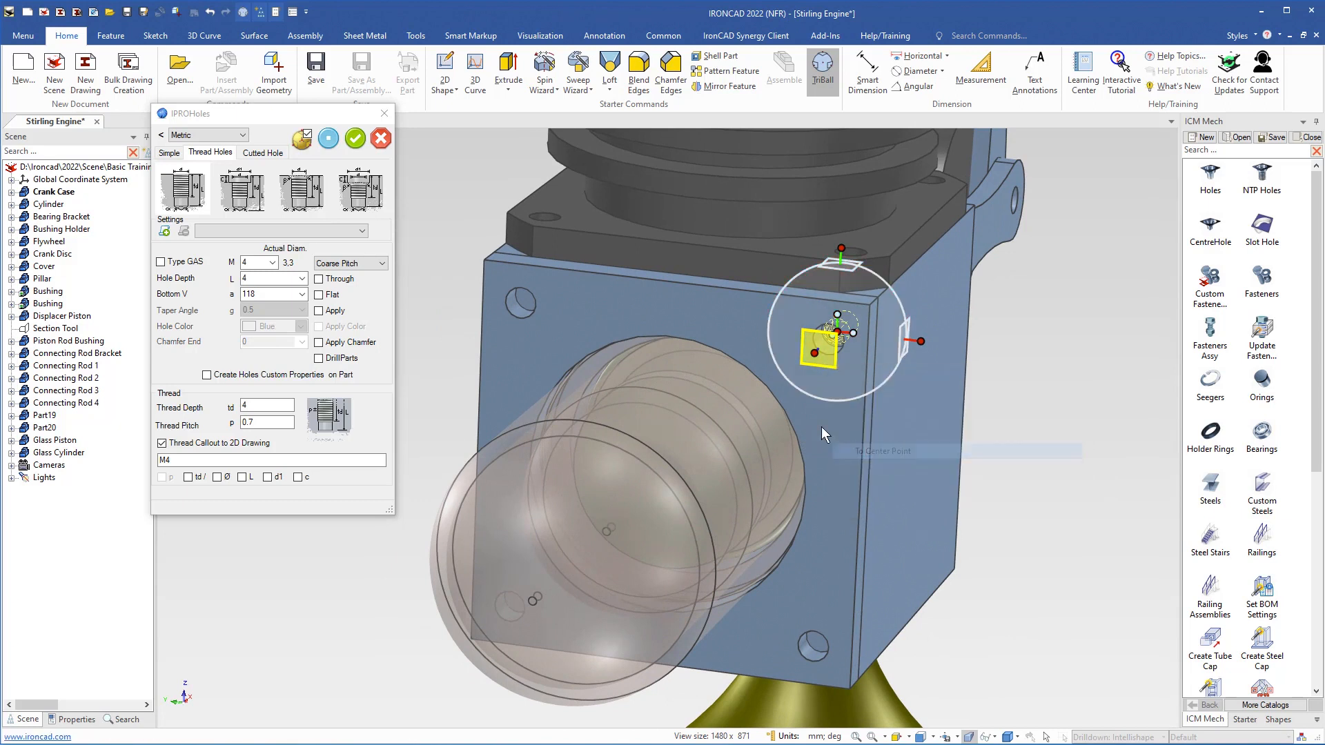
pyautogui.click(773, 394)
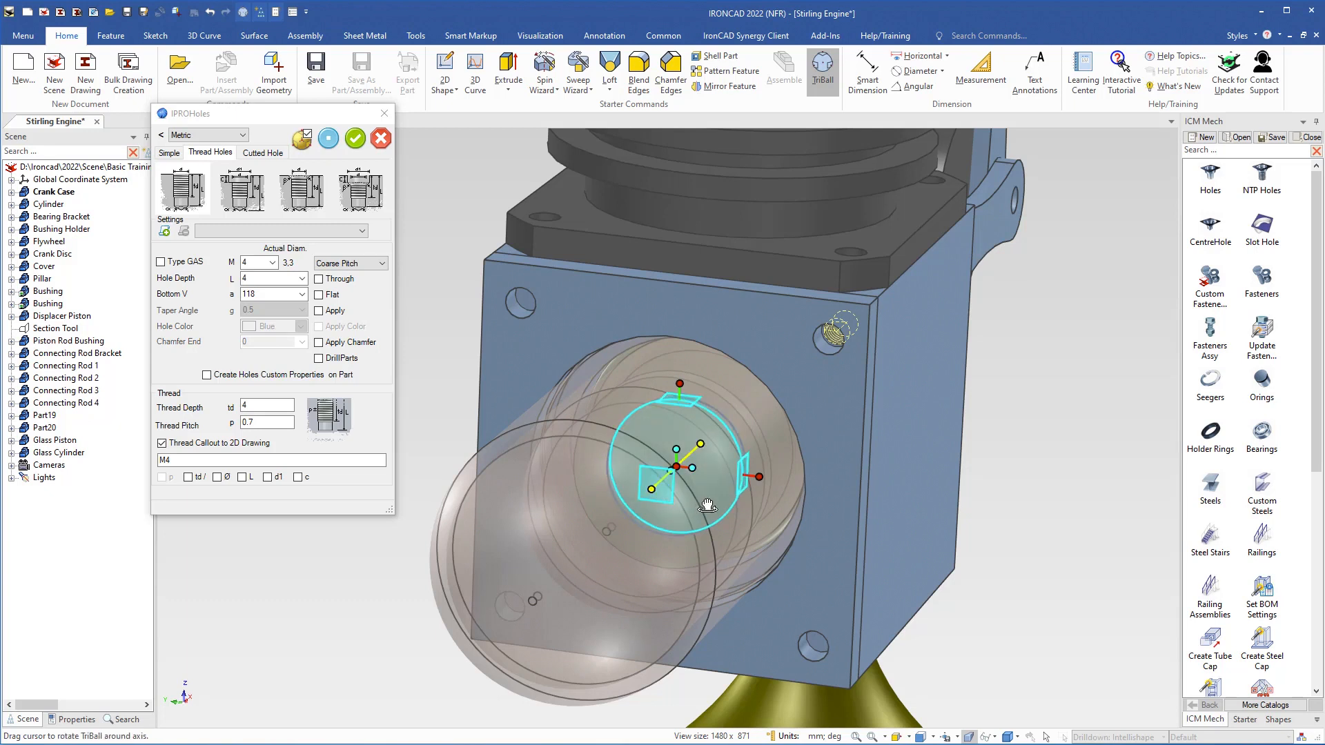
# - Rotate linked copies of the M4 hole in 90° steps to the other front screw holes, then accept the hole and close the TriBall
pyautogui.moveTo(708, 505); pyautogui.dragTo(702, 438)
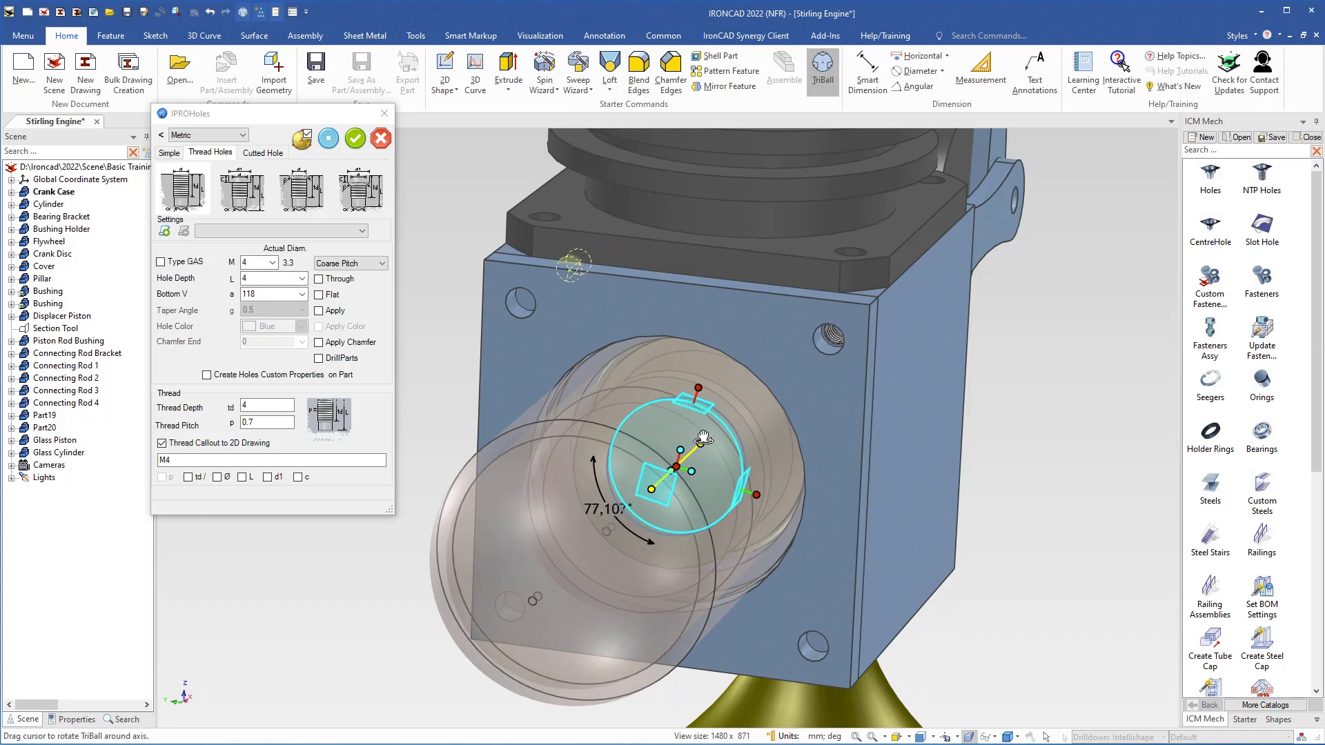
pyautogui.moveTo(703, 438); pyautogui.dragTo(702, 408, button='right')
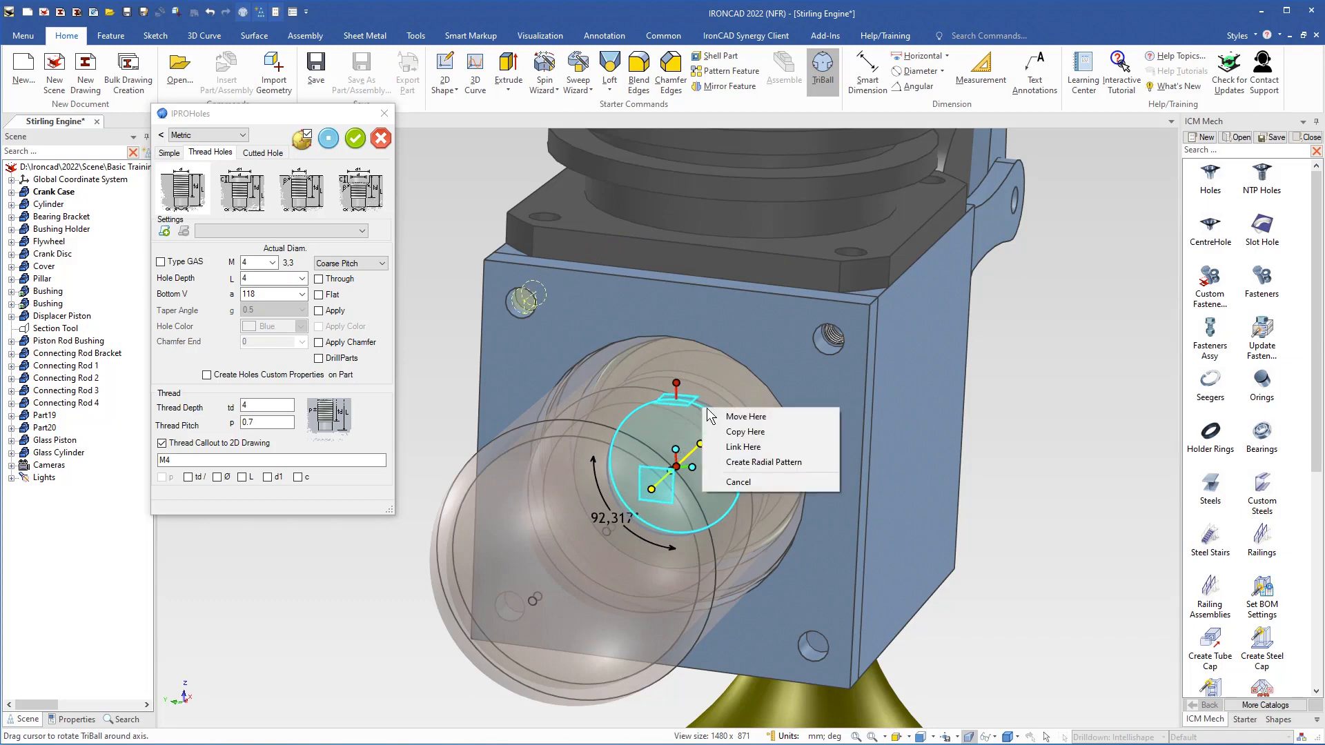
pyautogui.click(733, 449)
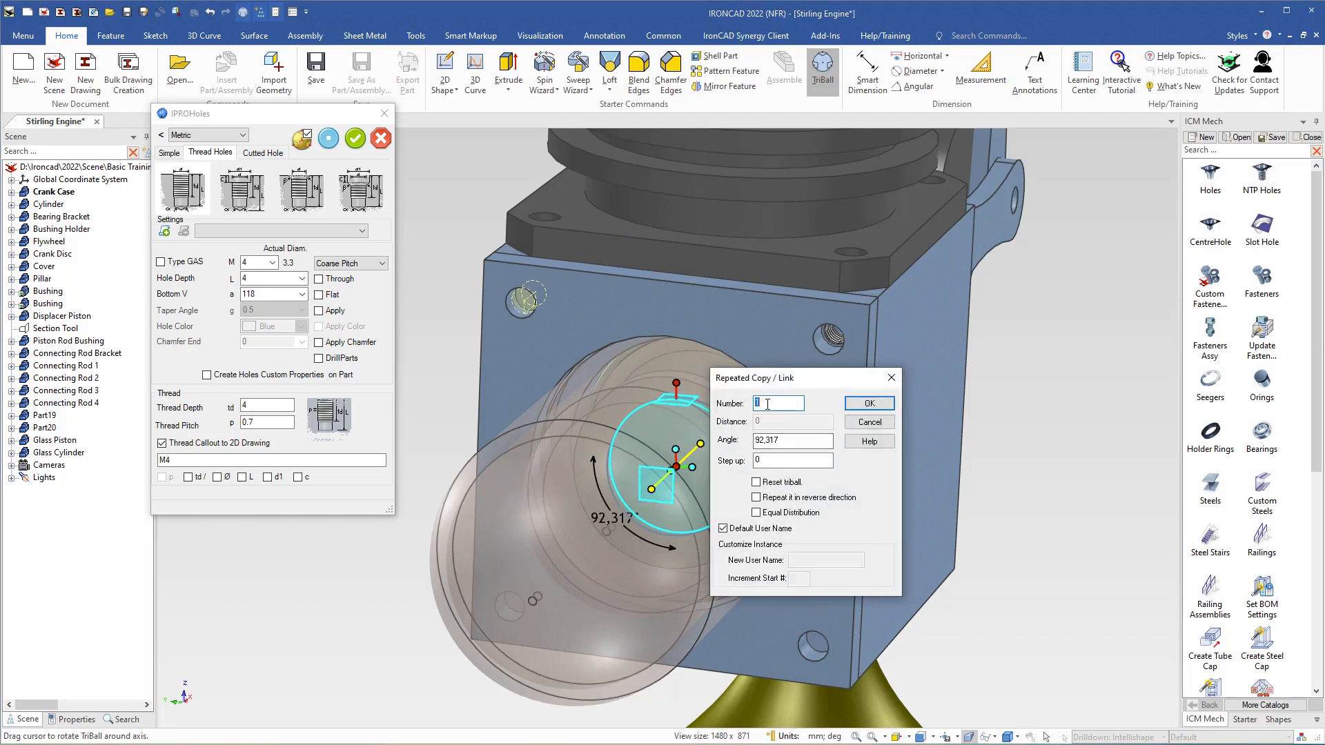
pyautogui.press('Tab')
pyautogui.write('90')
pyautogui.click(870, 403)
pyautogui.moveTo(585, 445); pyautogui.dragTo(589, 445, button='middle')
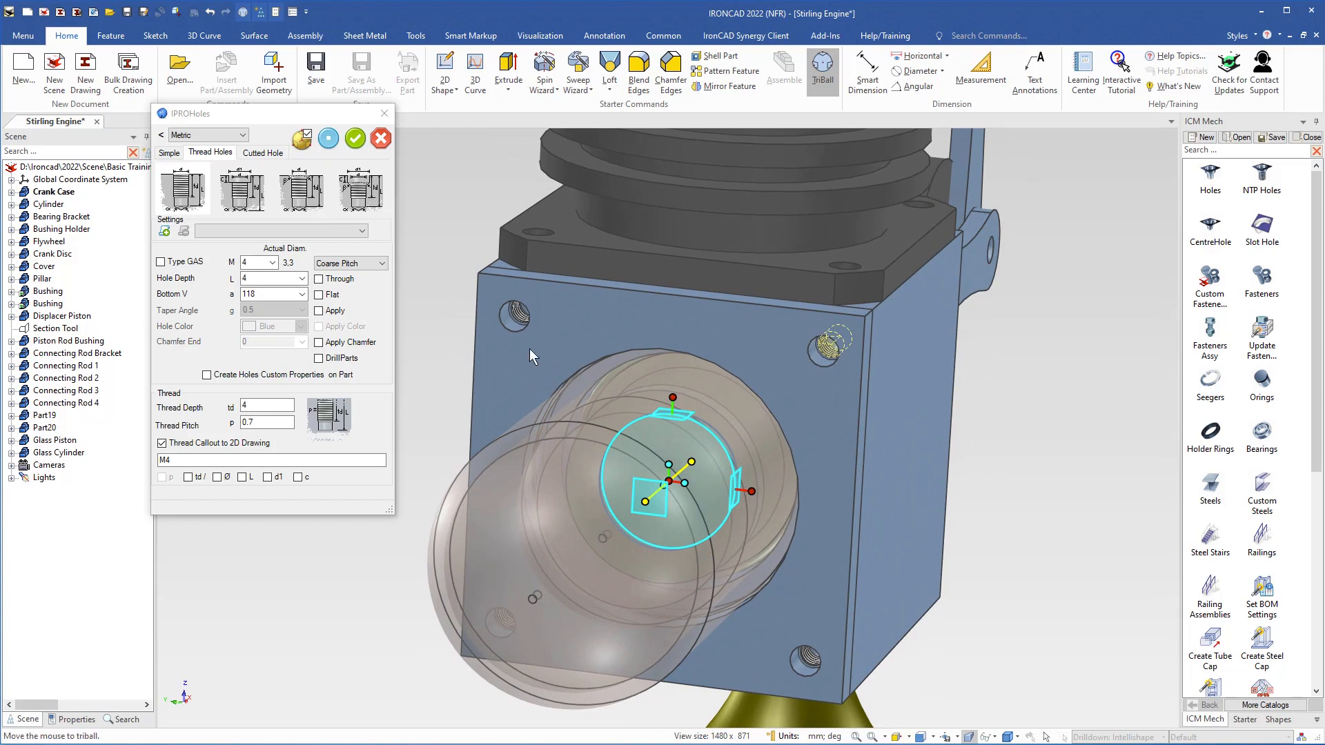
pyautogui.click(324, 143)
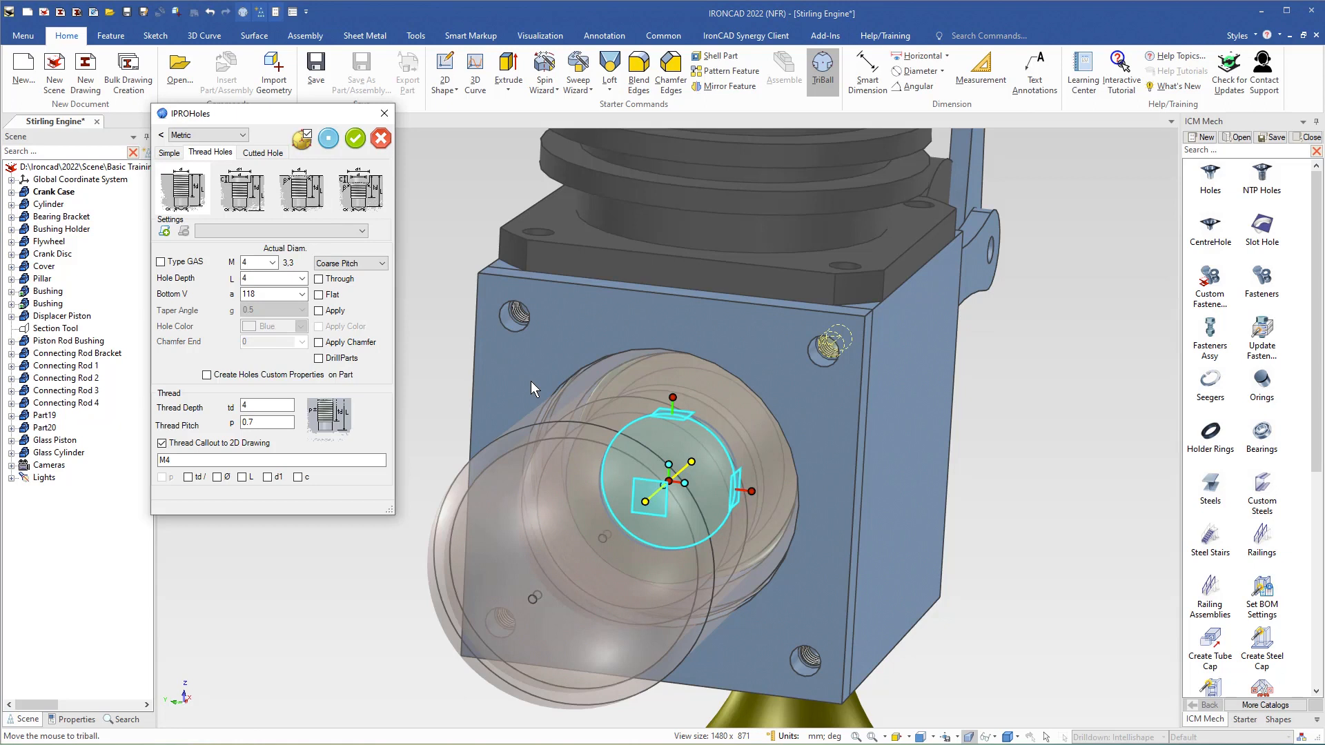
pyautogui.click(356, 139)
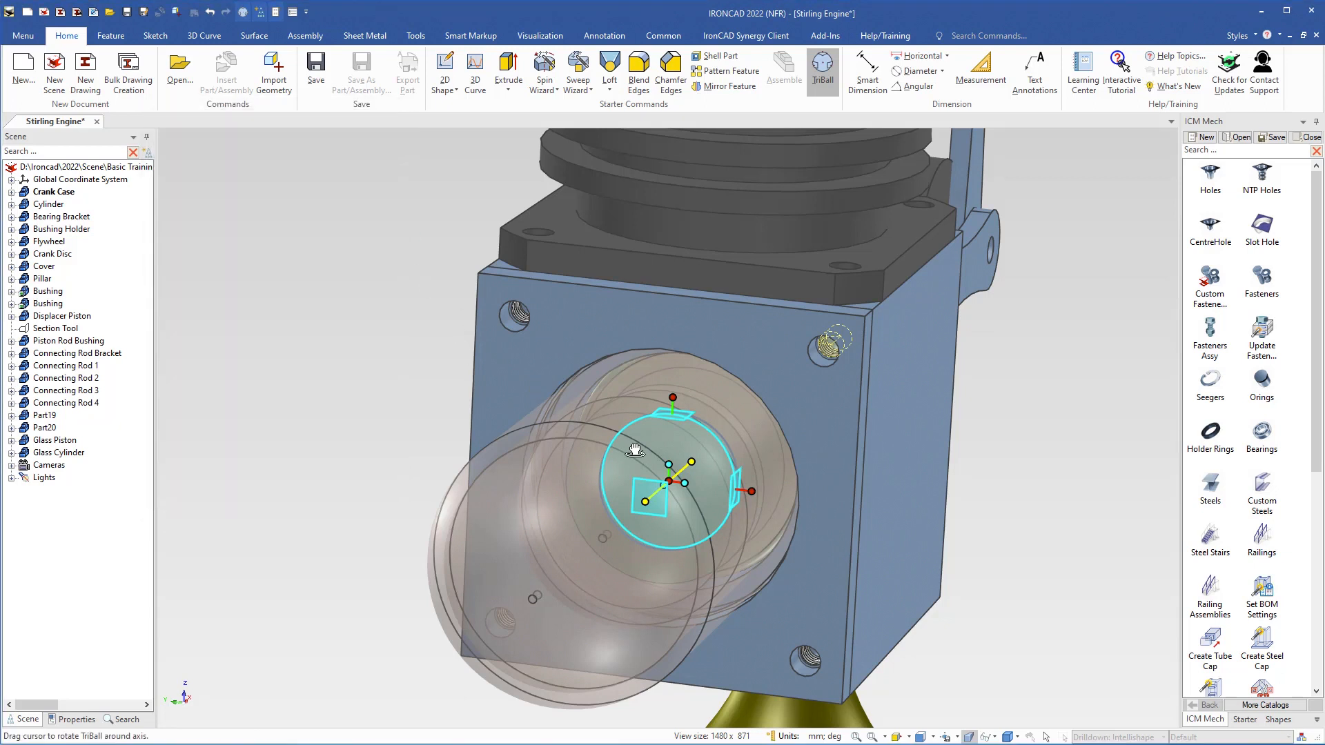
pyautogui.press('F10')
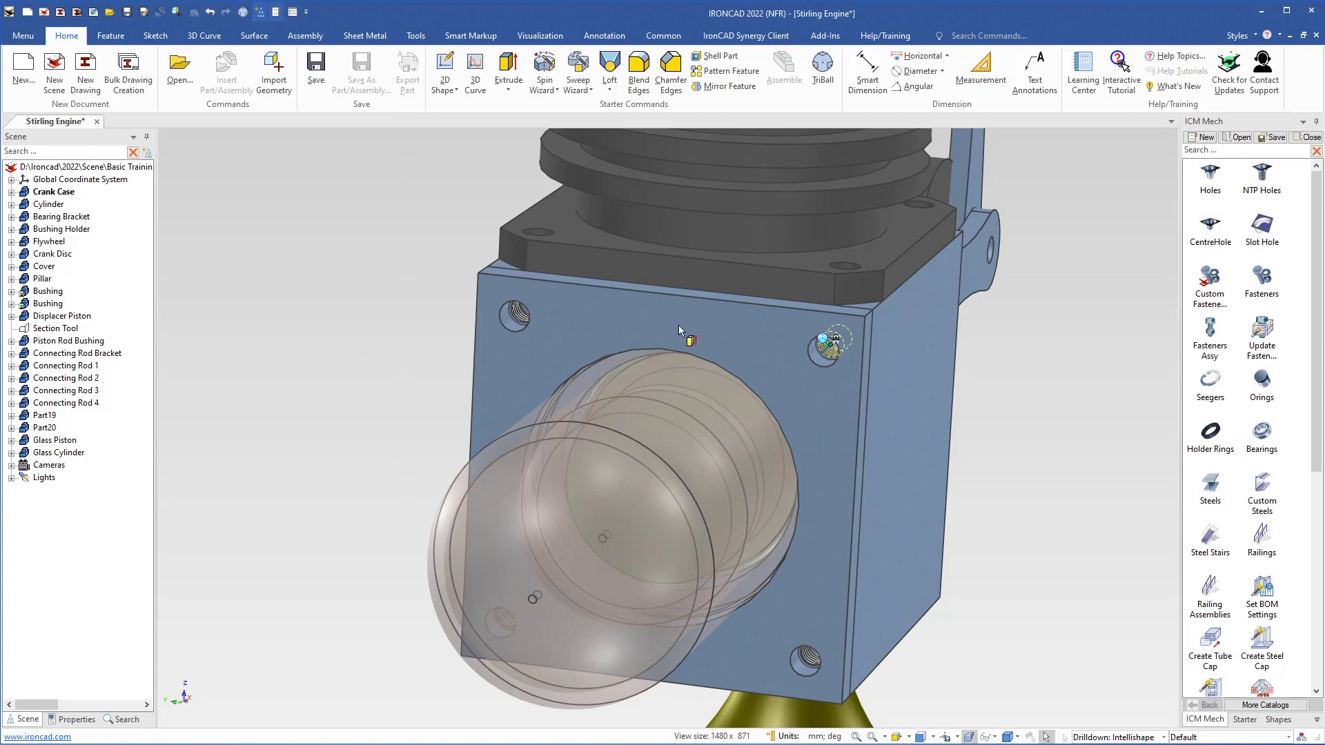
# - Add another M4 coarse-pitch thread hole, depth 4, to the crank case through the cylinder flange's near corner hole
pyautogui.moveTo(677, 325); pyautogui.dragTo(719, 461, button='middle')
pyautogui.moveTo(757, 354); pyautogui.dragTo(754, 381, button='middle')
pyautogui.keyDown('shift'); pyautogui.moveTo(754, 381); pyautogui.dragTo(568, 507, button='middle'); pyautogui.keyUp('shift')
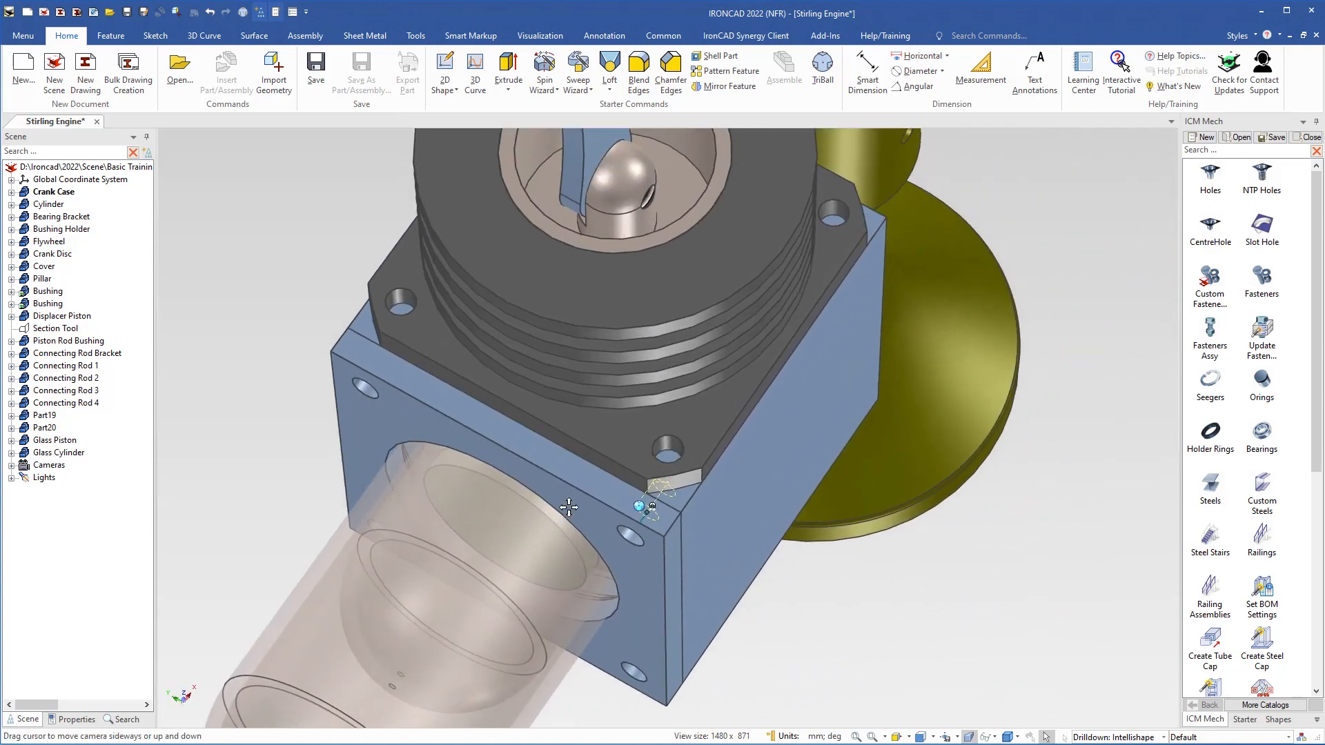
pyautogui.scroll(5, 656, 458)
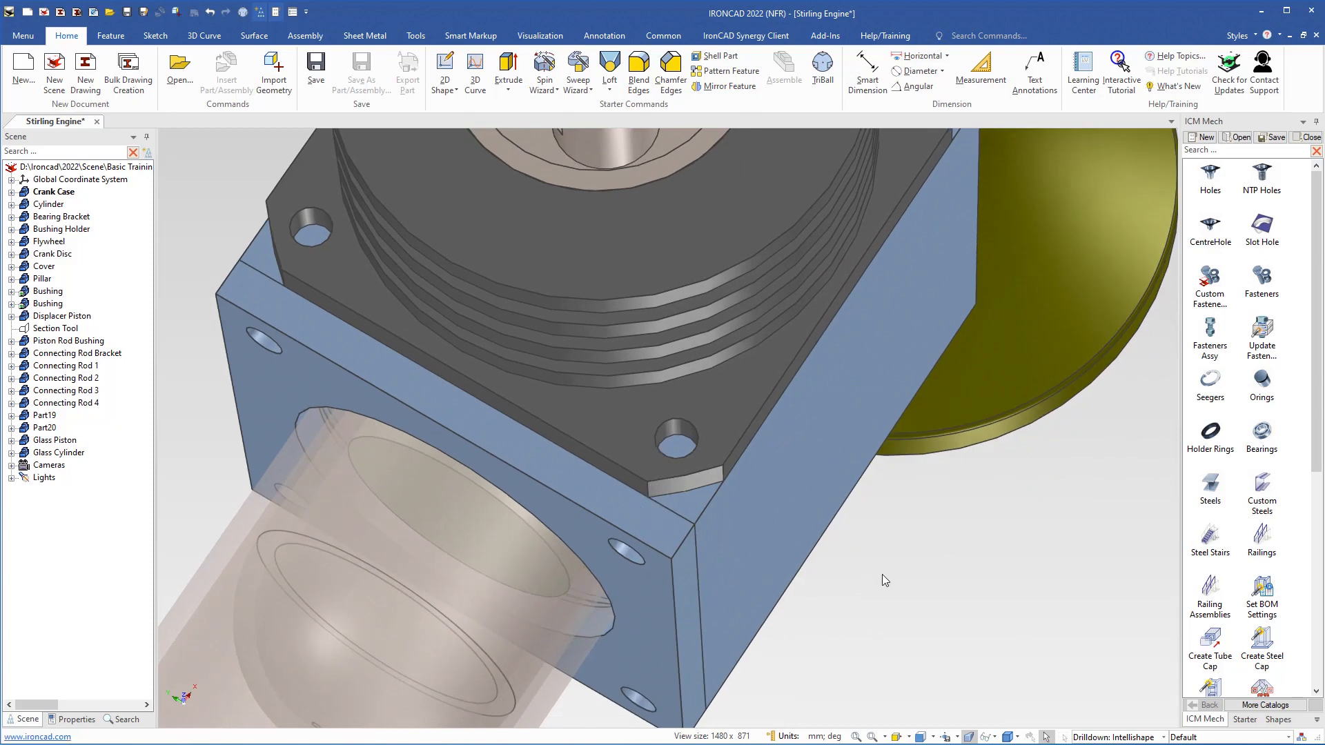
pyautogui.click(882, 574)
pyautogui.moveTo(1214, 183); pyautogui.dragTo(675, 442)
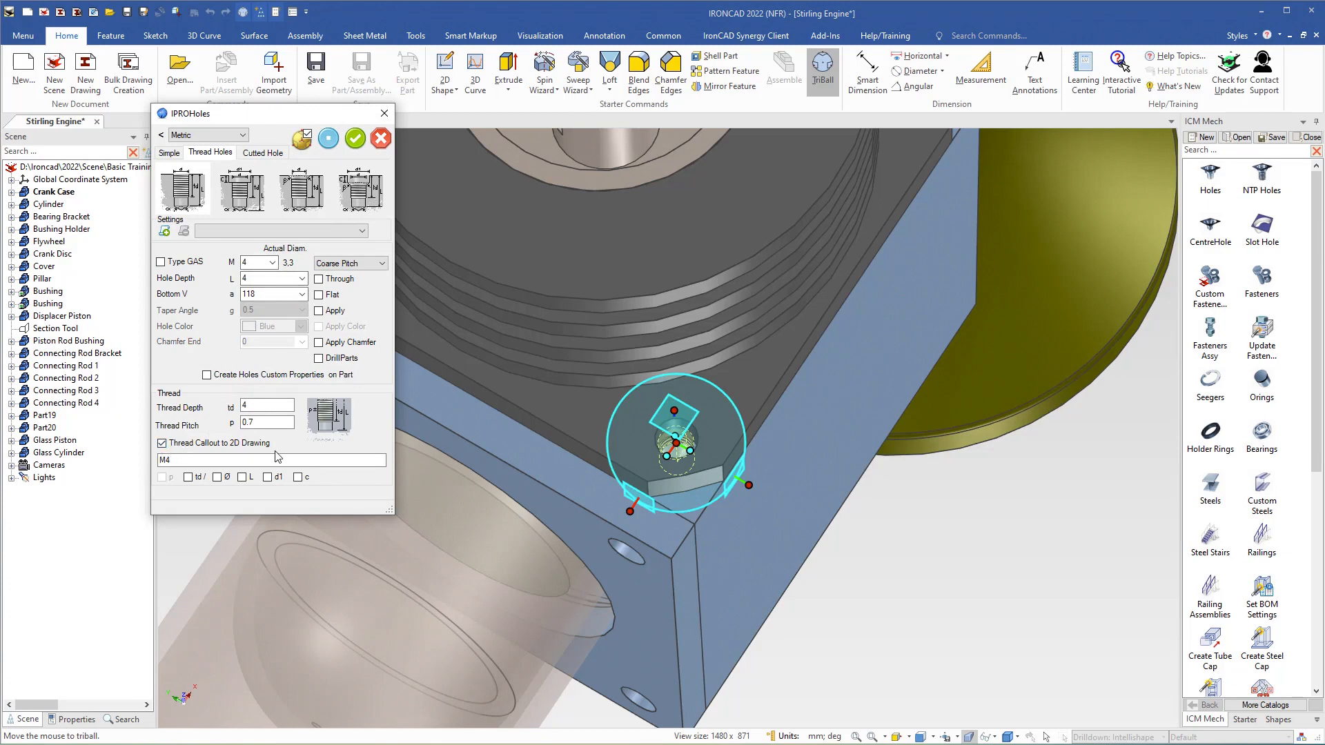
# - Move the new M4 thread hole to the center point of the flange's near corner hole
pyautogui.rightClick(687, 419)
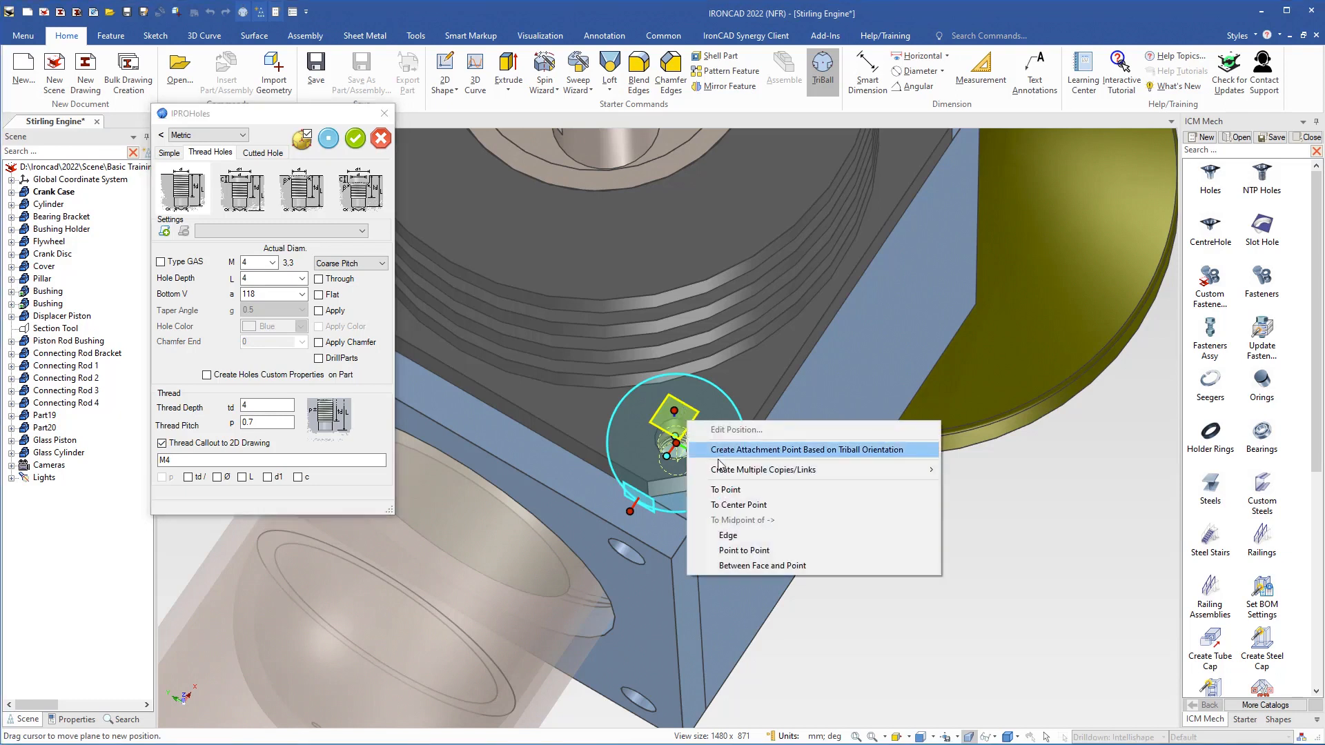
pyautogui.click(733, 504)
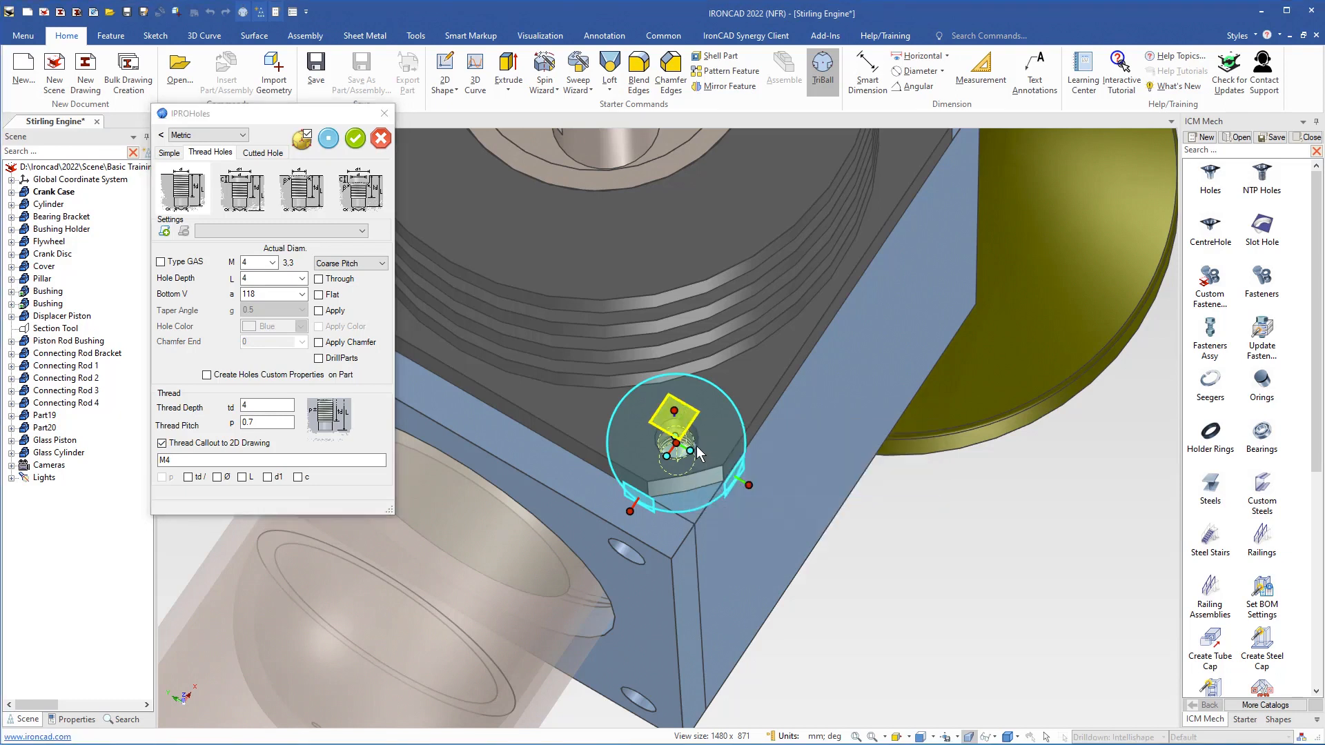
pyautogui.click(697, 443)
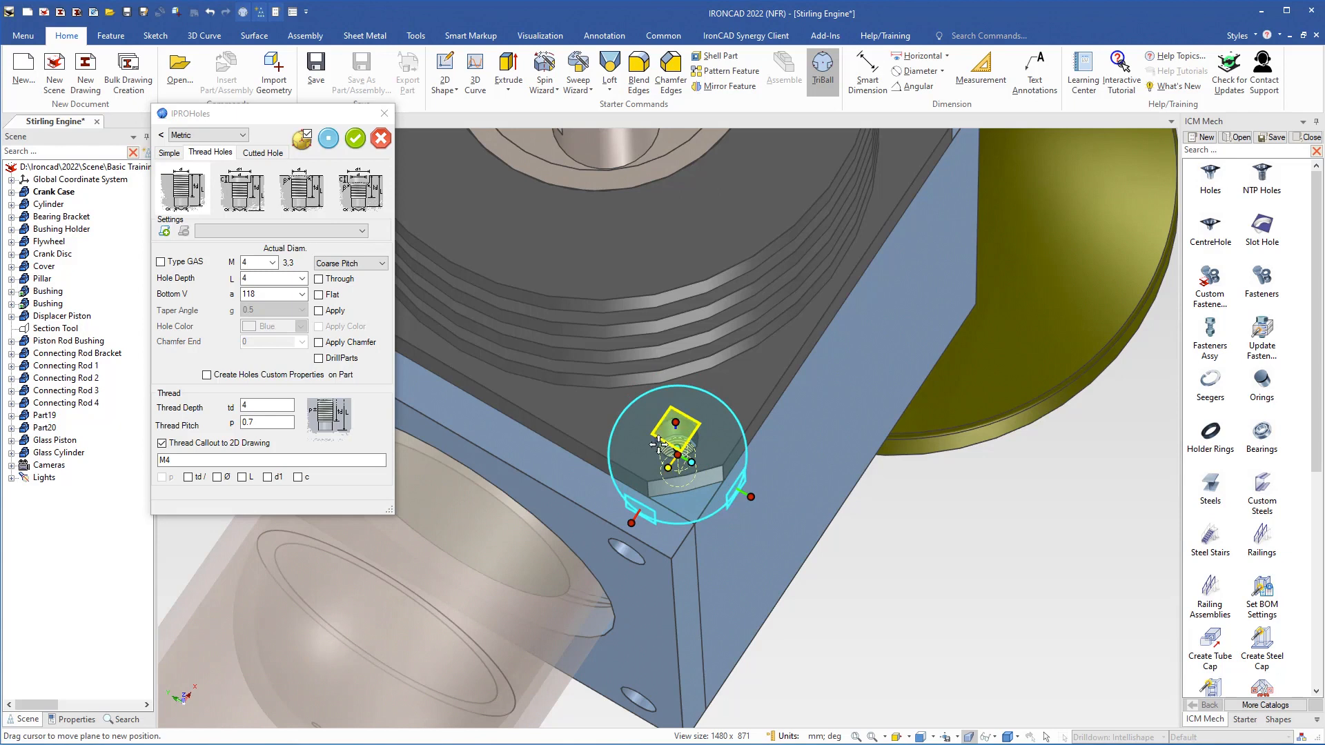
# - Reposition only the TriBall to the center point of the finned cylinder's circular edge
pyautogui.moveTo(701, 457); pyautogui.dragTo(775, 447, button='middle')
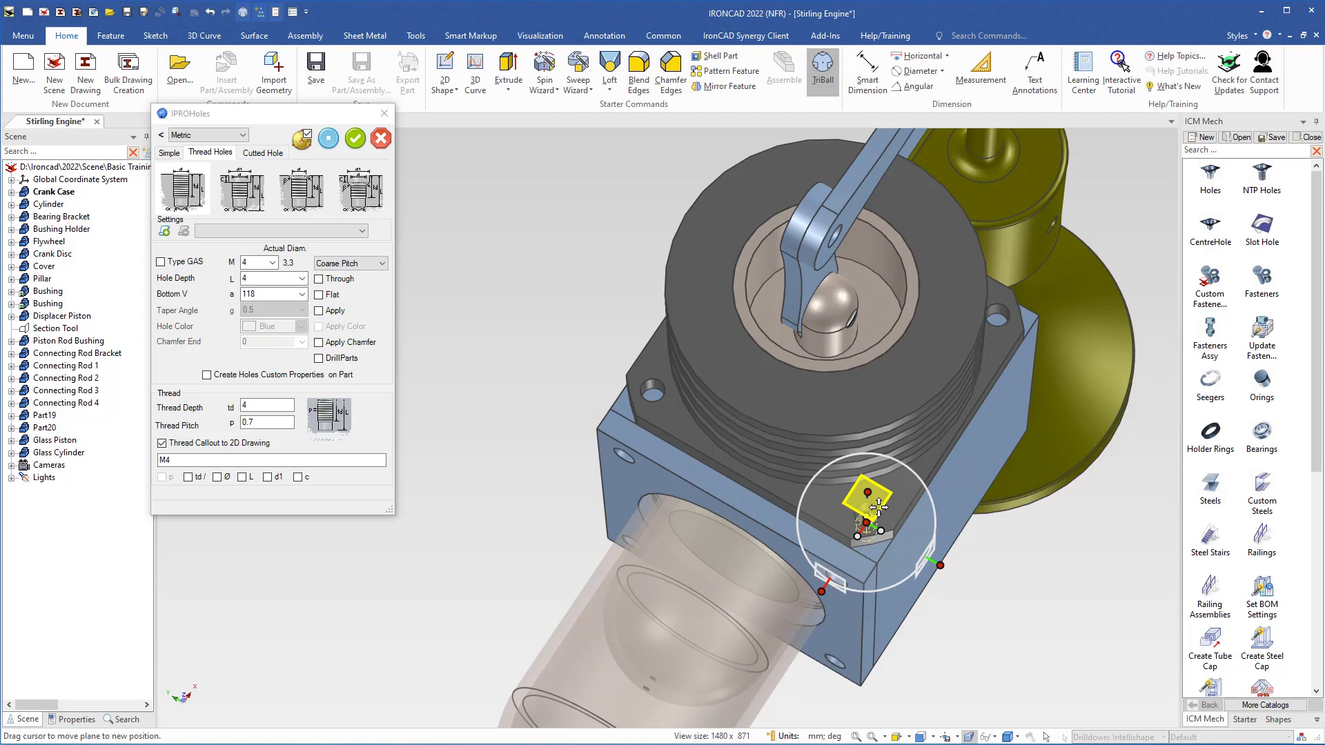
pyautogui.rightClick(878, 507)
pyautogui.click(938, 591)
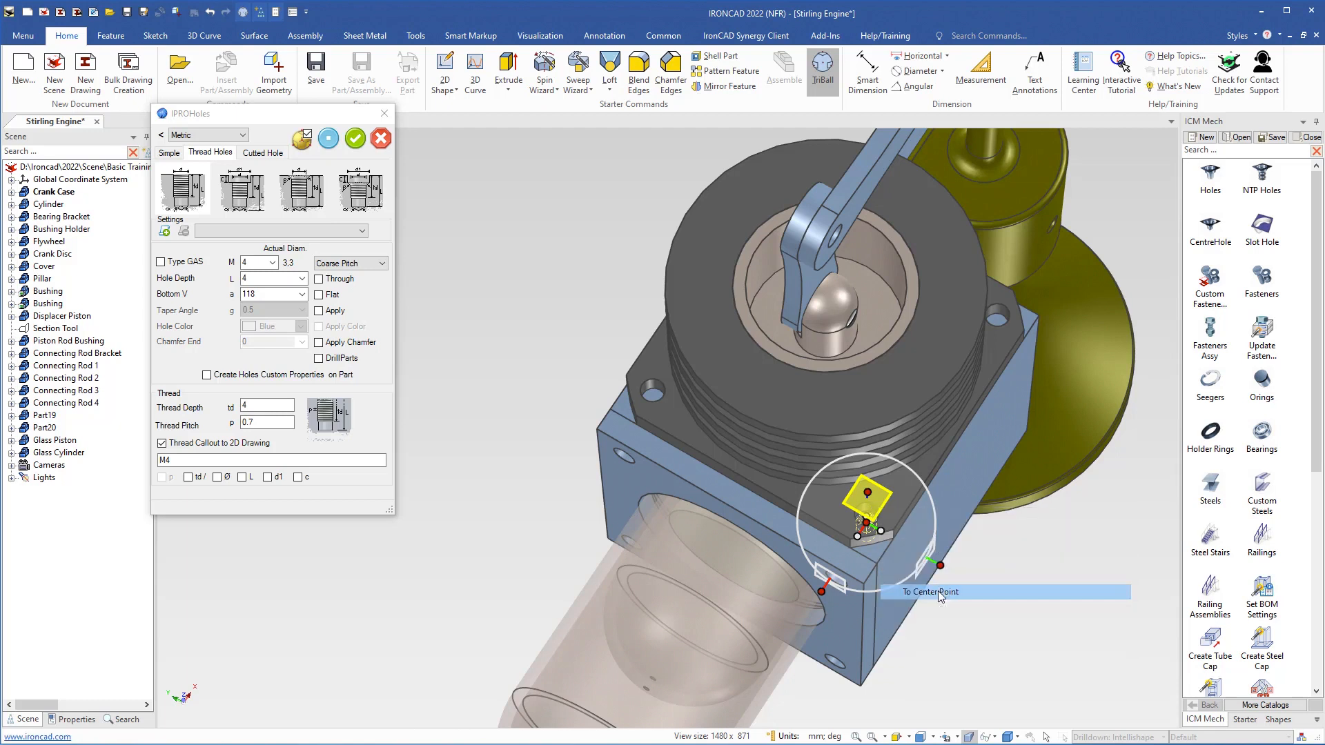
pyautogui.click(878, 432)
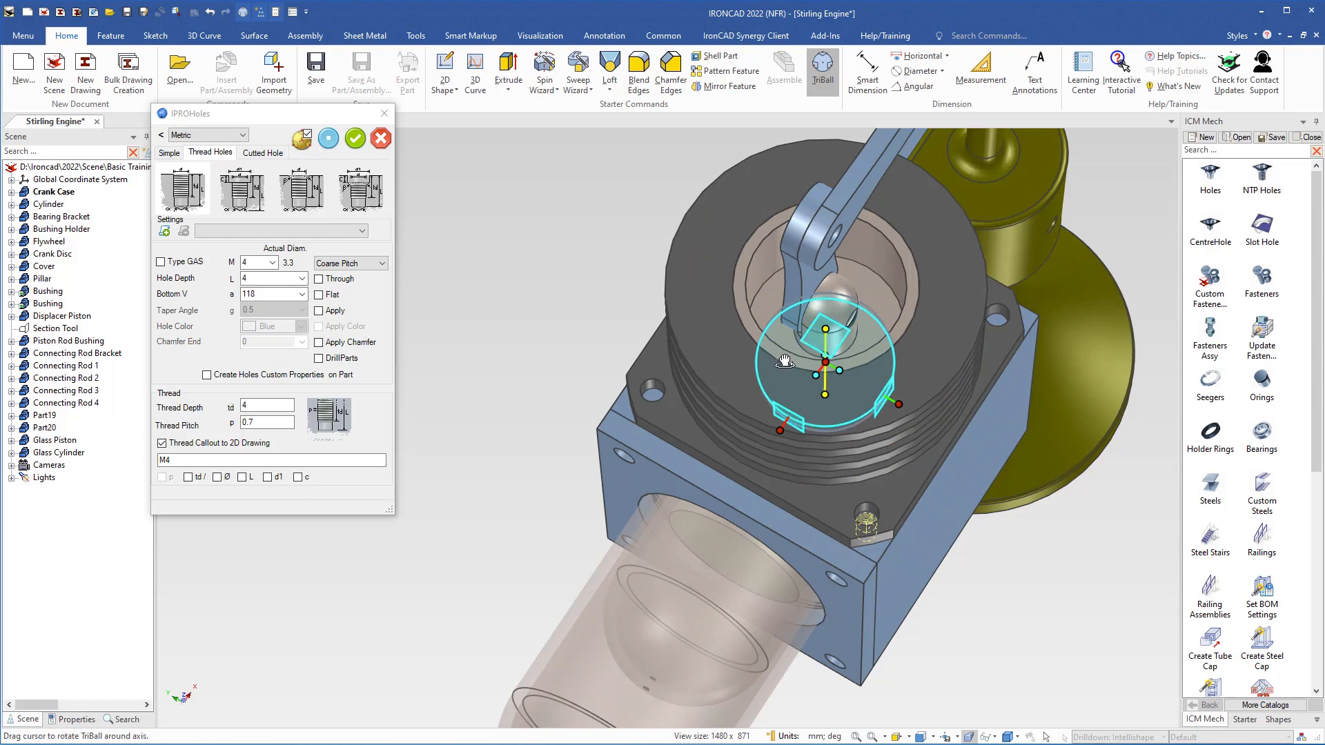
# - Rotate three linked copies of the M4 hole about the cylinder axis at 90° to the other flange holes, accepting the hole and closing the TriBall
pyautogui.moveTo(786, 361); pyautogui.dragTo(834, 381)
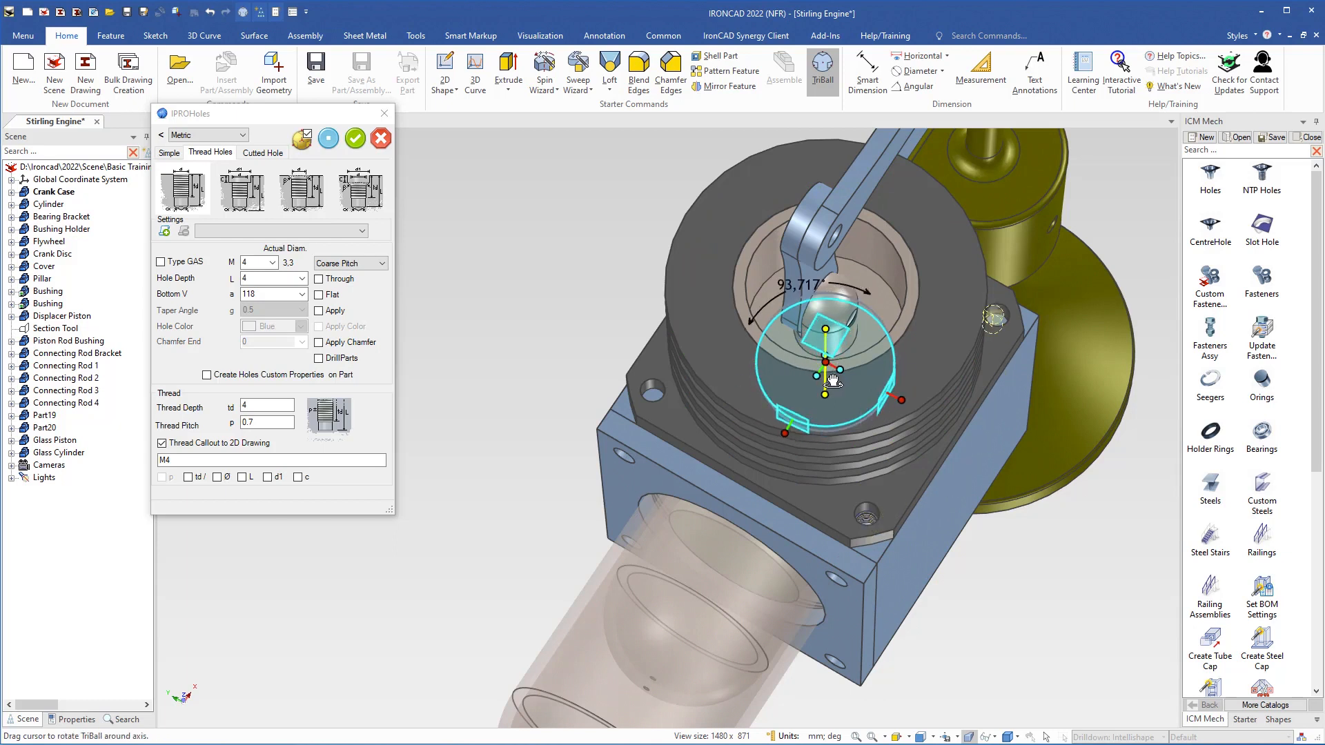
pyautogui.moveTo(833, 380); pyautogui.dragTo(839, 375, button='right')
pyautogui.click(863, 414)
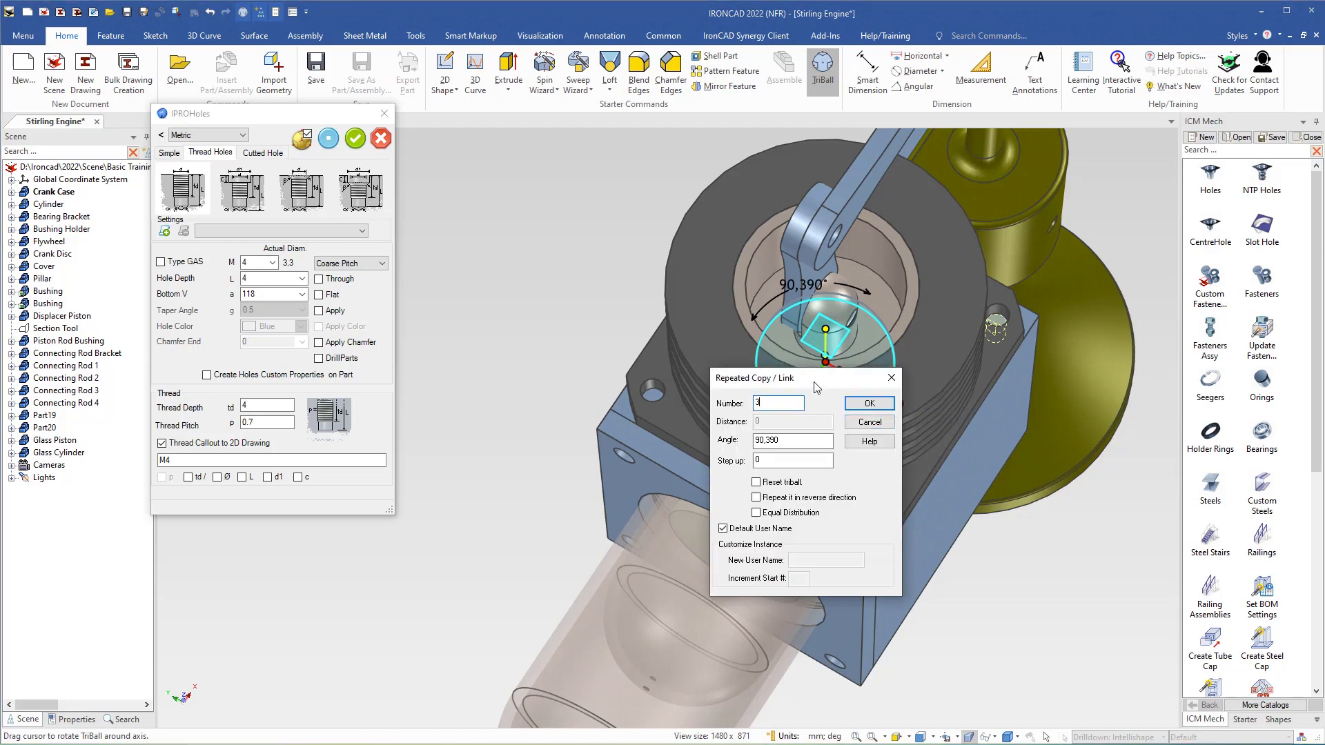
pyautogui.doubleClick(825, 440)
pyautogui.write('90')
pyautogui.click(869, 403)
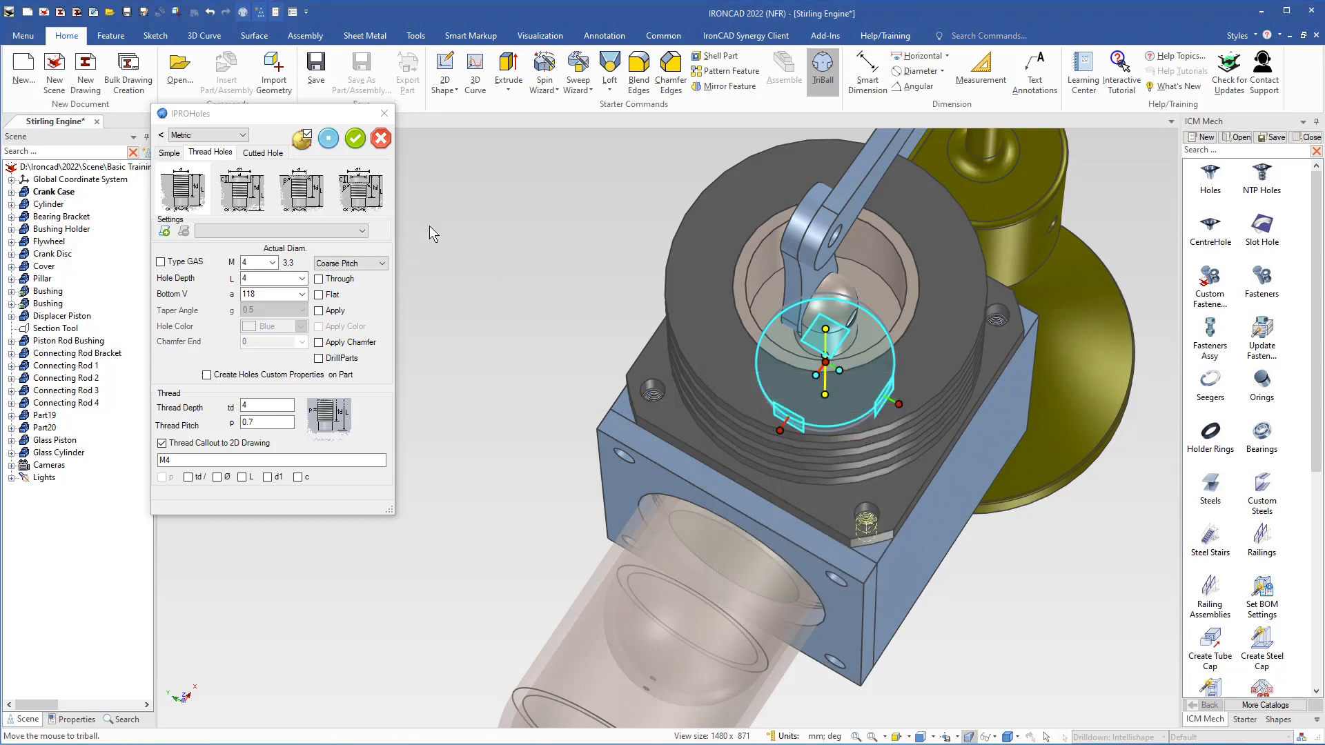
pyautogui.click(355, 138)
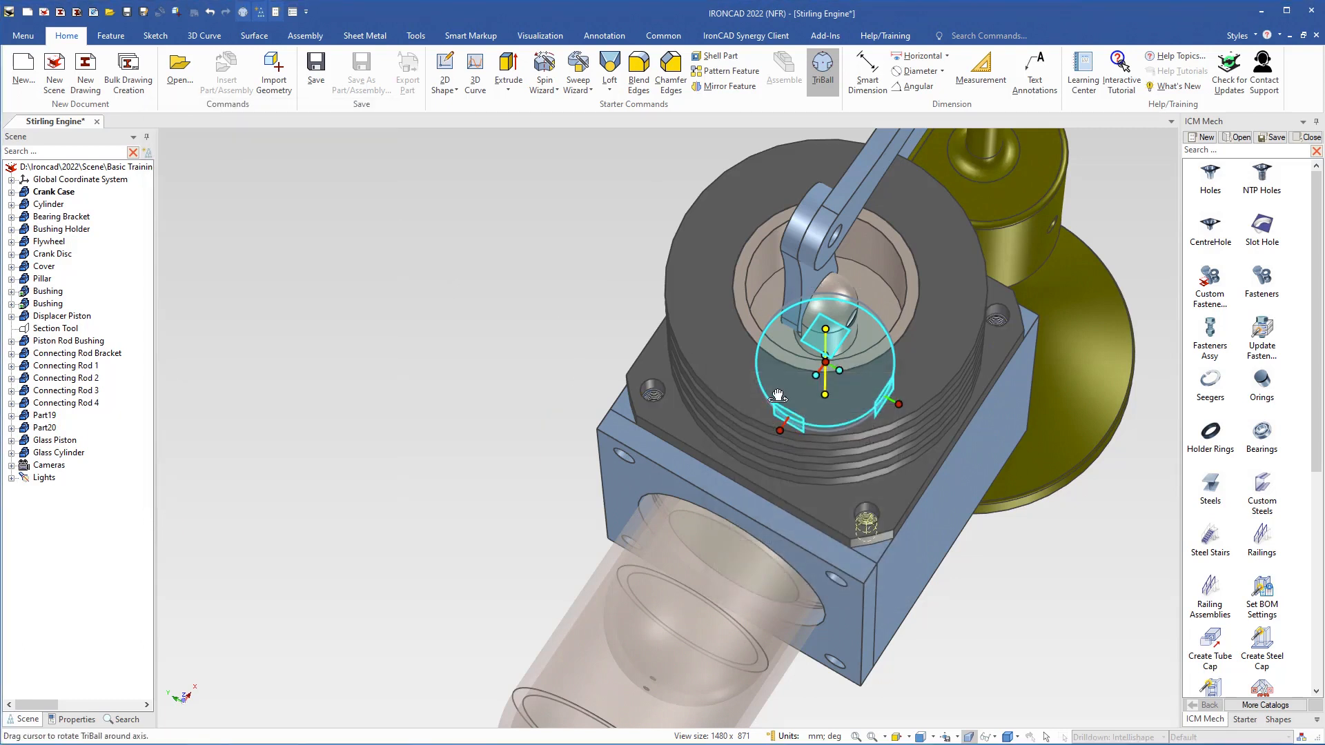
pyautogui.press('F10')
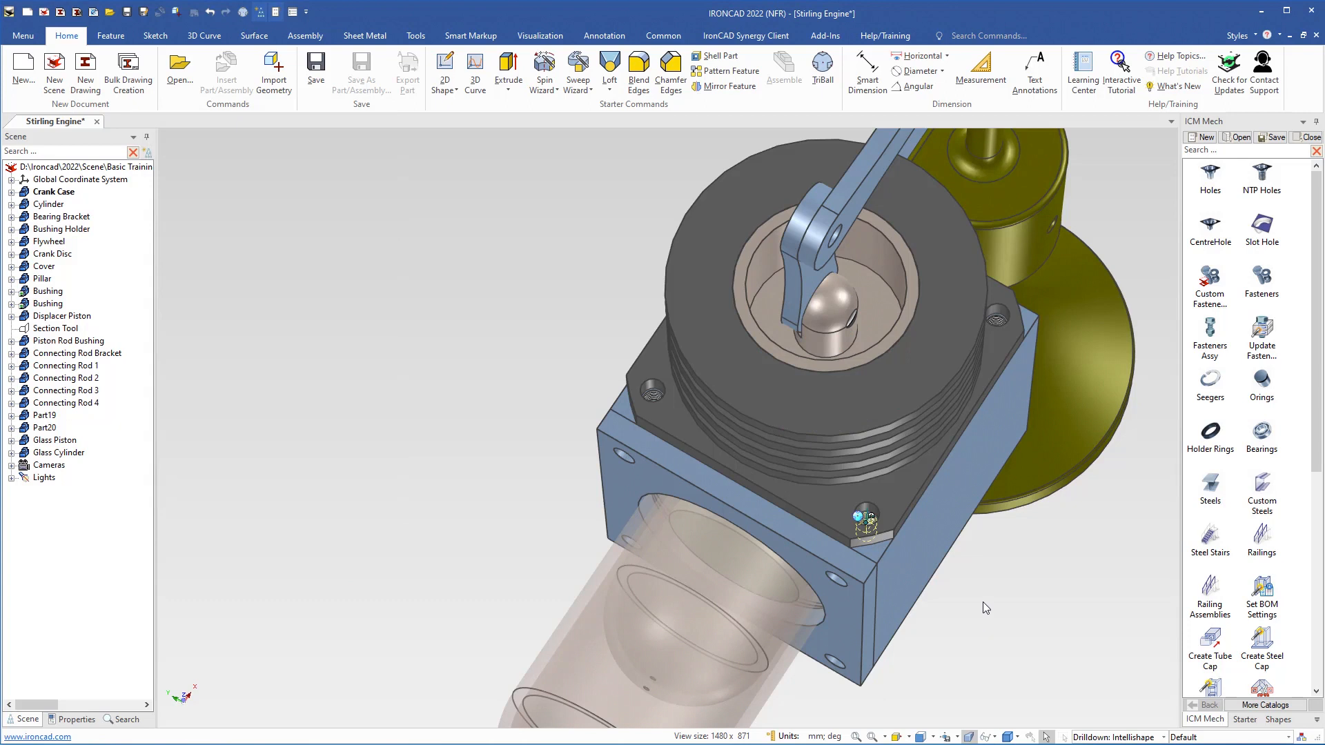
# - Add an M4 coarse-pitch thread hole, depth 4, to the pillar, moved to the center point of the bracket plate's upper hole
pyautogui.moveTo(985, 607); pyautogui.dragTo(636, 363, button='middle')
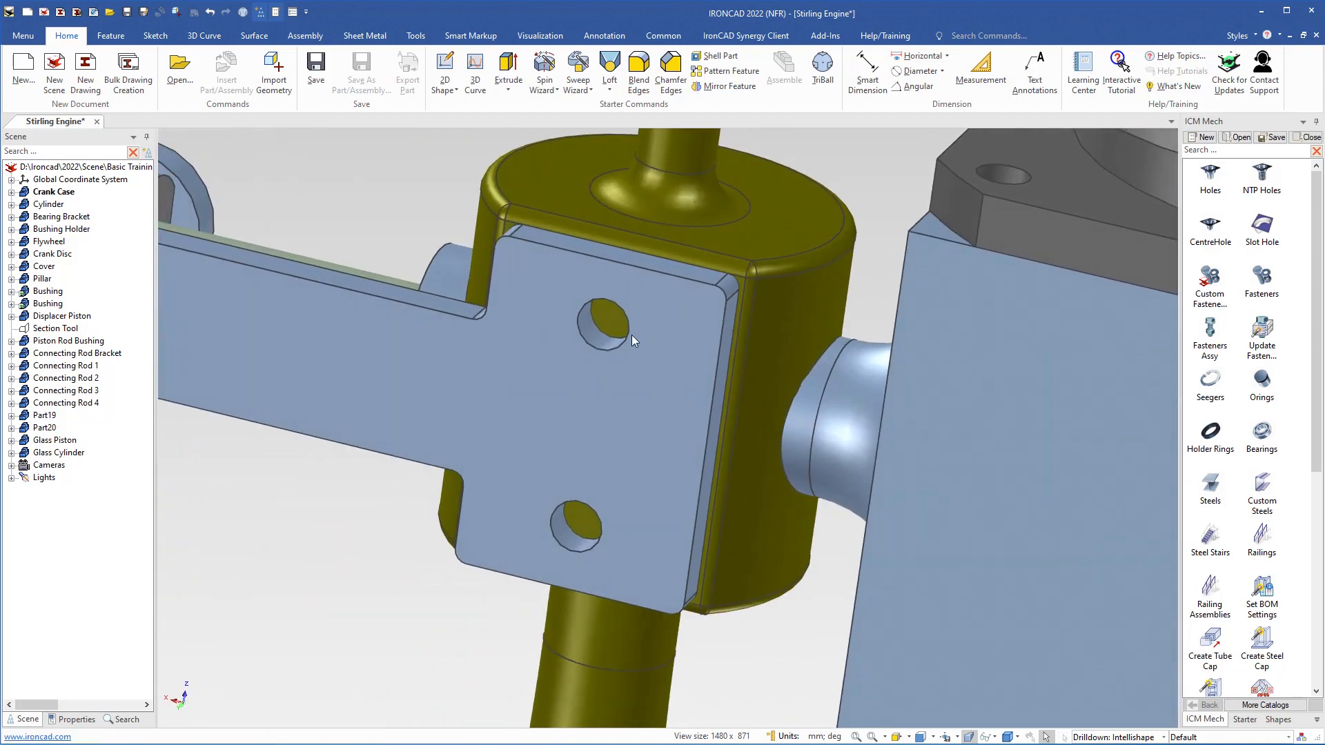
pyautogui.moveTo(1208, 178); pyautogui.dragTo(610, 322)
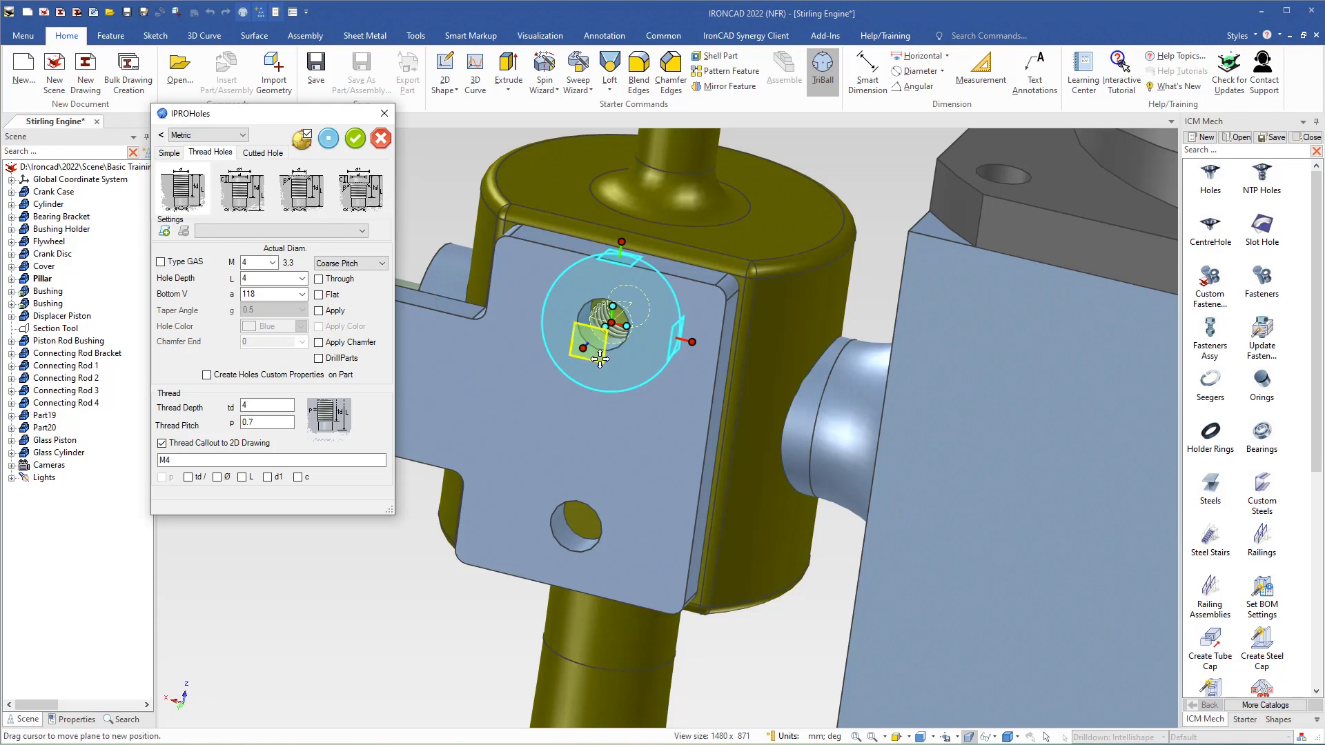
pyautogui.rightClick(600, 358)
pyautogui.click(638, 443)
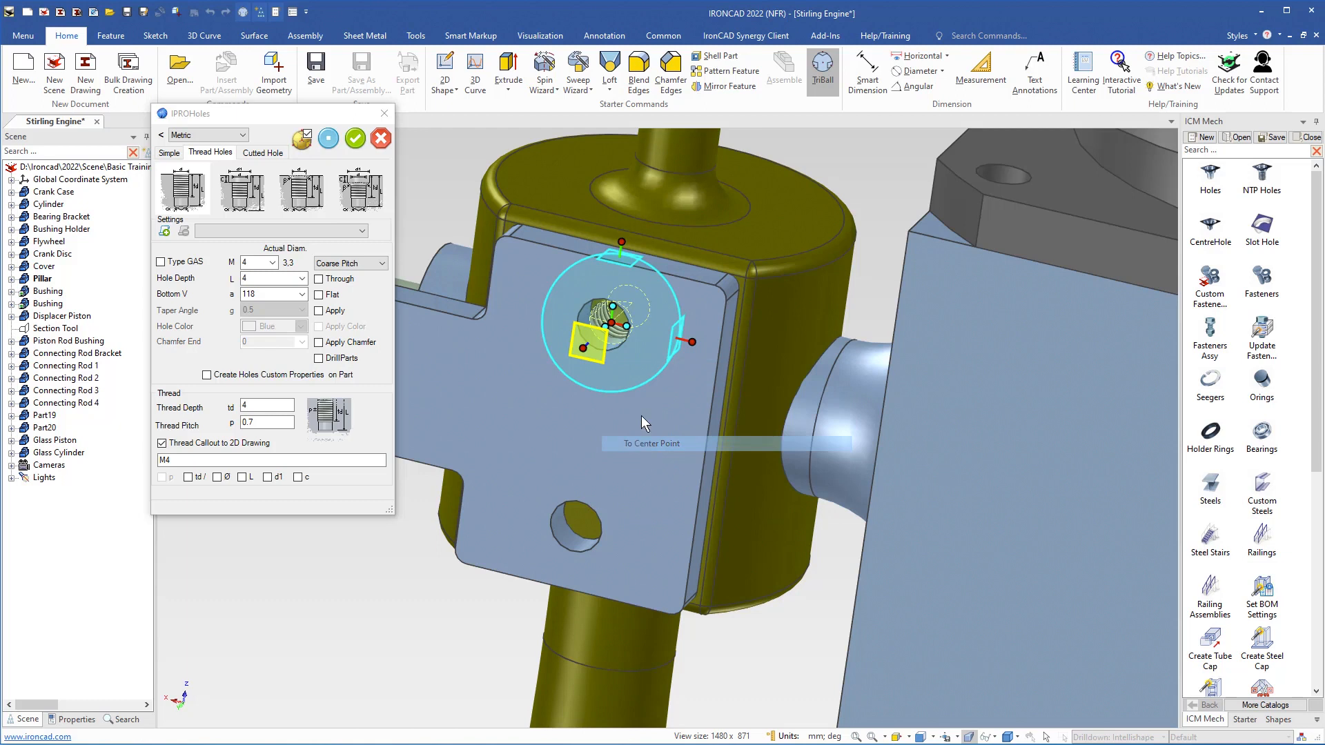
pyautogui.click(619, 346)
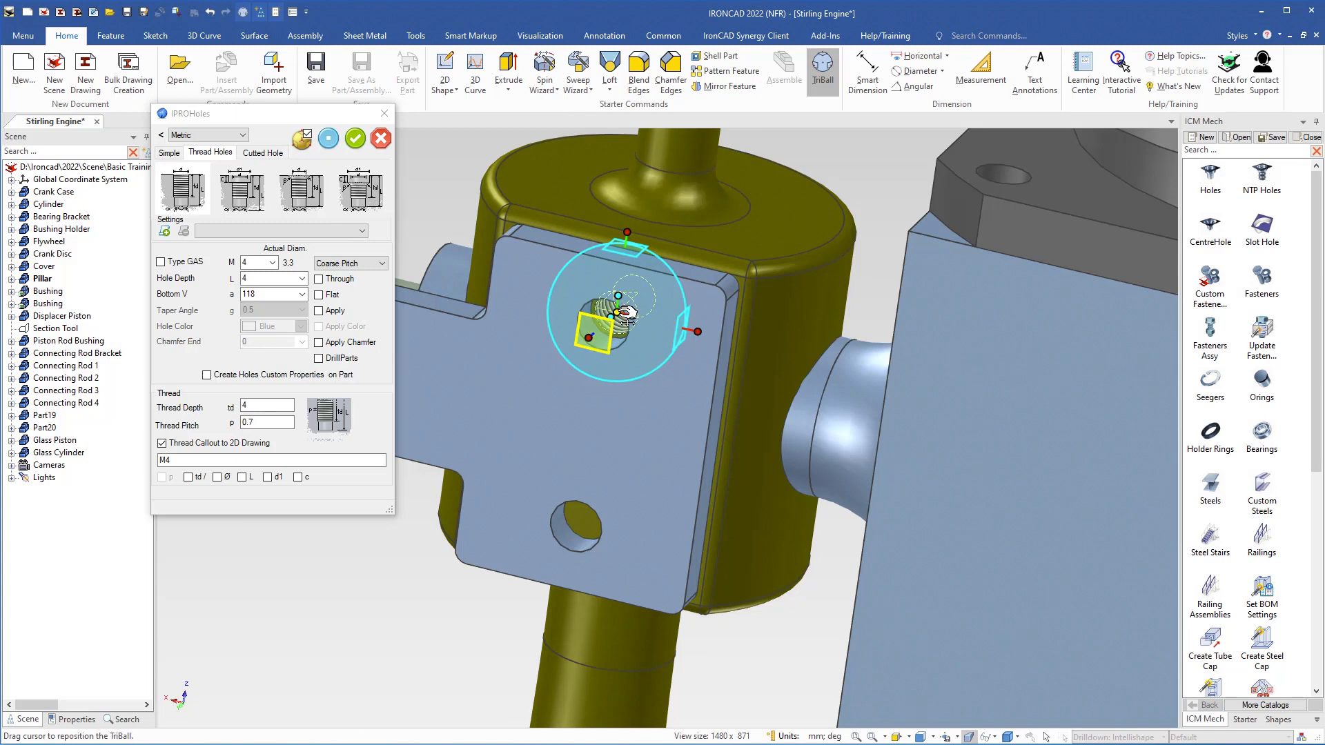
# - Create one linked copy of the M4 thread hole at distance 16 in the plate's lower hole, accepting the hole and closing the TriBall
pyautogui.moveTo(626, 314); pyautogui.dragTo(586, 502)
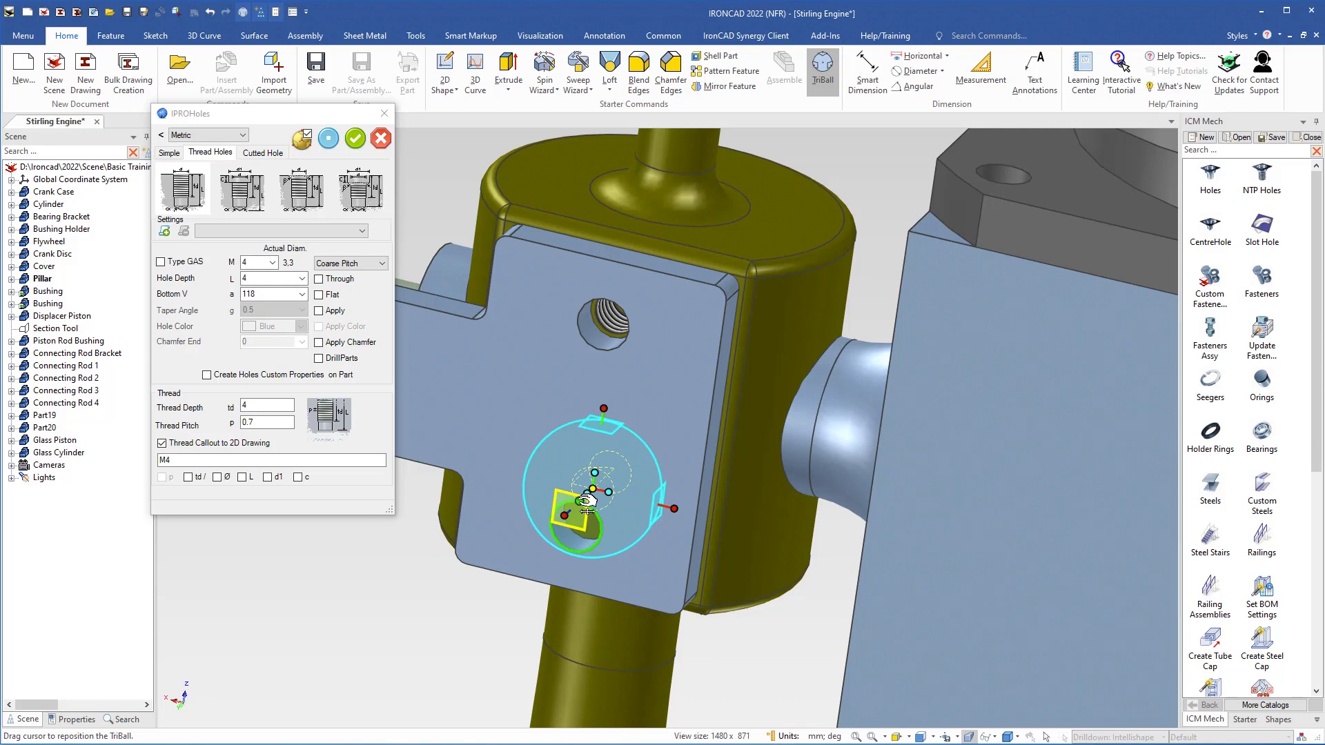
pyautogui.moveTo(587, 502); pyautogui.dragTo(604, 515)
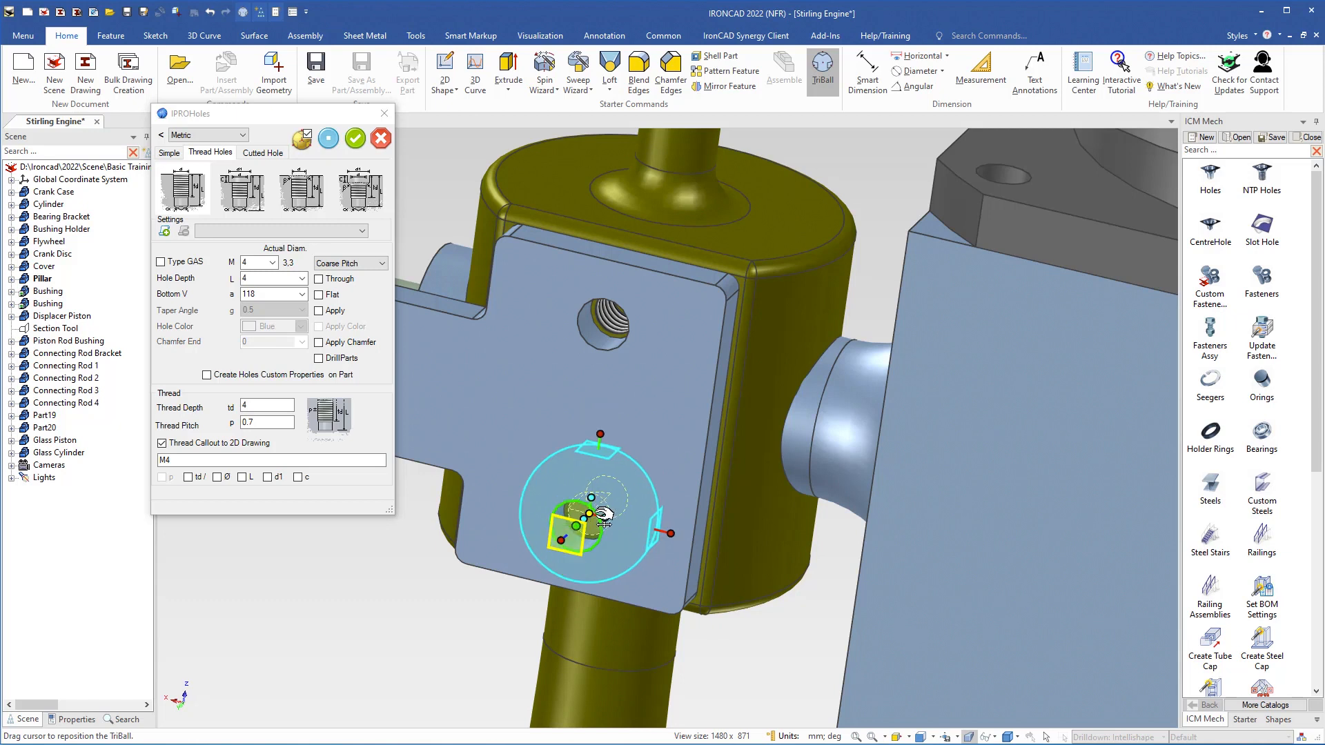
pyautogui.moveTo(604, 516); pyautogui.dragTo(599, 515, button='right')
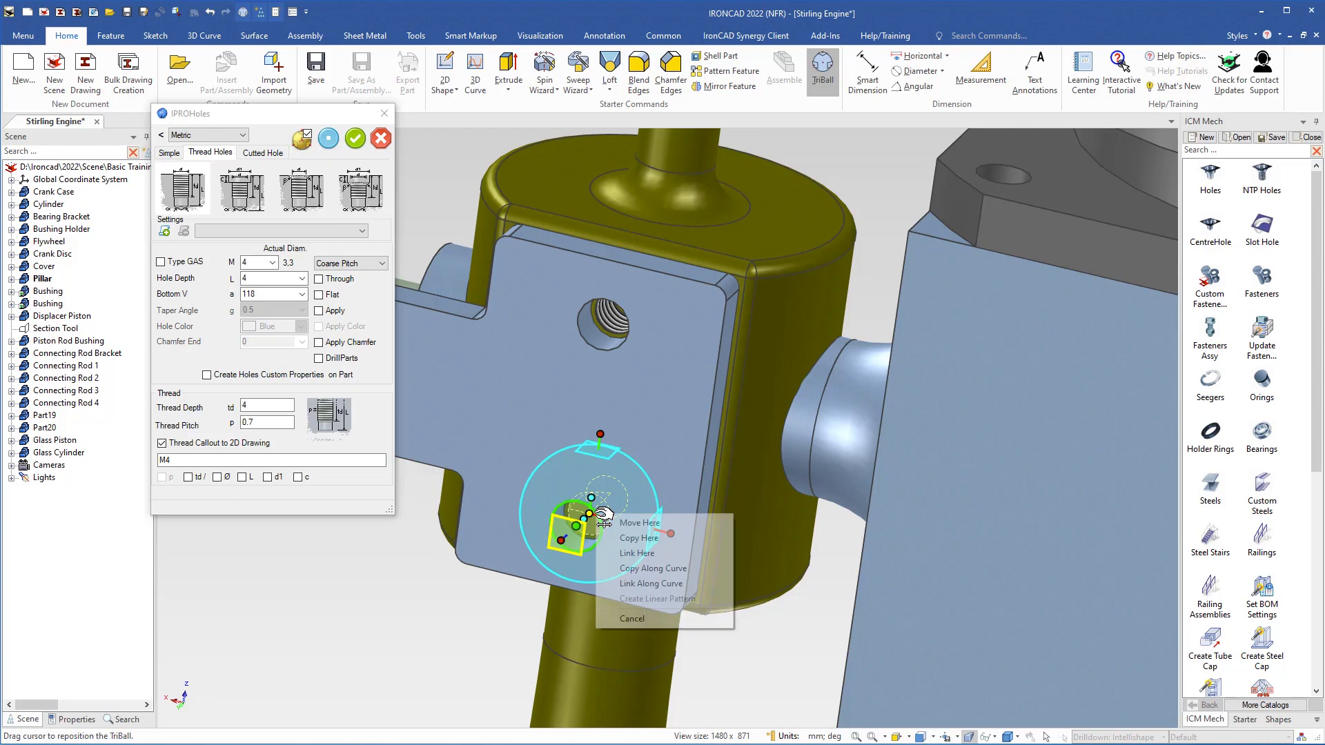
pyautogui.click(635, 554)
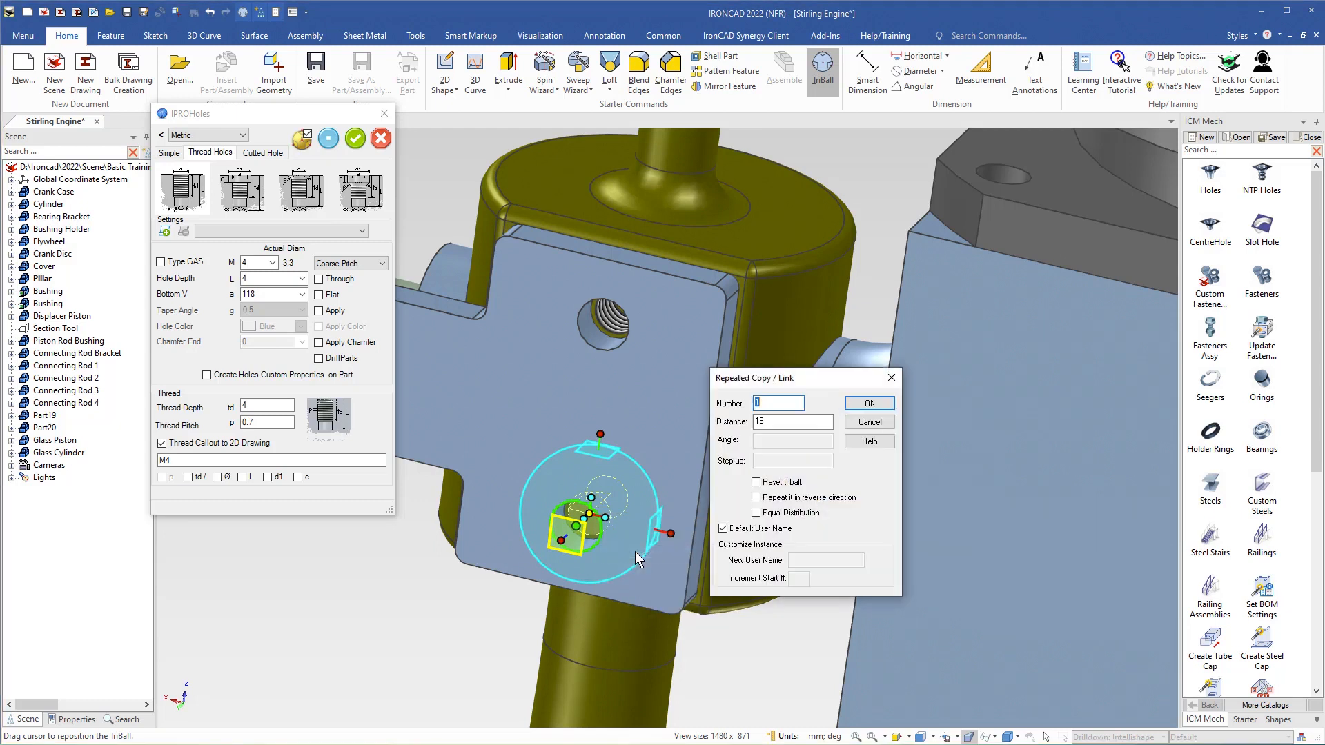
pyautogui.click(871, 407)
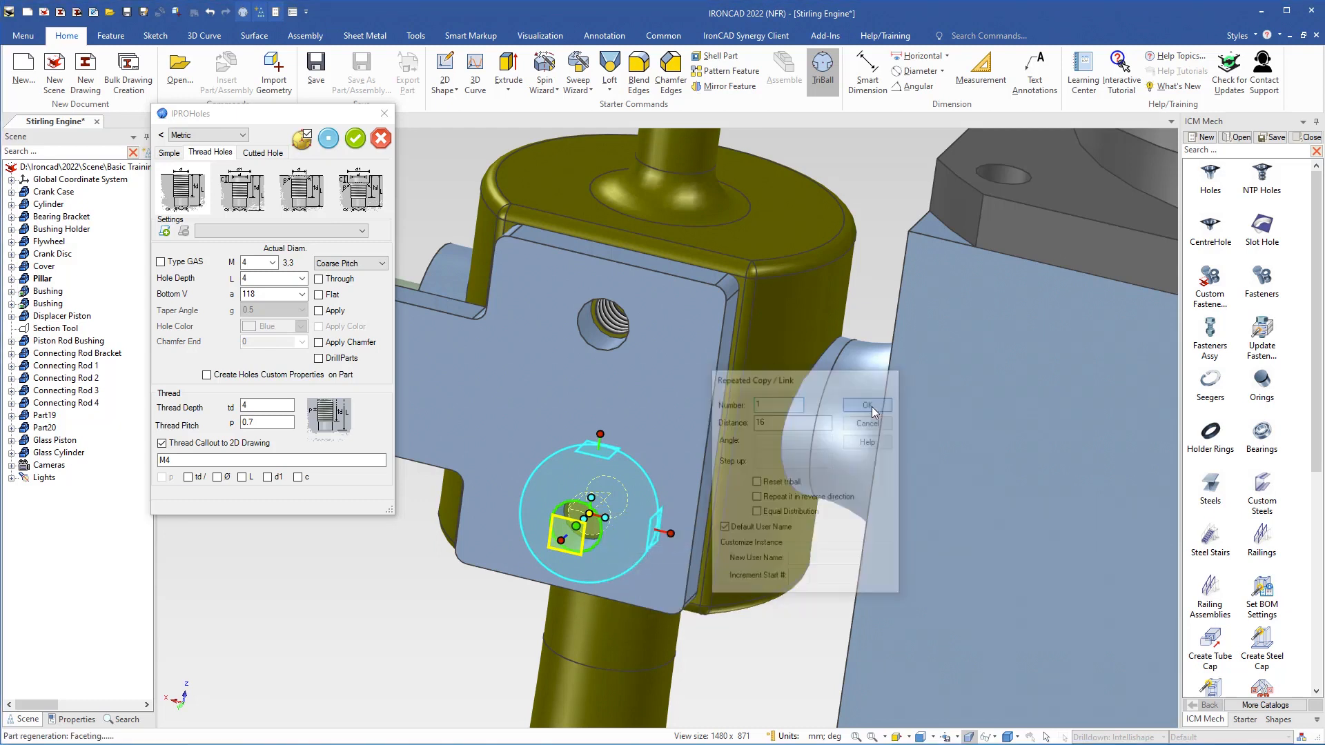
pyautogui.click(355, 139)
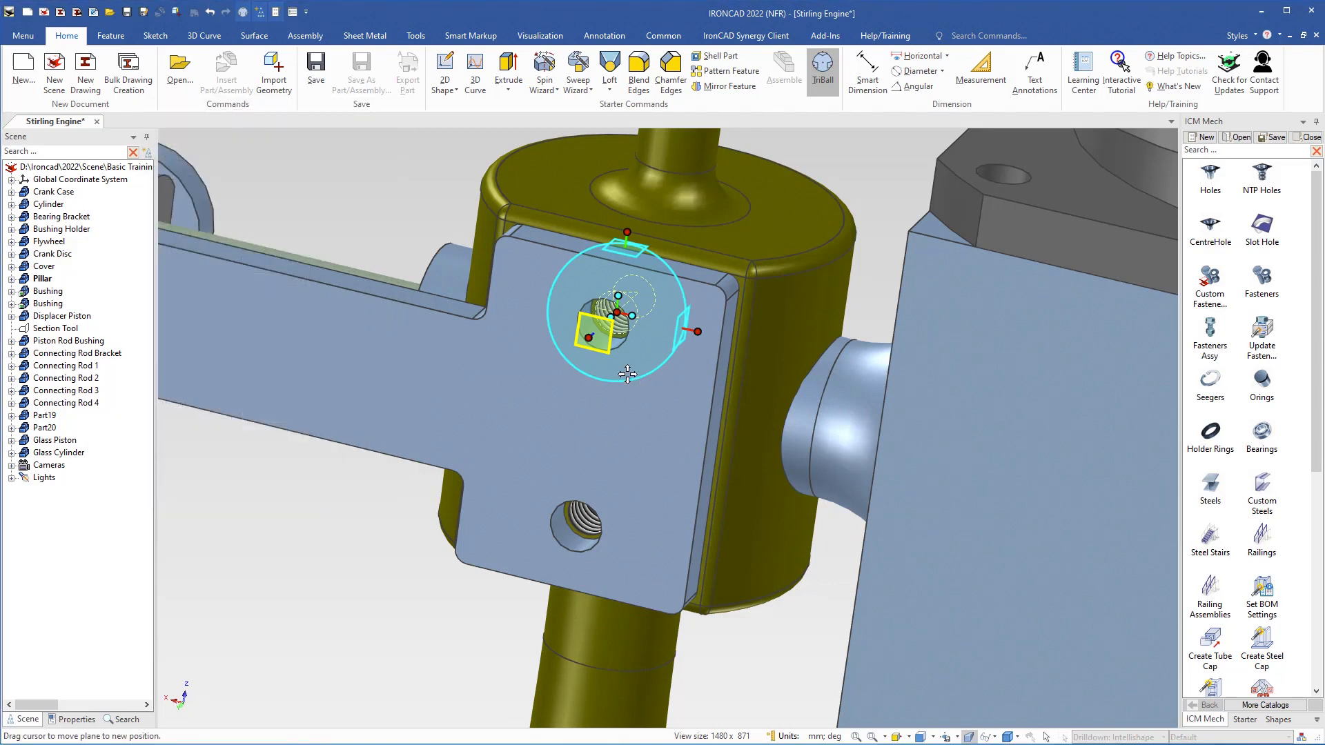
pyautogui.press('Escape')
pyautogui.press('Escape')
# - Place a fastener assembly in the bracket plate's upper hole and change its bolt to the UNI ISO 7380-87 button-head type
pyautogui.moveTo(679, 455); pyautogui.dragTo(639, 458, button='middle')
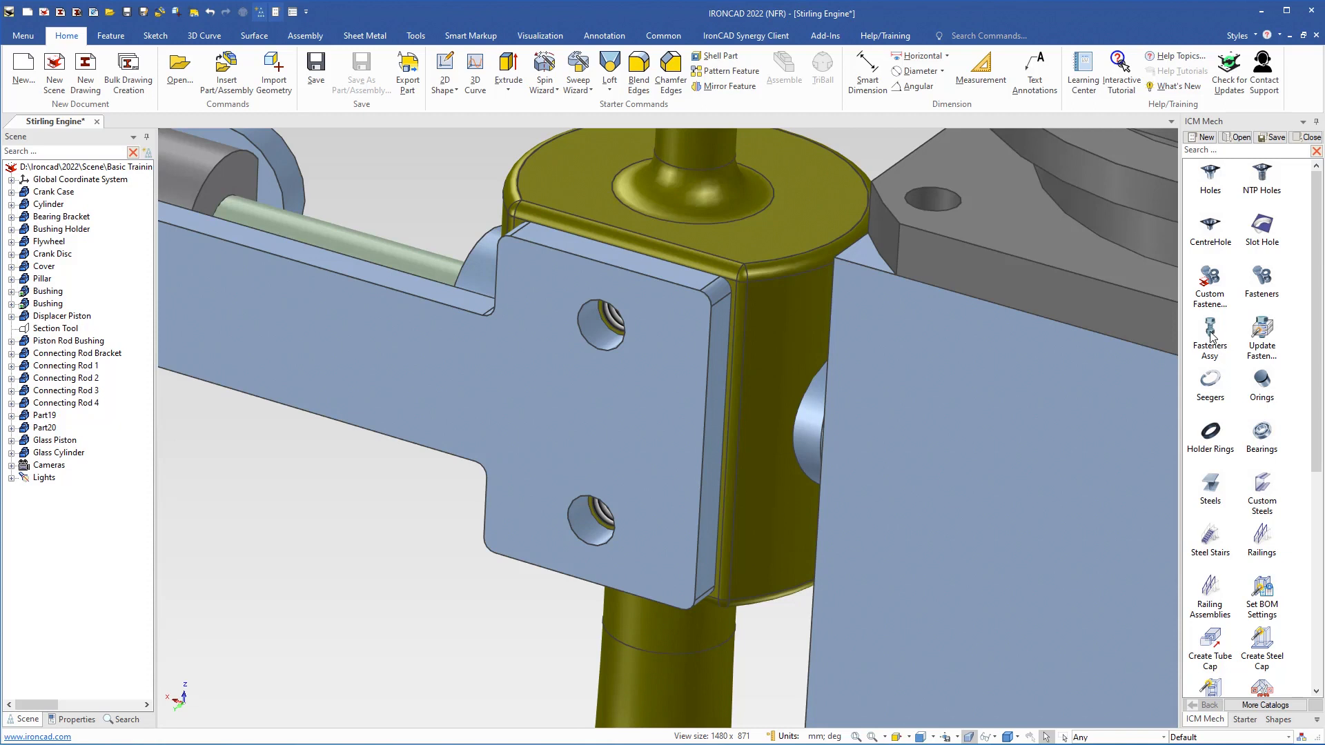
pyautogui.click(1211, 336)
pyautogui.moveTo(1211, 336); pyautogui.dragTo(616, 346)
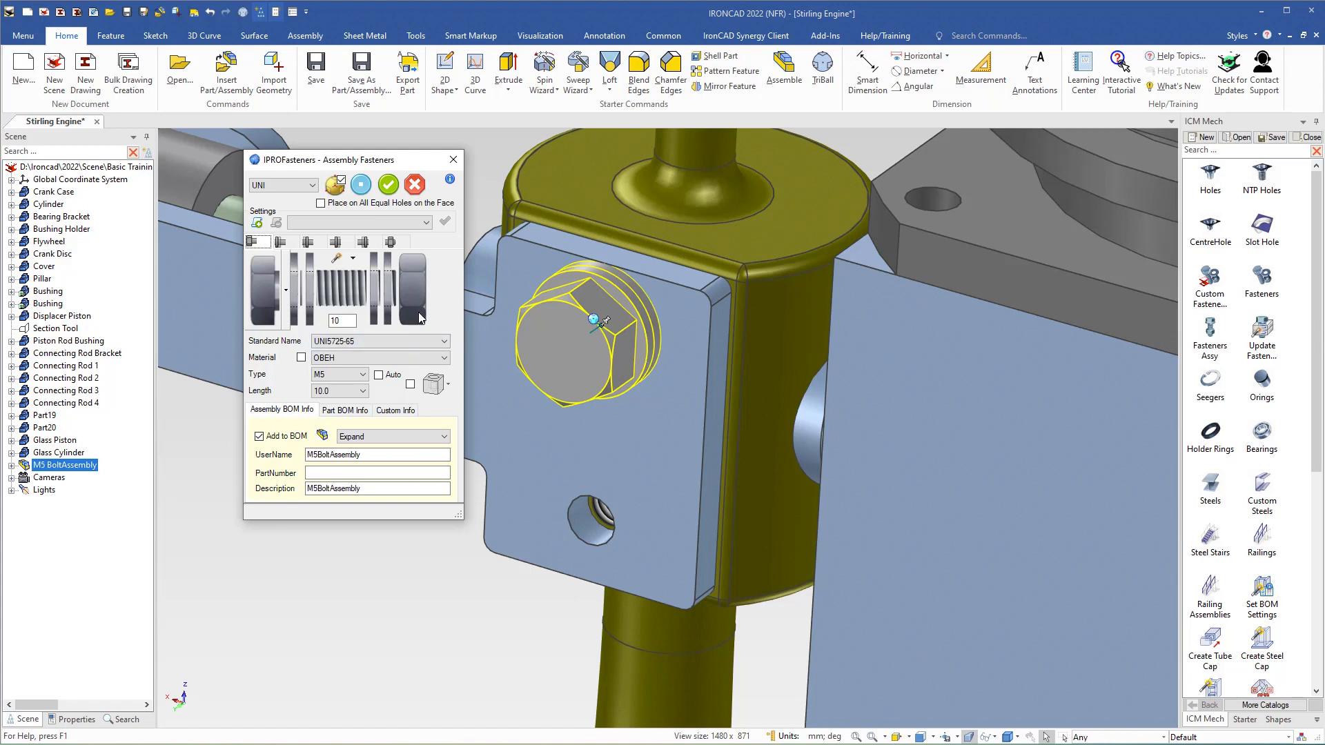
pyautogui.click(262, 299)
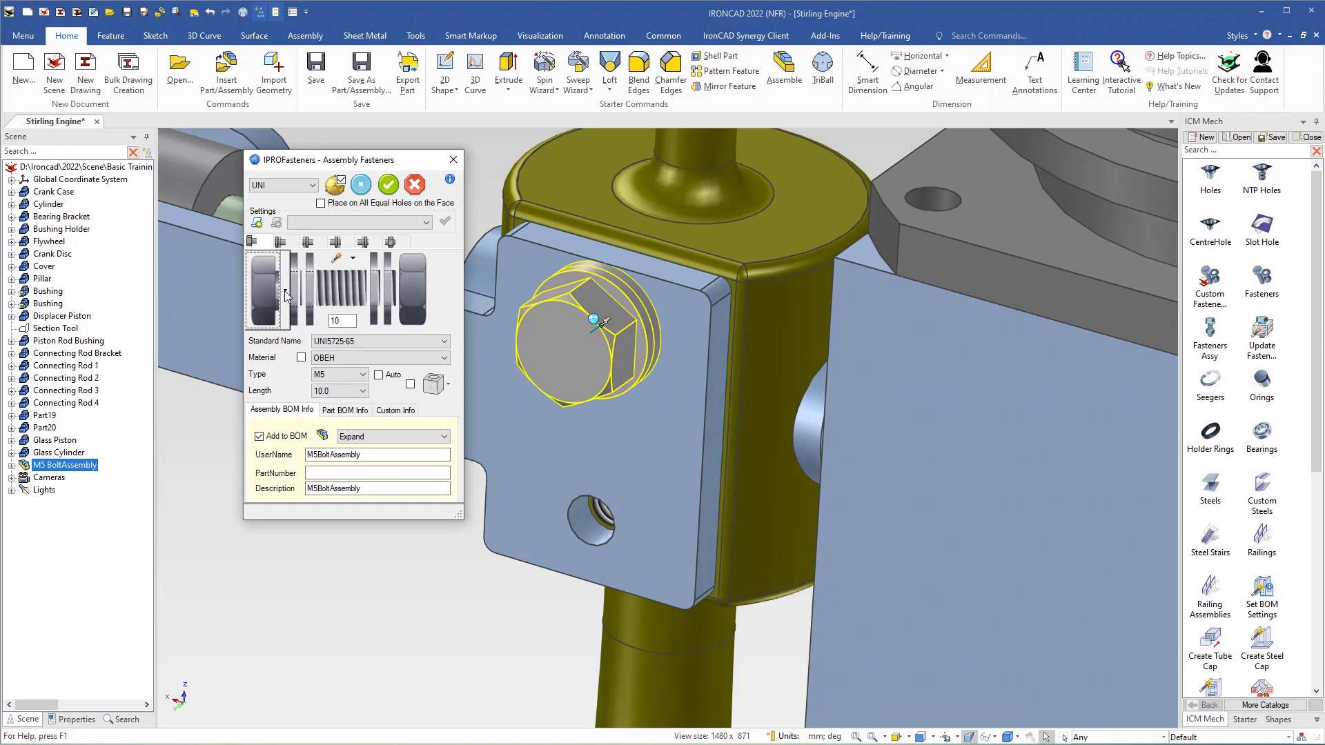
pyautogui.click(286, 294)
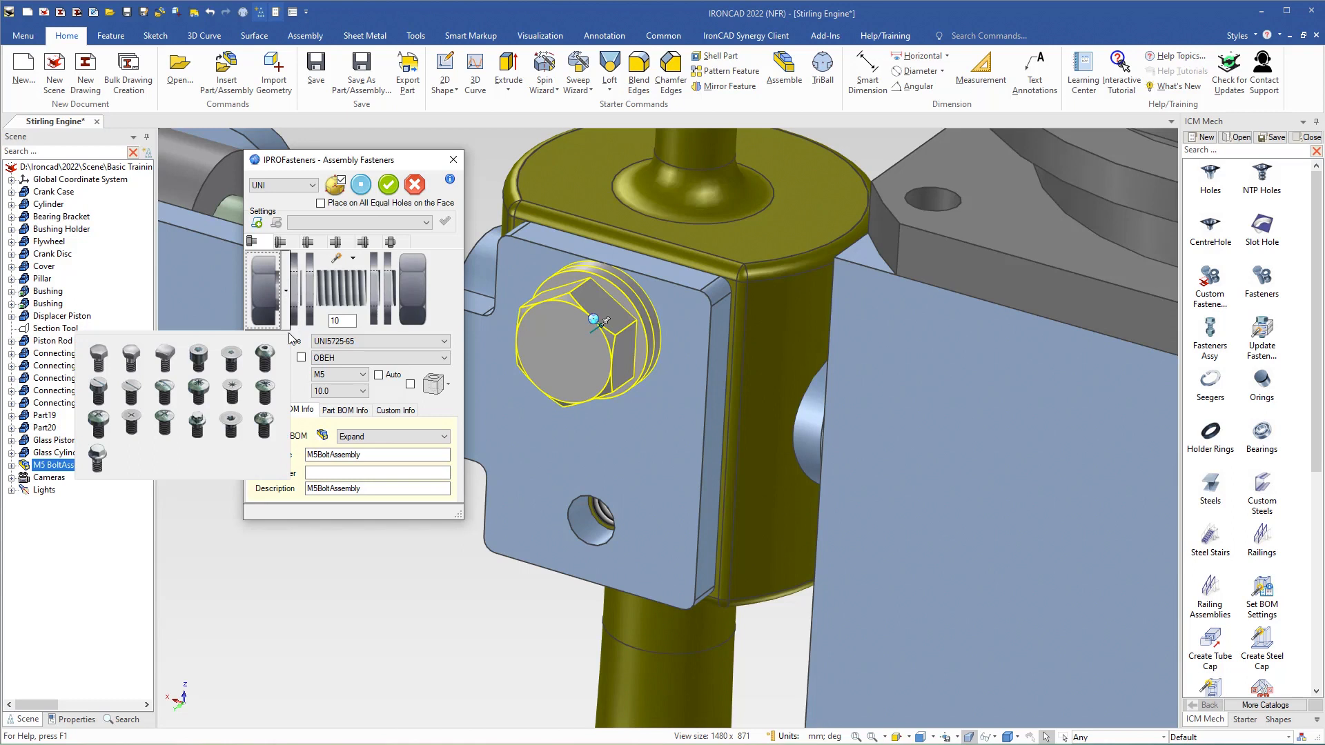
pyautogui.click(269, 359)
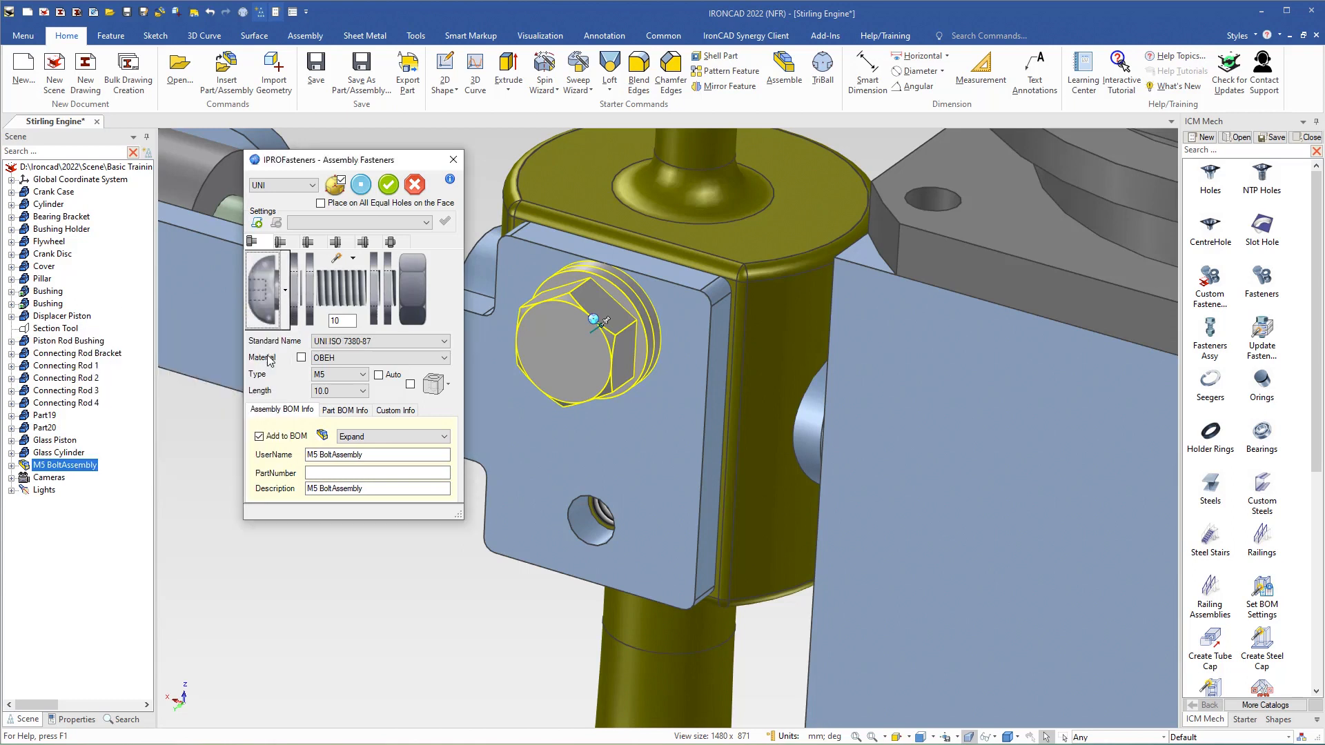
pyautogui.click(360, 185)
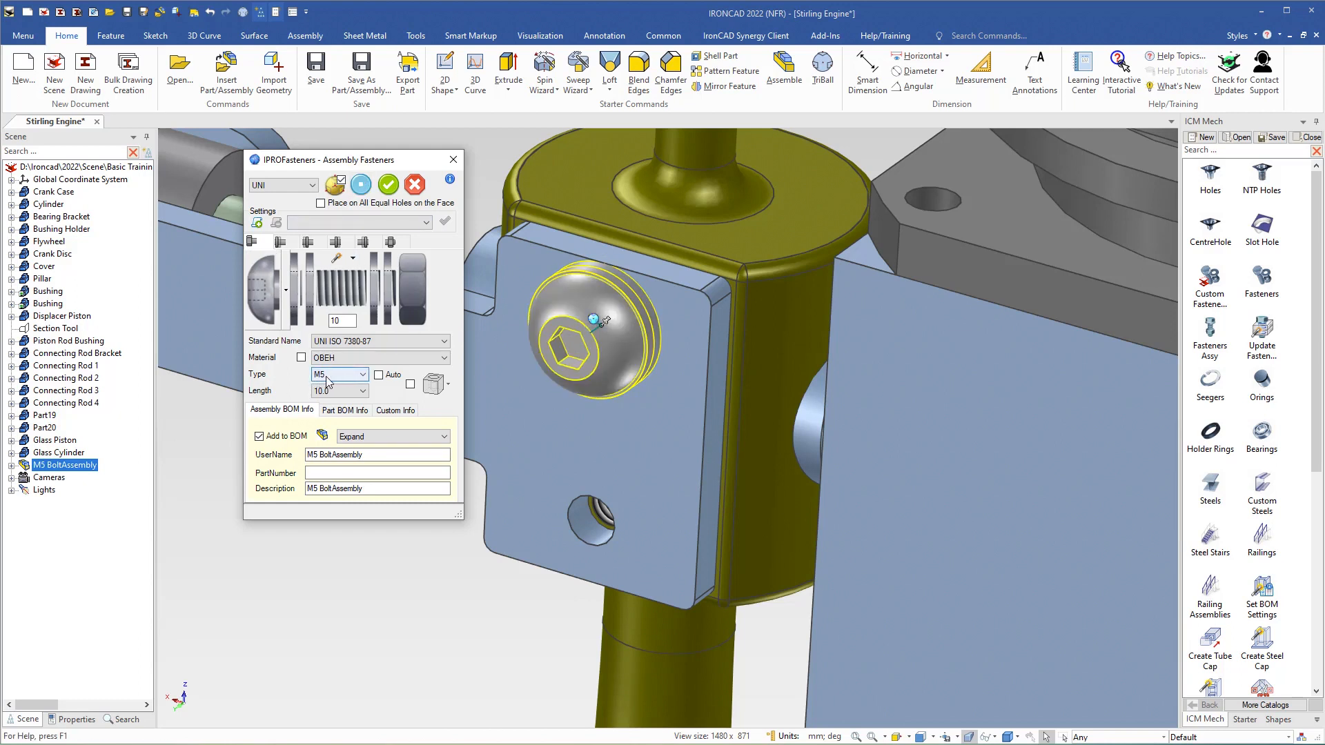
# - Set the bolt assembly's type to M4 and update the fastener in the scene
pyautogui.click(362, 375)
pyautogui.click(332, 396)
pyautogui.click(362, 189)
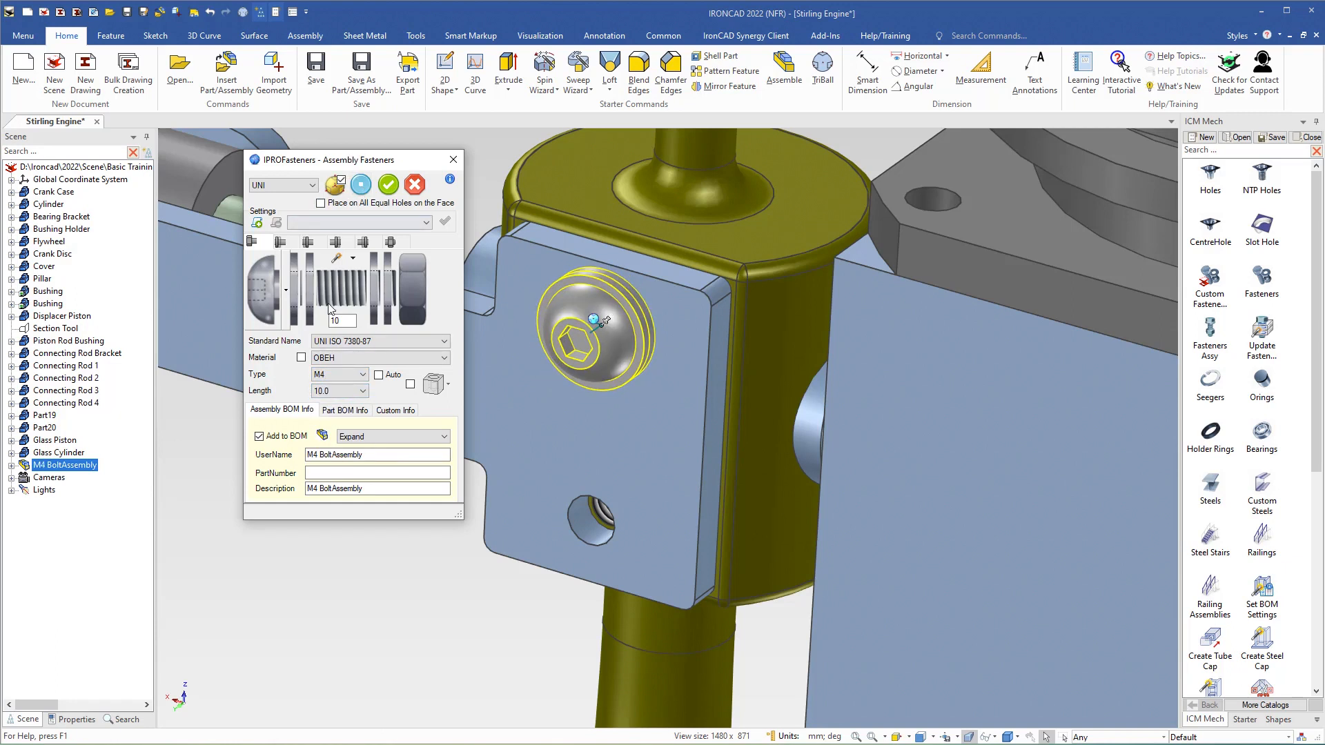
# - Deactivate the bolt assembly's second head-side washer and first nut-side washer
pyautogui.click(291, 299)
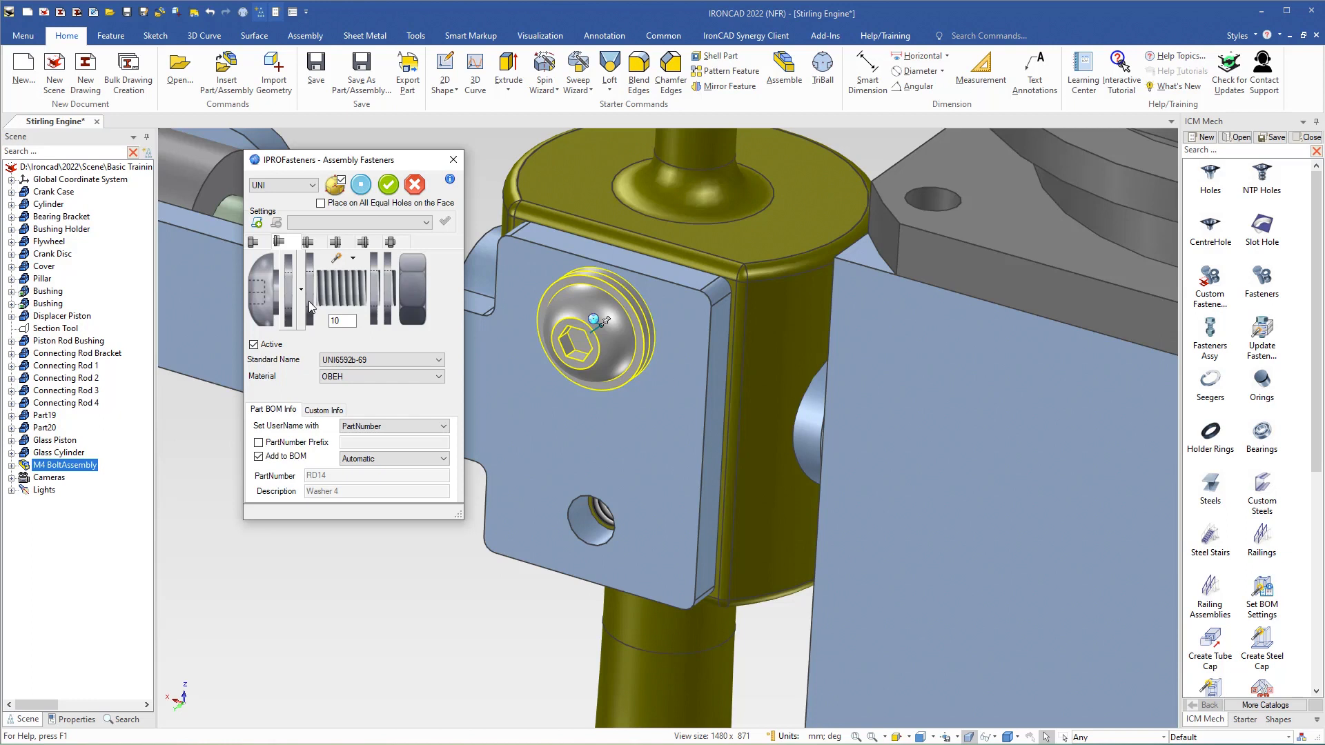
pyautogui.click(308, 301)
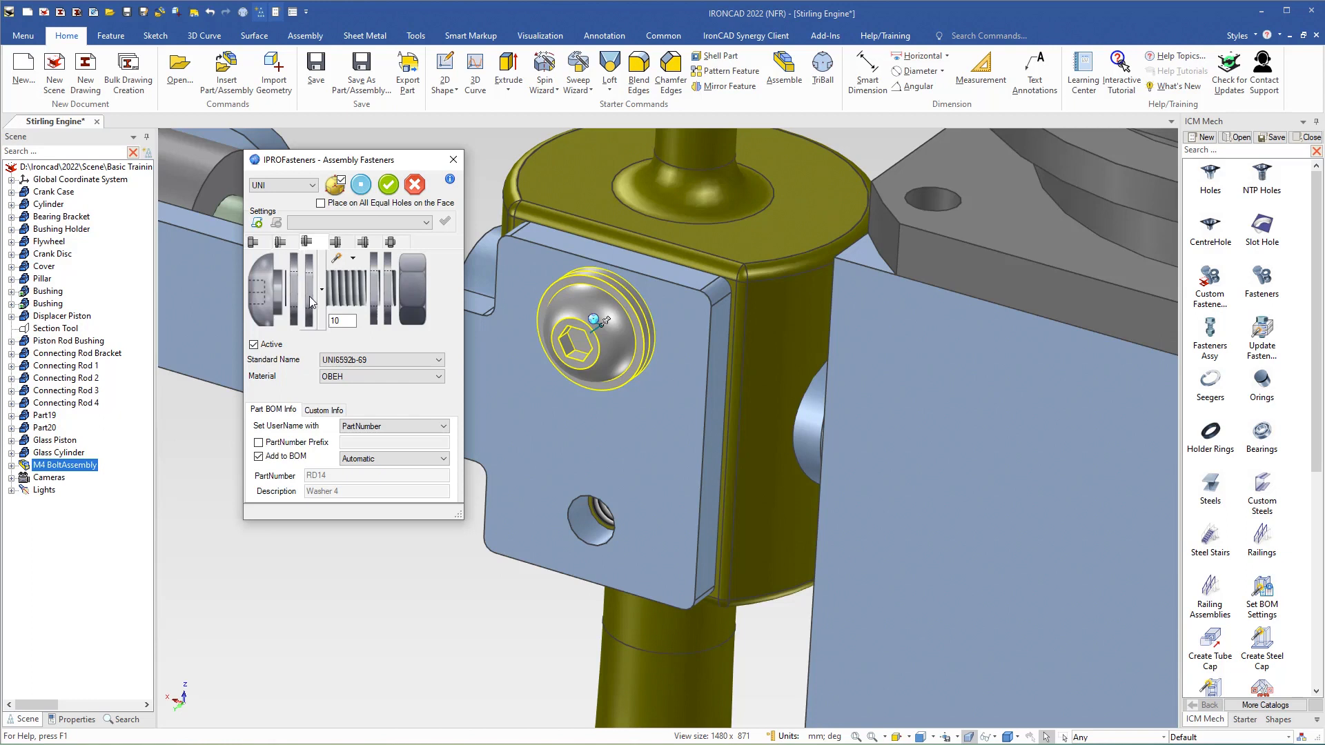
pyautogui.click(253, 344)
pyautogui.click(373, 285)
pyautogui.click(254, 346)
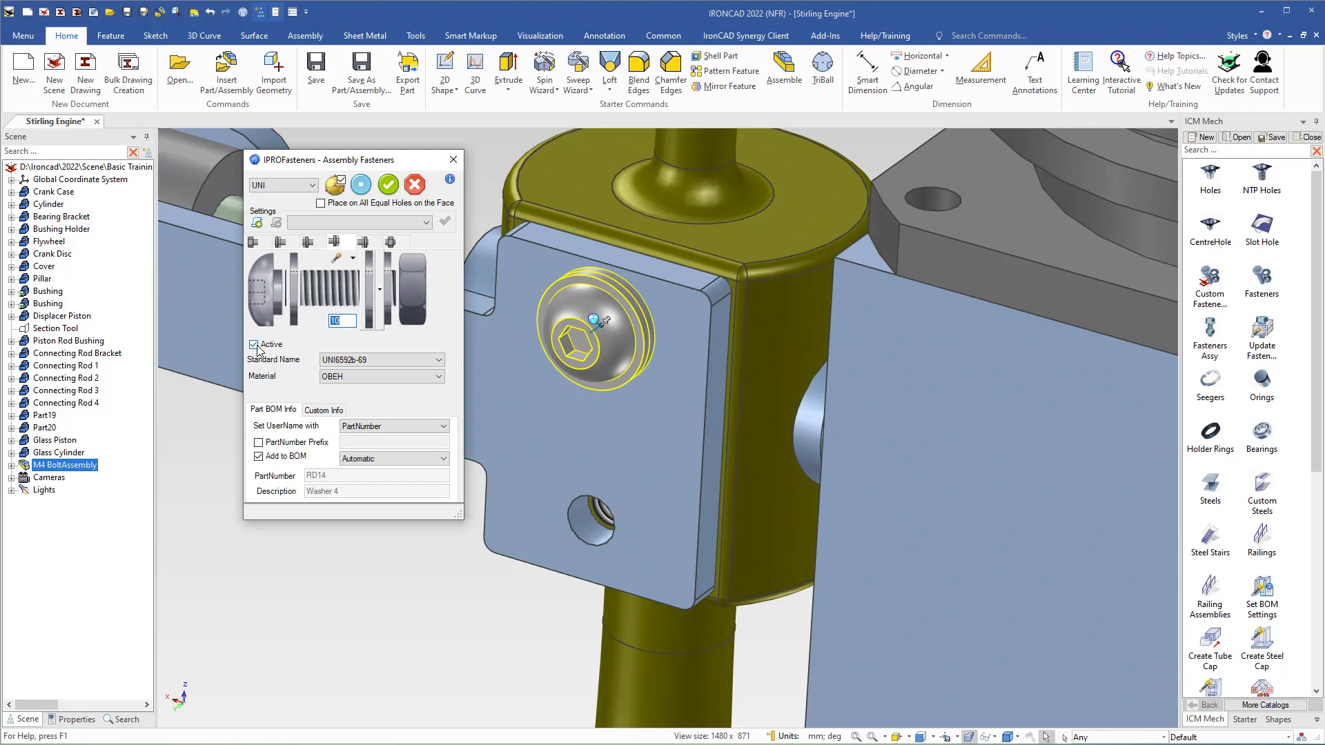
pyautogui.click(254, 345)
# - Deactivate the remaining nut-side washer and the nut, and update the bolt assembly in the scene
pyautogui.click(387, 292)
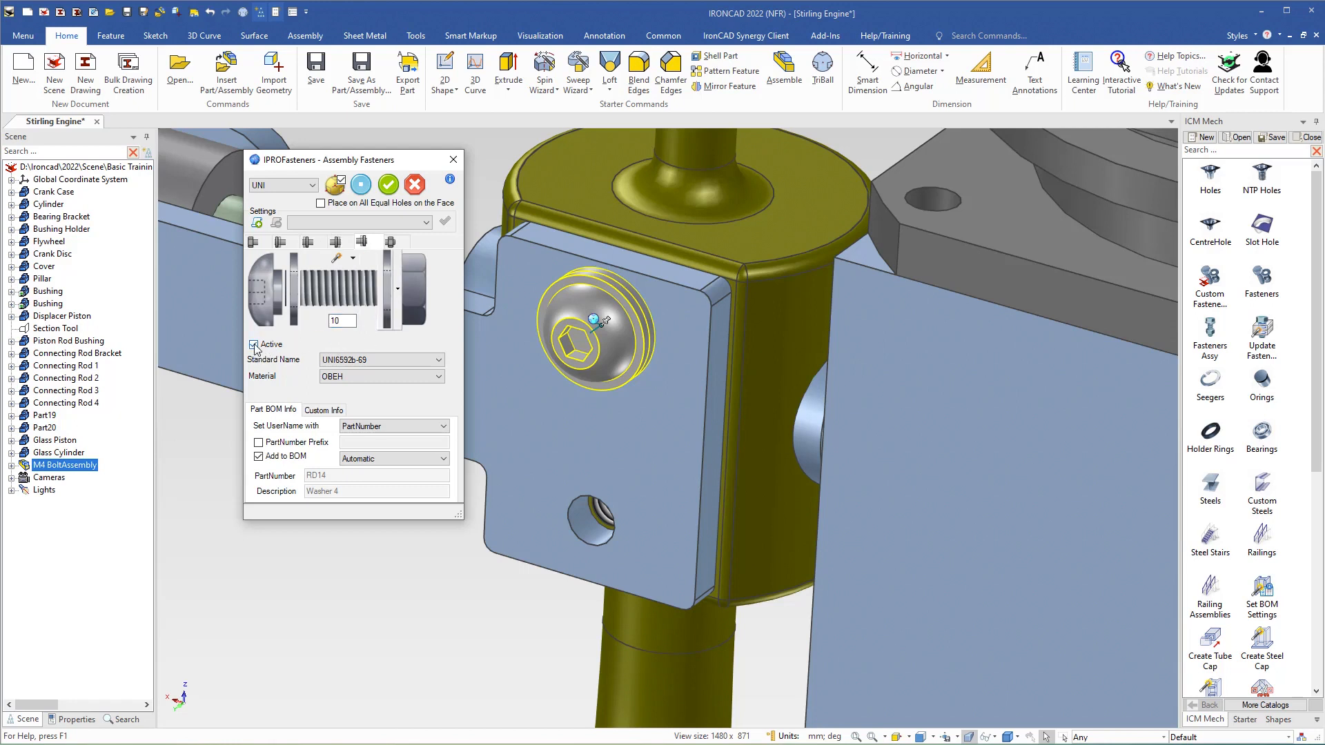
pyautogui.click(415, 292)
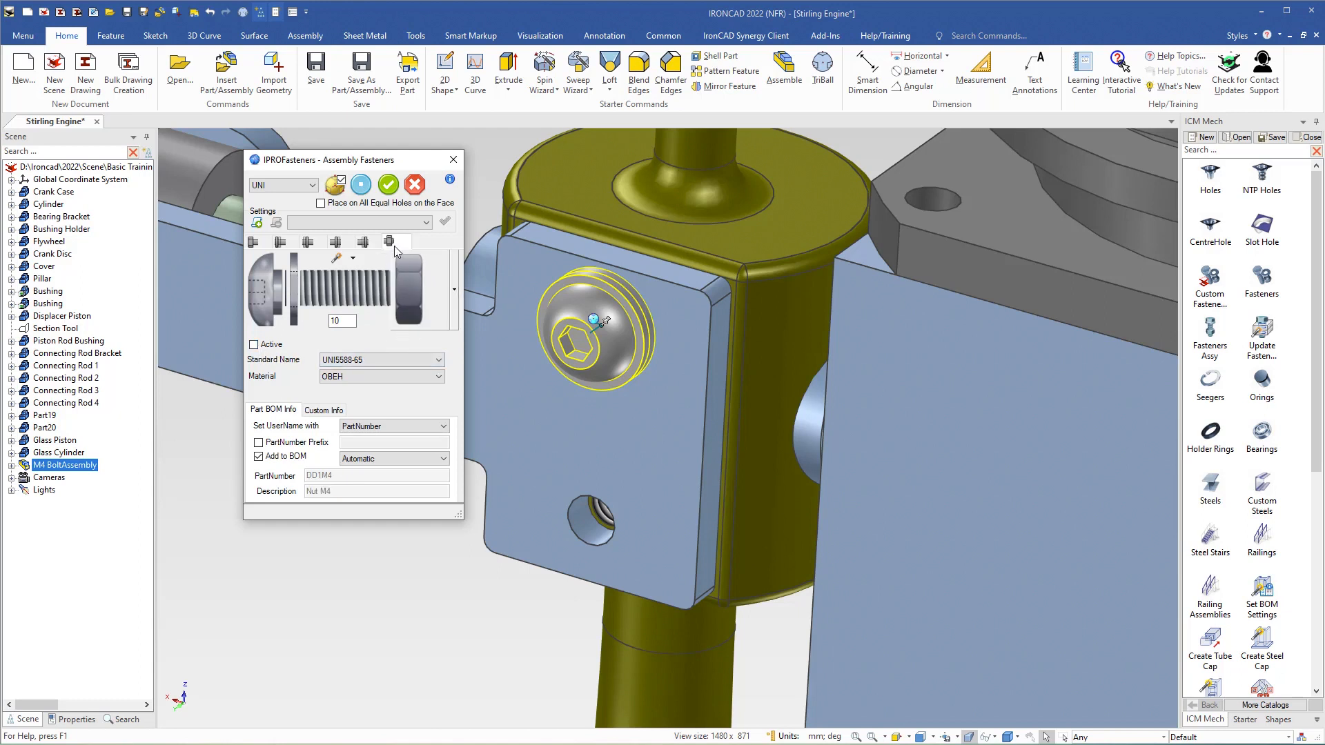
pyautogui.click(364, 241)
pyautogui.click(333, 244)
pyautogui.click(309, 243)
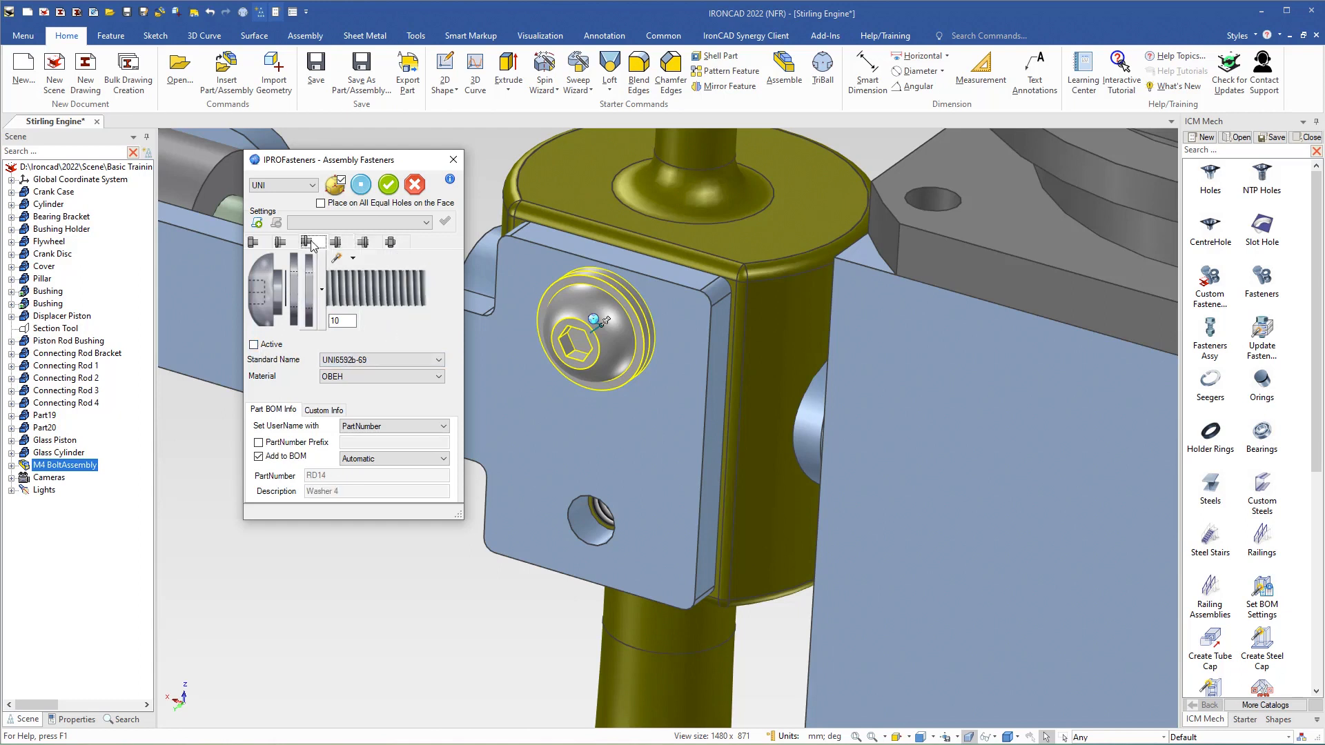
pyautogui.click(279, 242)
pyautogui.click(252, 244)
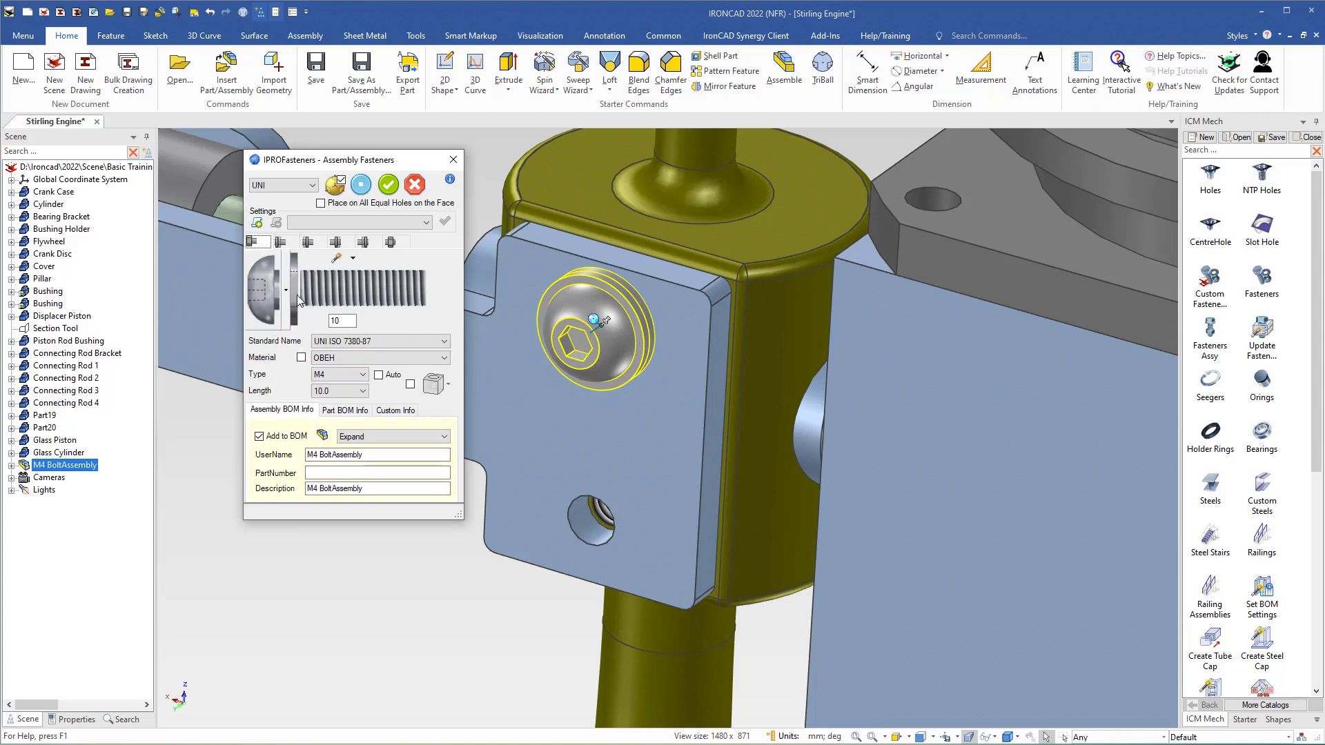
pyautogui.click(364, 190)
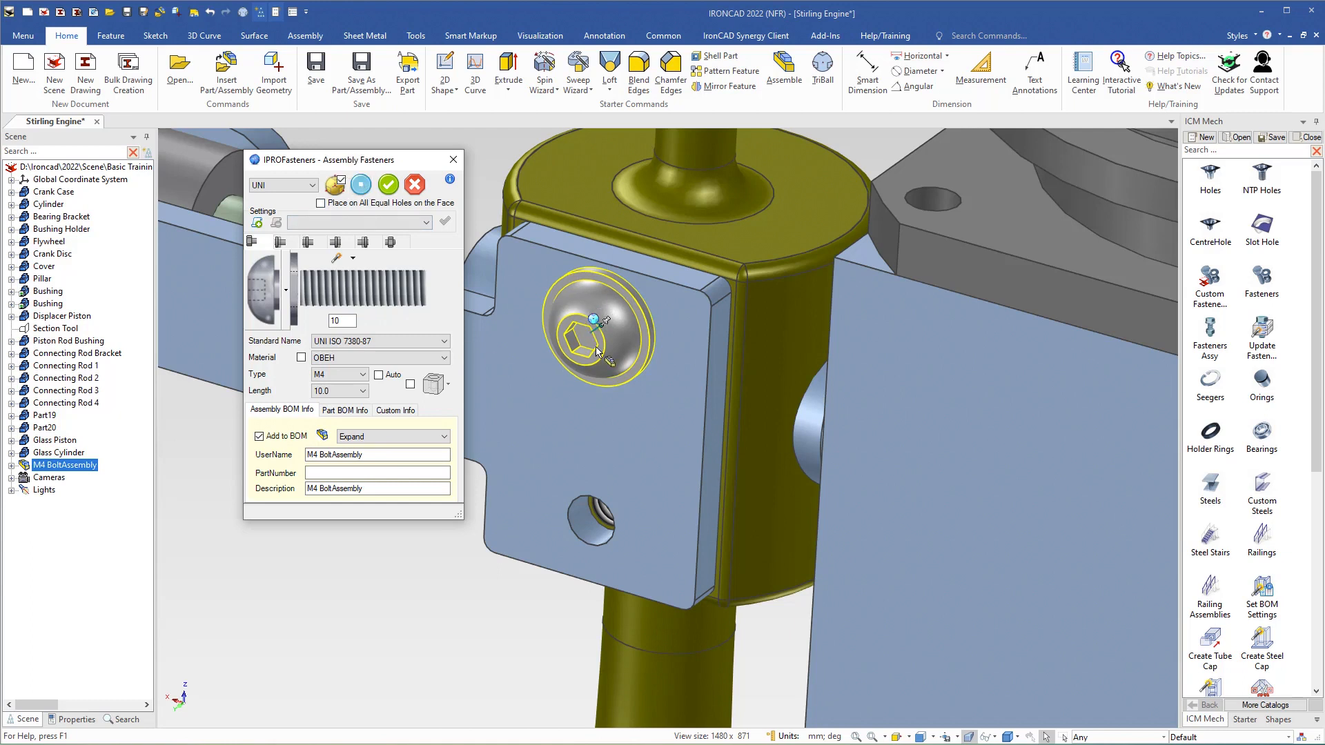
# - Set the M4 bolt's length to 8.0
pyautogui.click(363, 391)
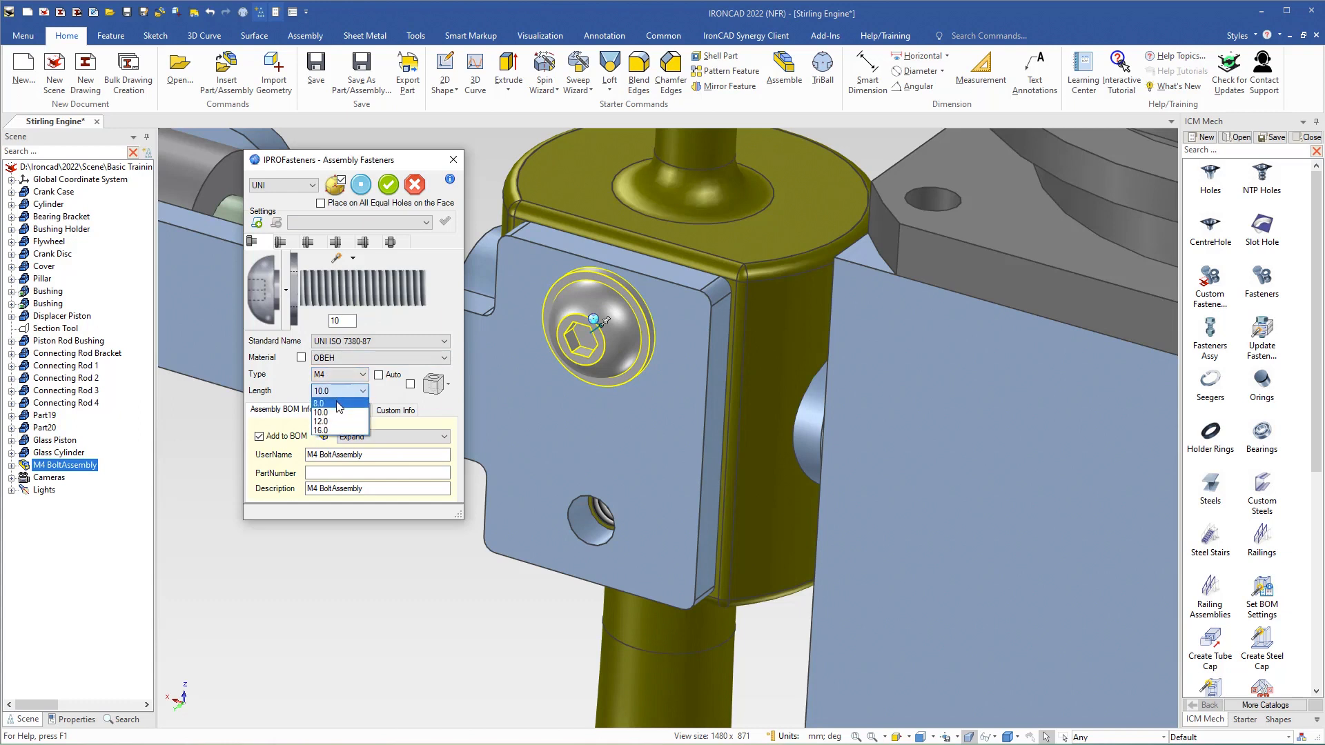
pyautogui.click(338, 403)
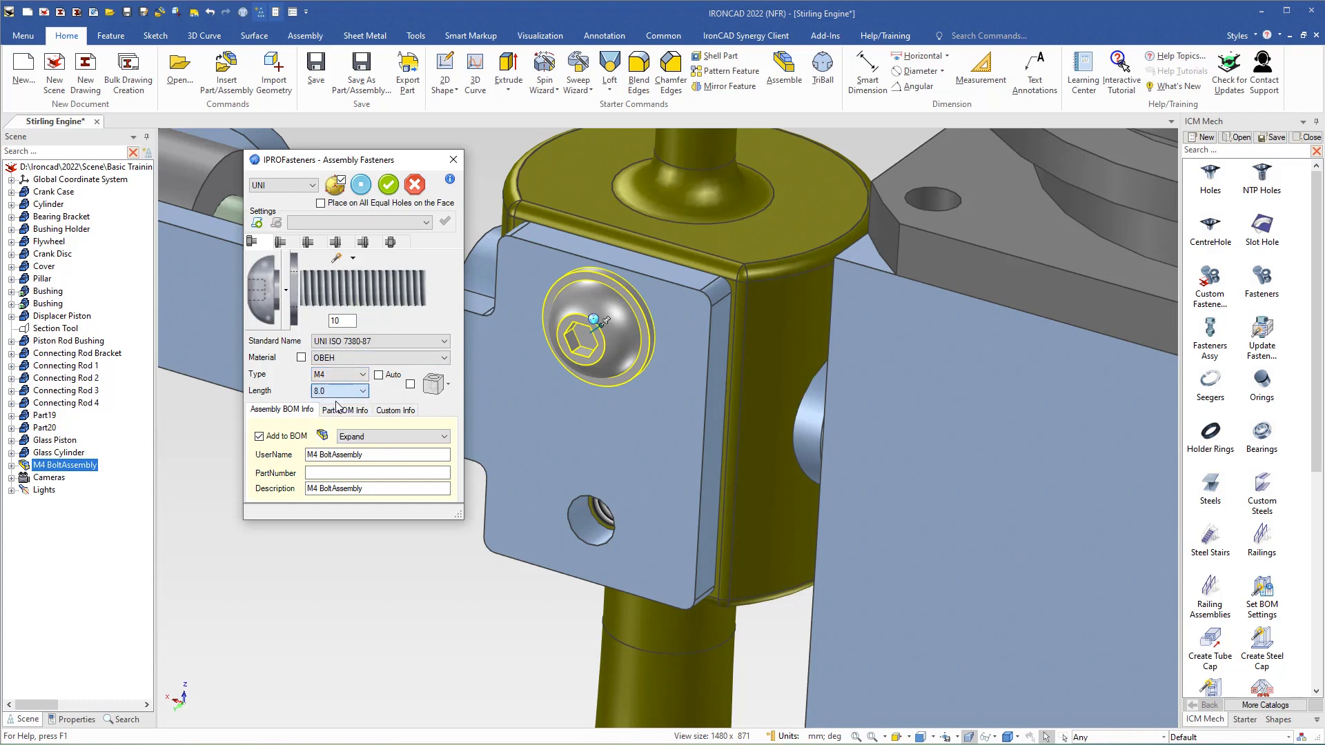
pyautogui.click(411, 384)
pyautogui.click(446, 390)
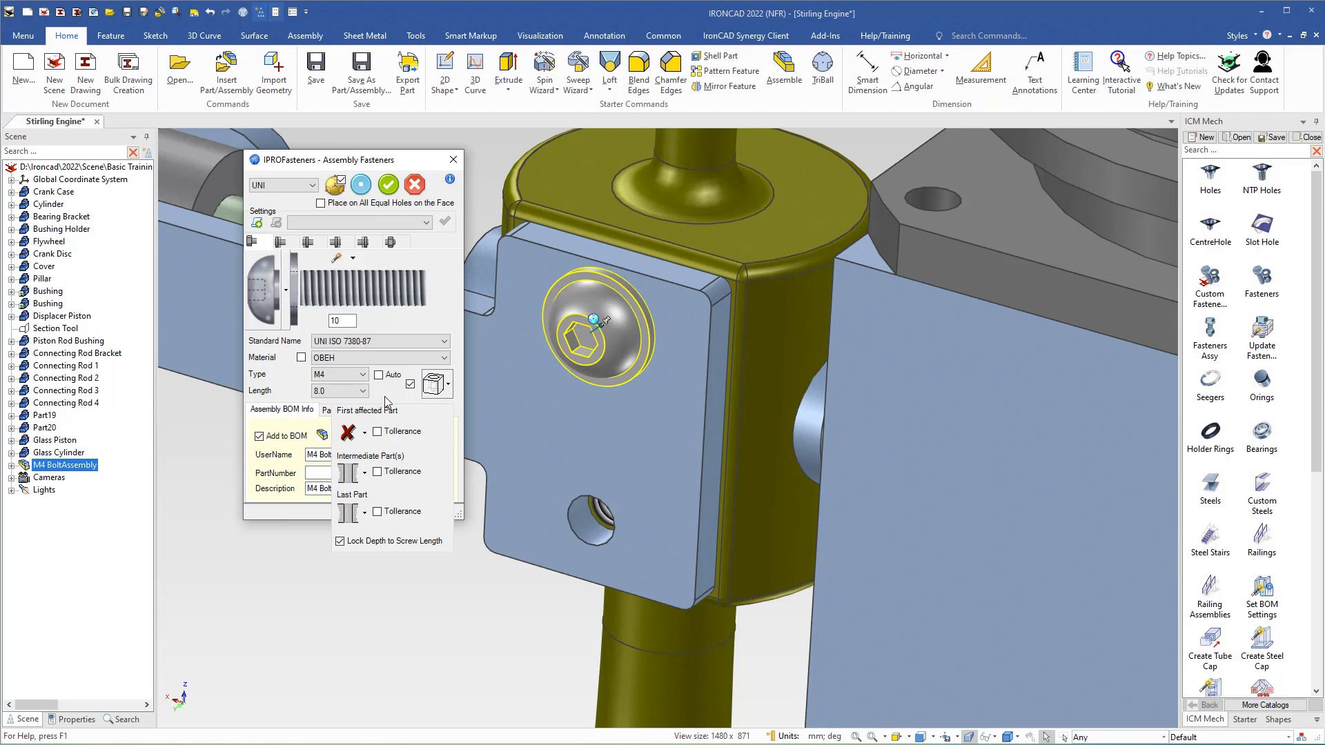
pyautogui.click(411, 385)
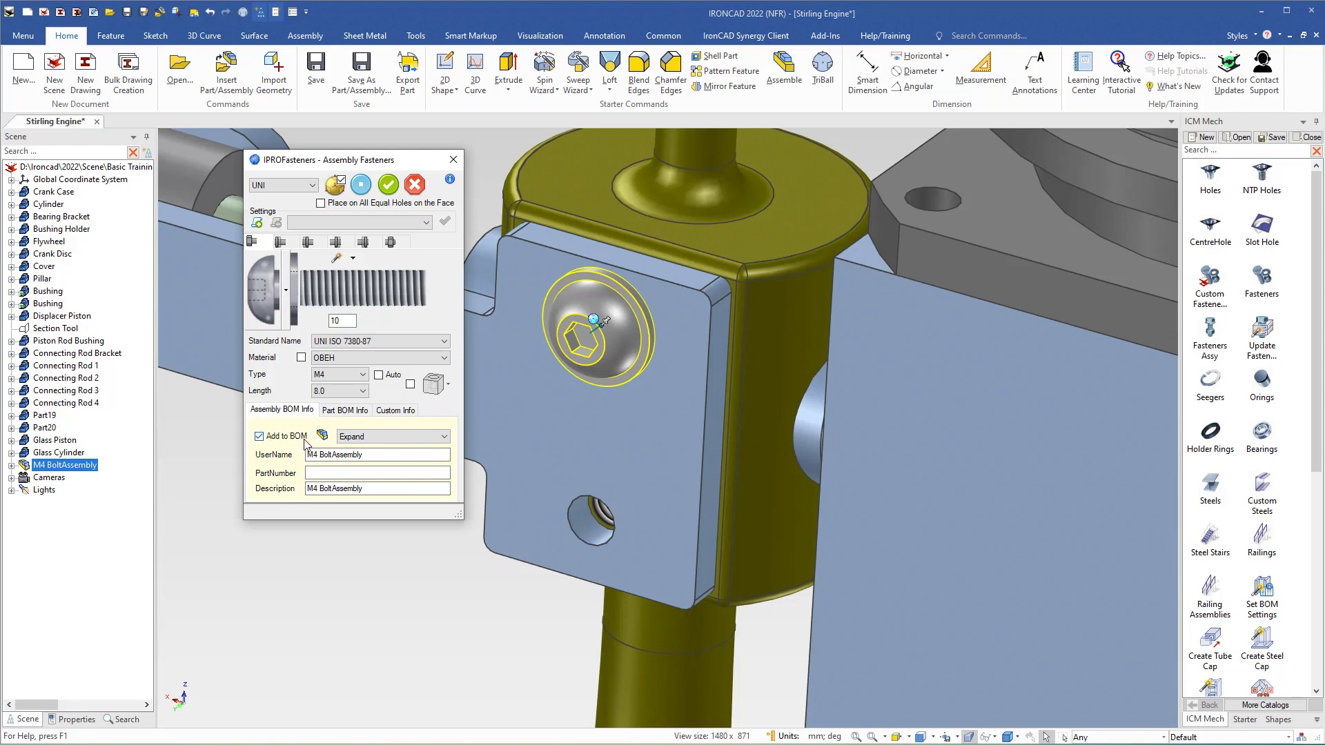
pyautogui.click(368, 440)
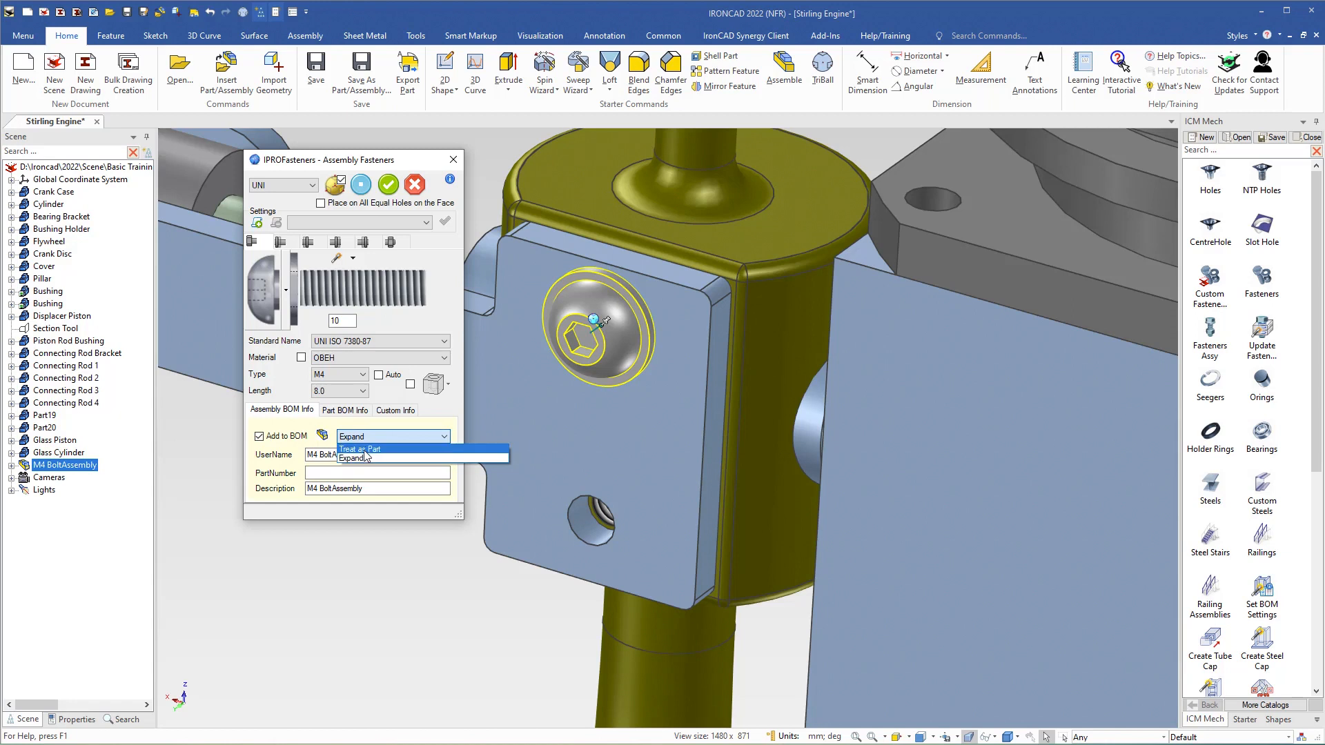
pyautogui.click(365, 451)
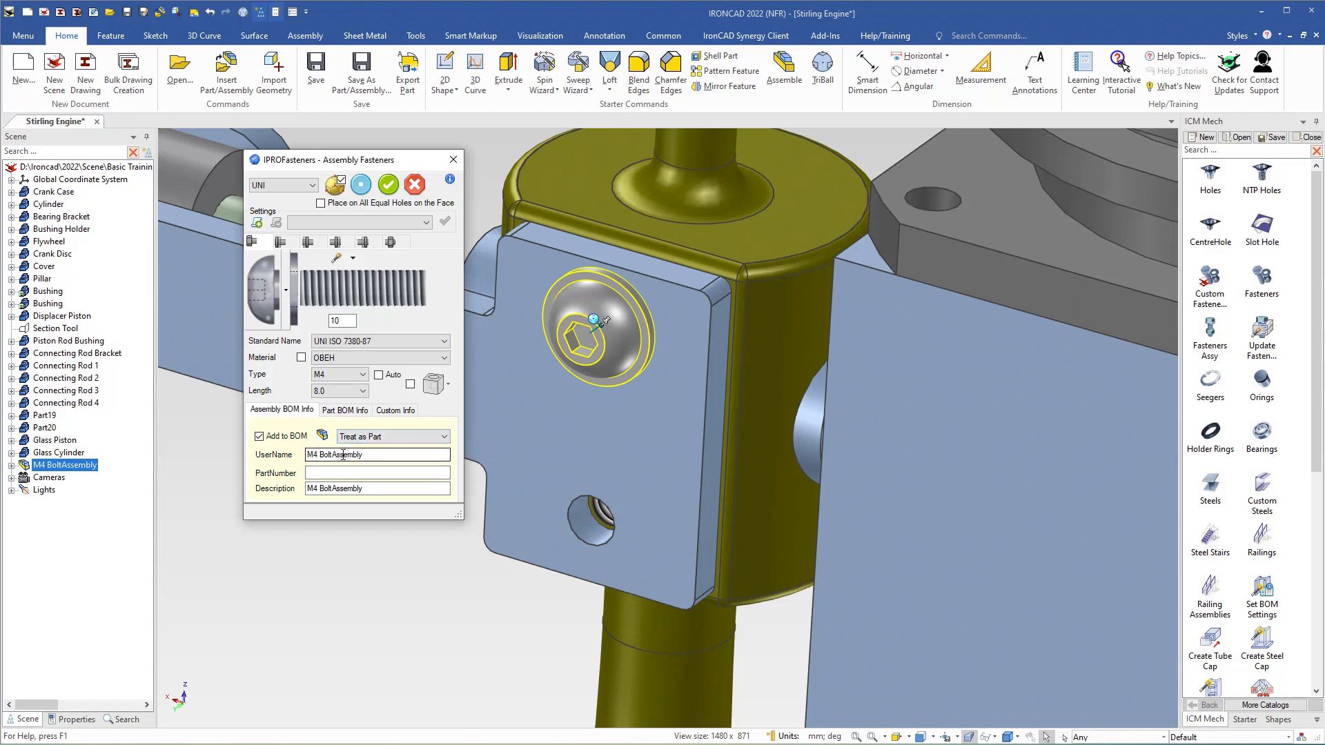
pyautogui.click(381, 438)
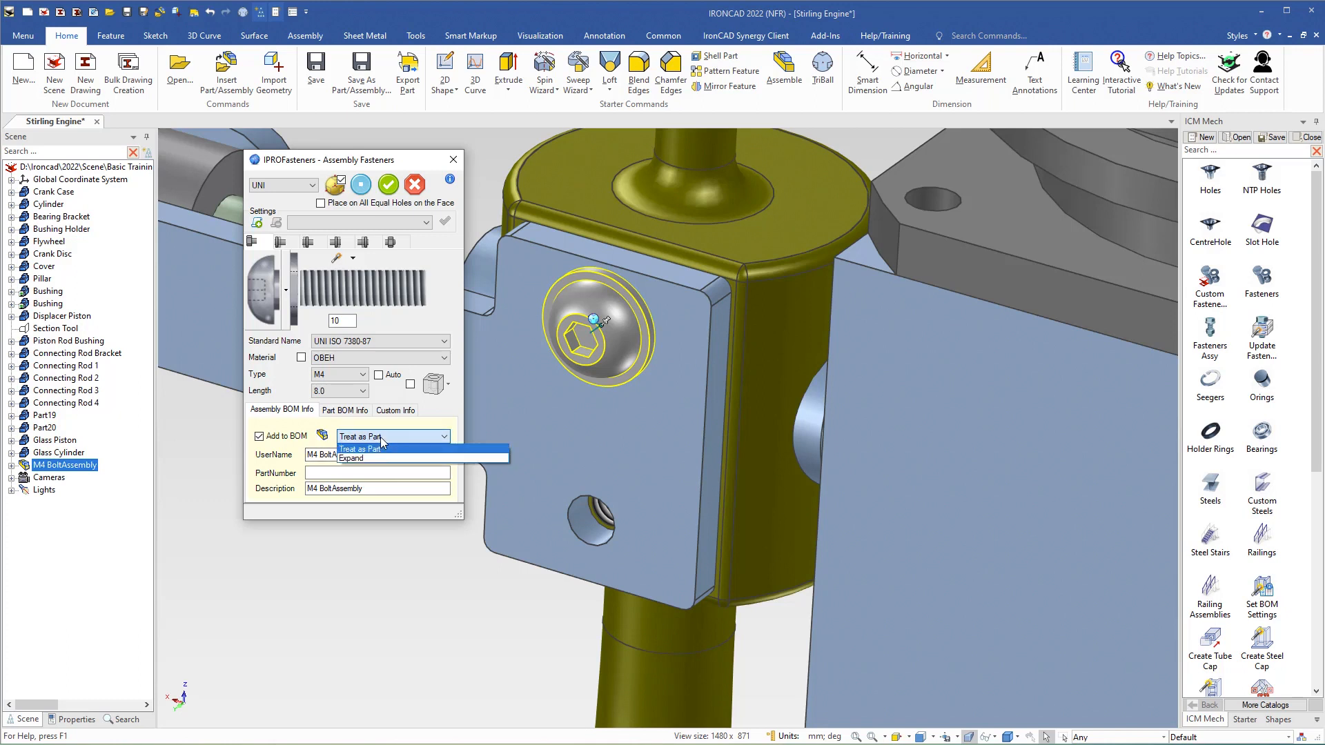
pyautogui.click(367, 451)
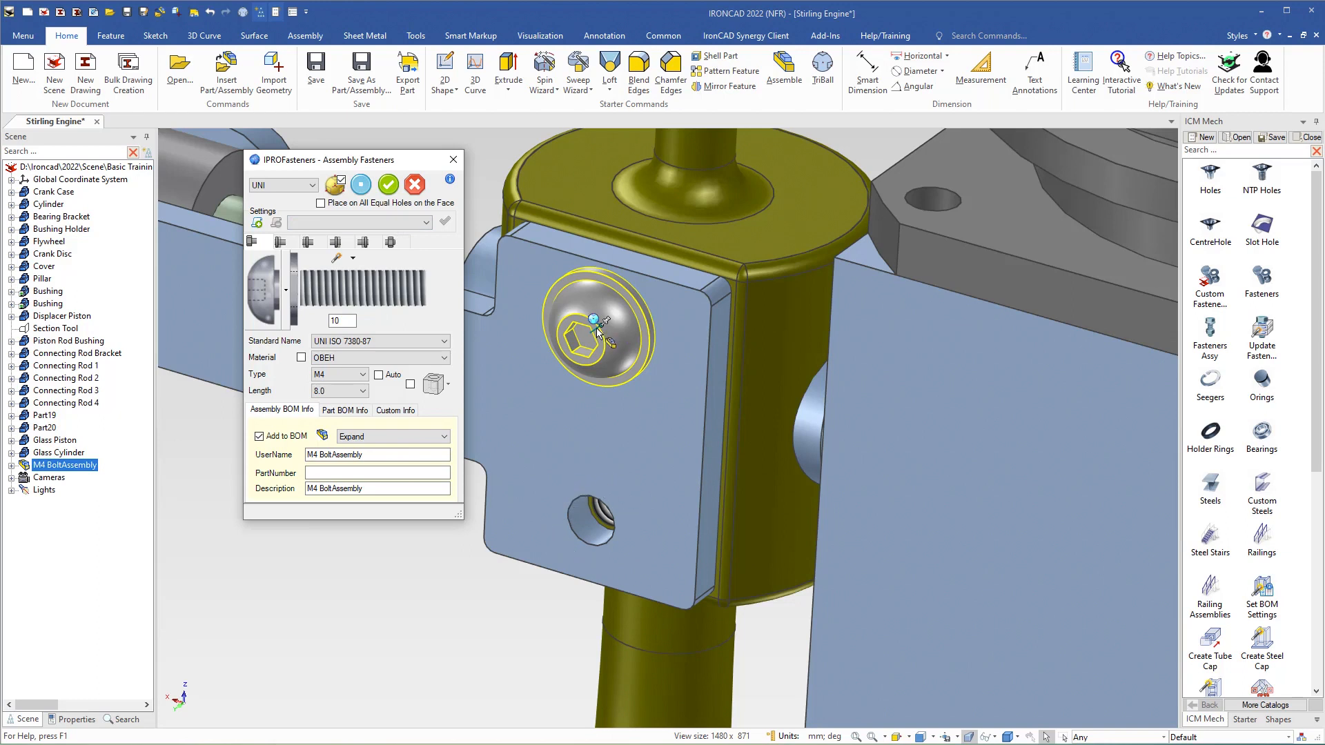
# - Place a linked copy of the M4 bolt assembly in the bracket's lower hole with the TriBall and accept the fastener
pyautogui.press('F10')
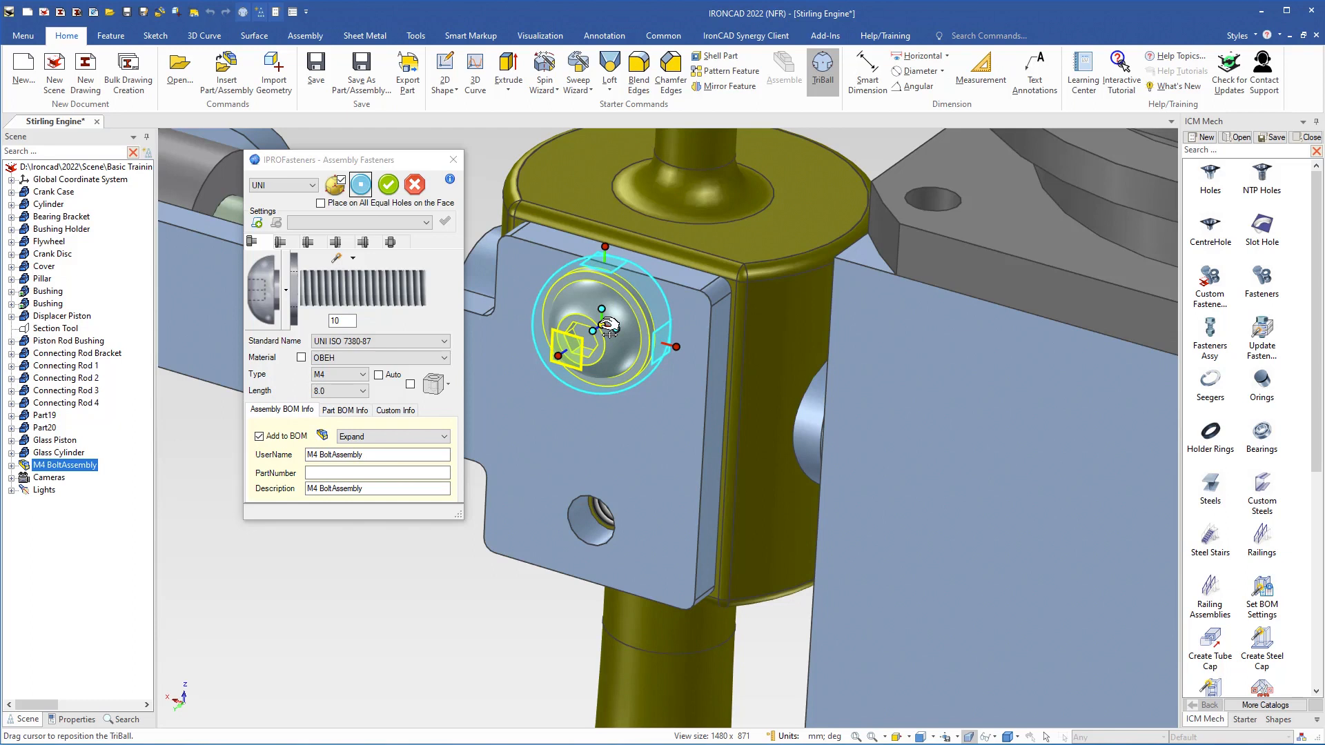
pyautogui.moveTo(608, 328); pyautogui.dragTo(612, 507)
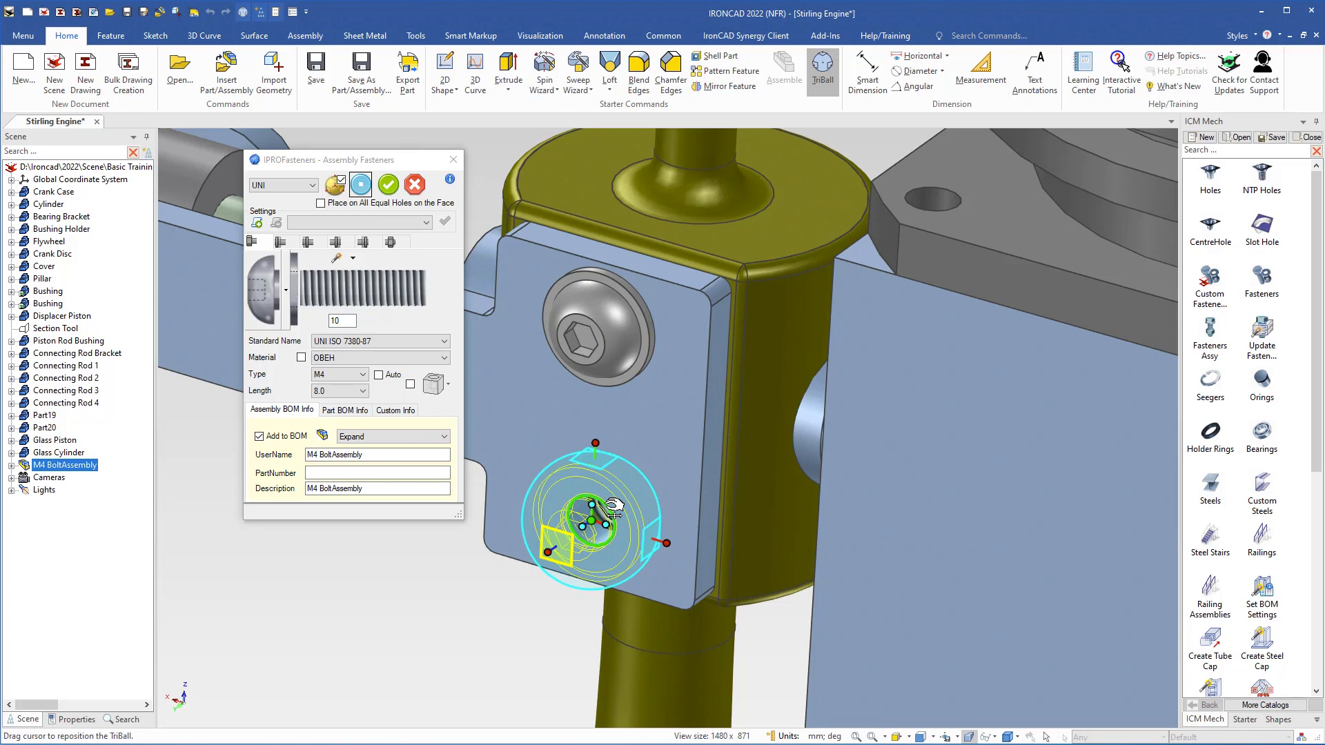
pyautogui.moveTo(613, 507); pyautogui.dragTo(608, 506, button='right')
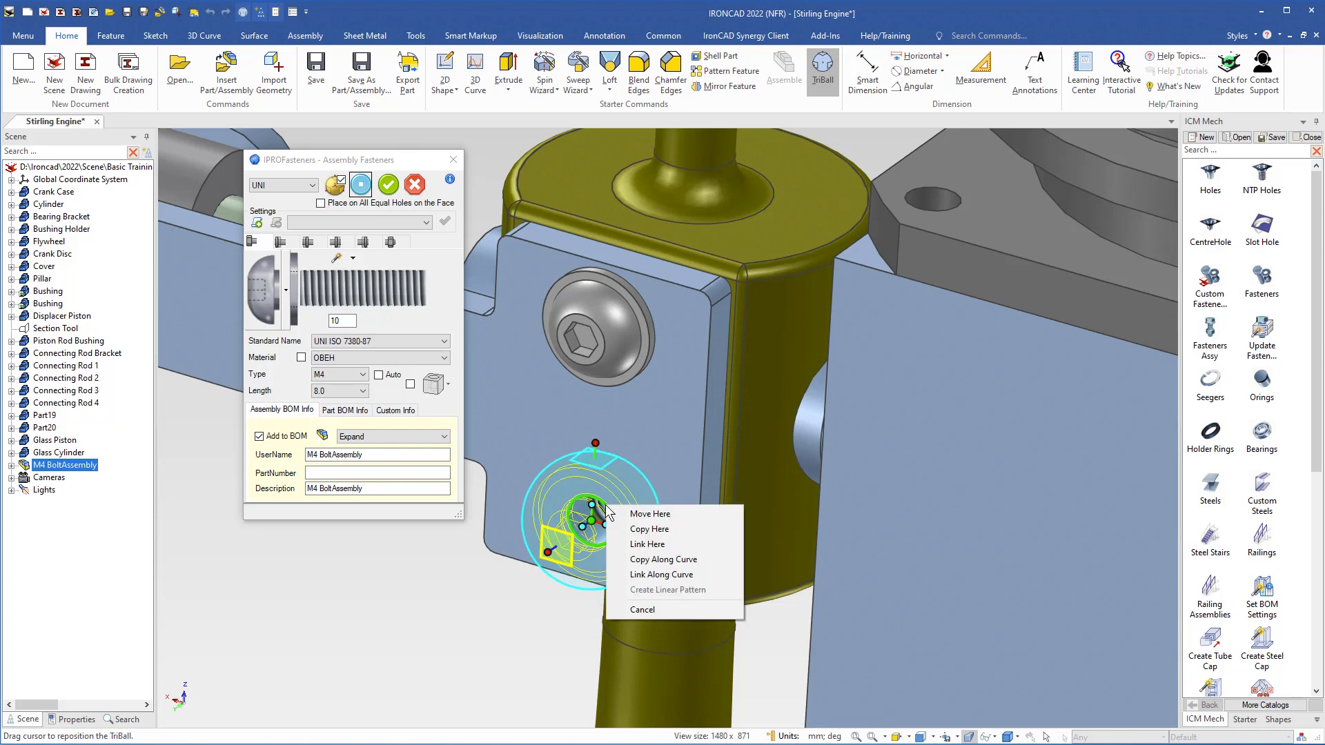
pyautogui.click(643, 542)
pyautogui.click(870, 405)
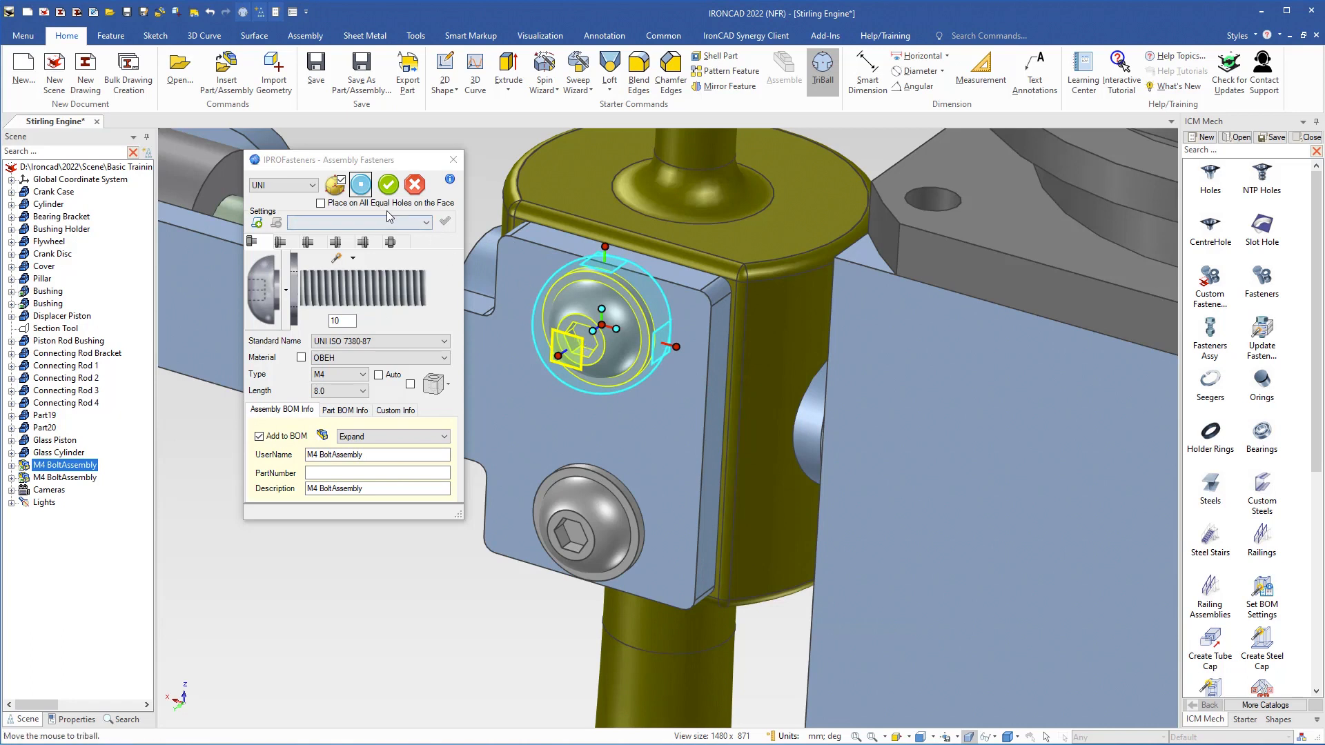
pyautogui.click(389, 185)
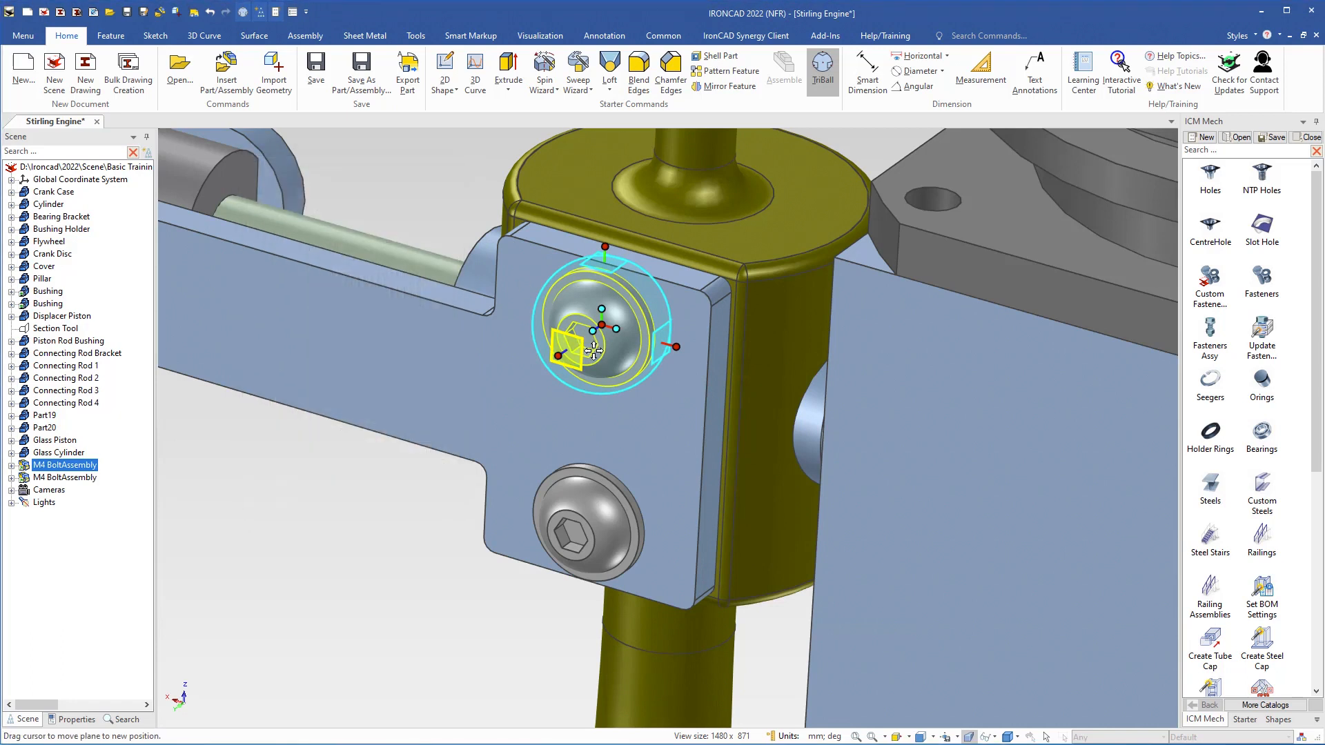
pyautogui.press('F10')
pyautogui.scroll(-4, 461, 524)
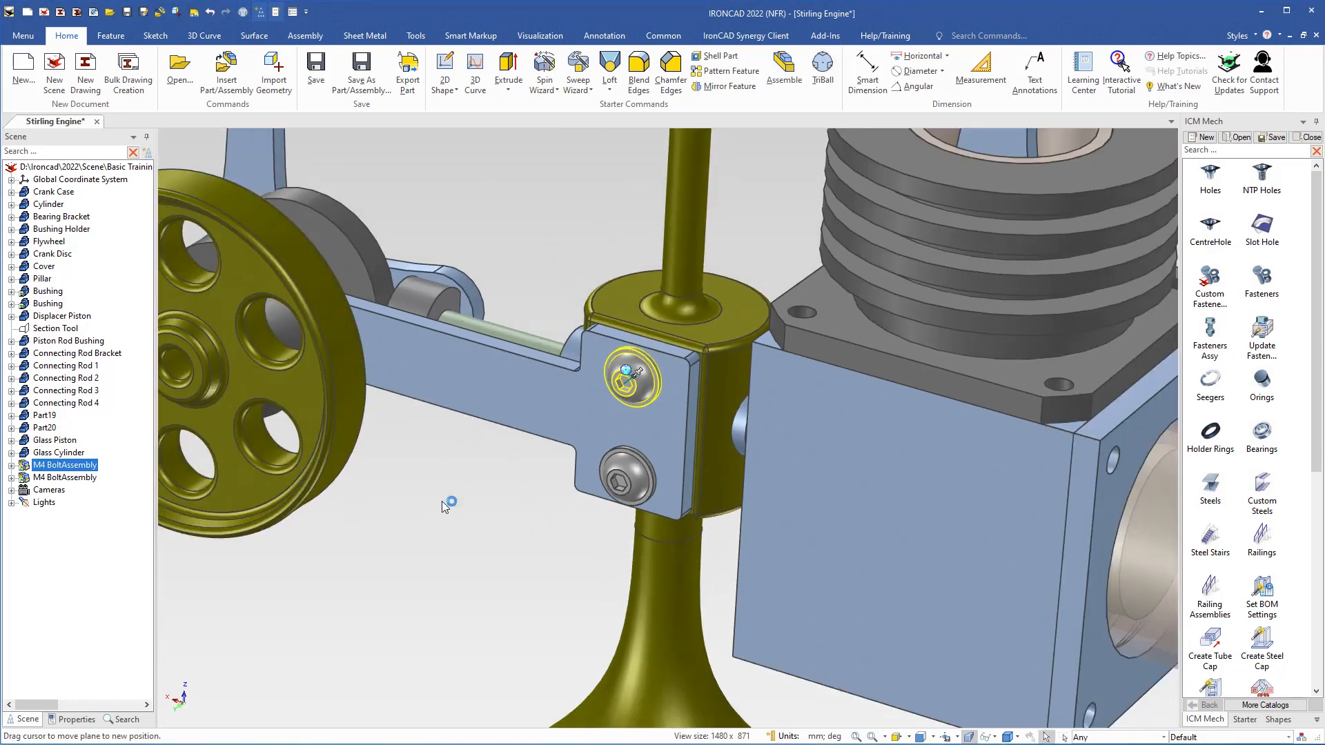
pyautogui.moveTo(618, 517); pyautogui.dragTo(366, 524, button='middle')
pyautogui.moveTo(651, 431); pyautogui.dragTo(614, 486, button='middle')
pyautogui.keyDown('shift'); pyautogui.moveTo(614, 485); pyautogui.dragTo(533, 505, button='middle'); pyautogui.keyUp('shift')
pyautogui.moveTo(613, 442); pyautogui.dragTo(629, 440, button='middle')
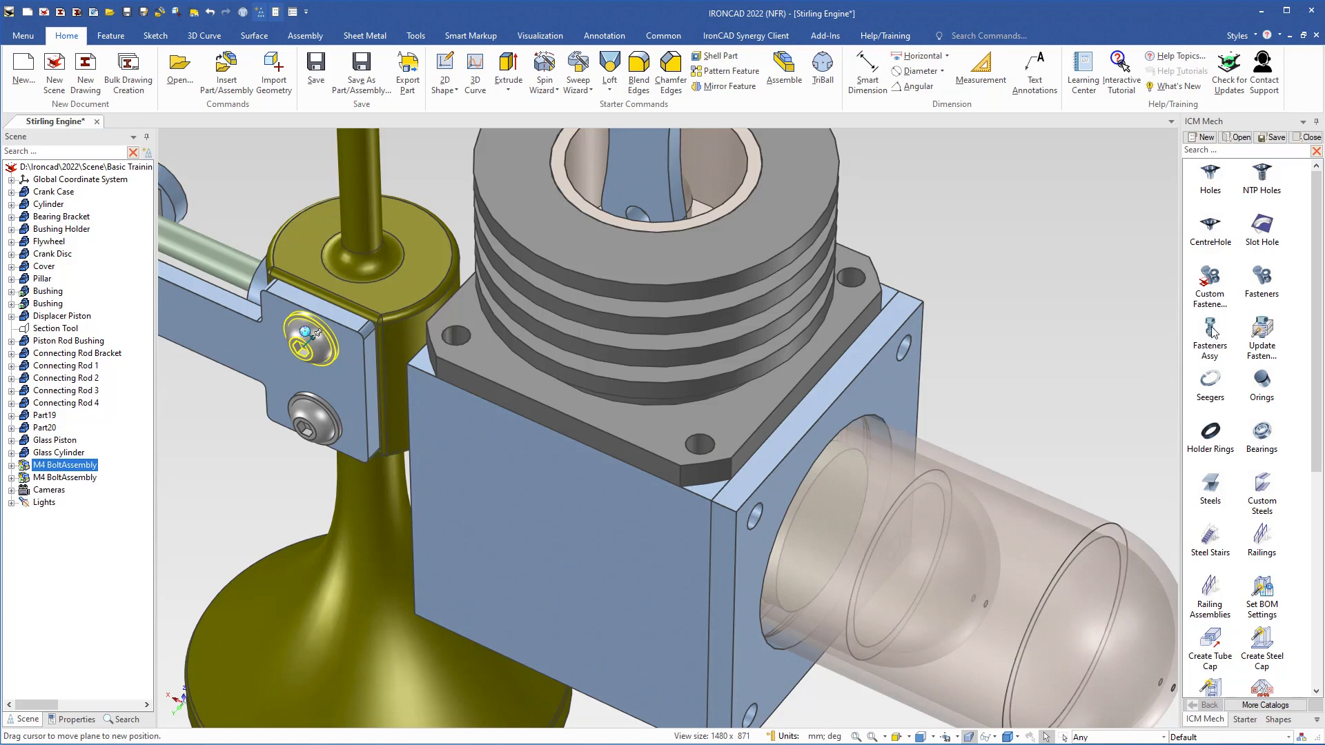
pyautogui.moveTo(1213, 332); pyautogui.dragTo(711, 441)
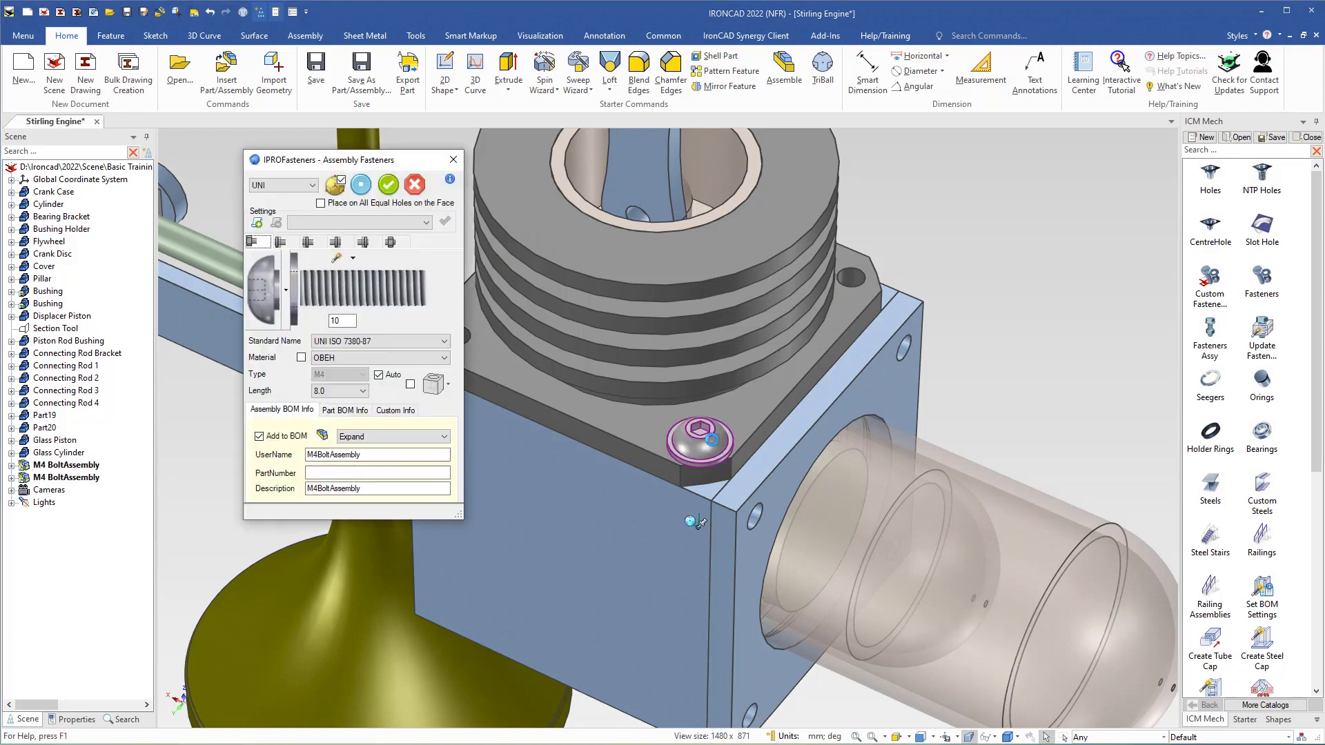
pyautogui.moveTo(393, 160); pyautogui.dragTo(1036, 124)
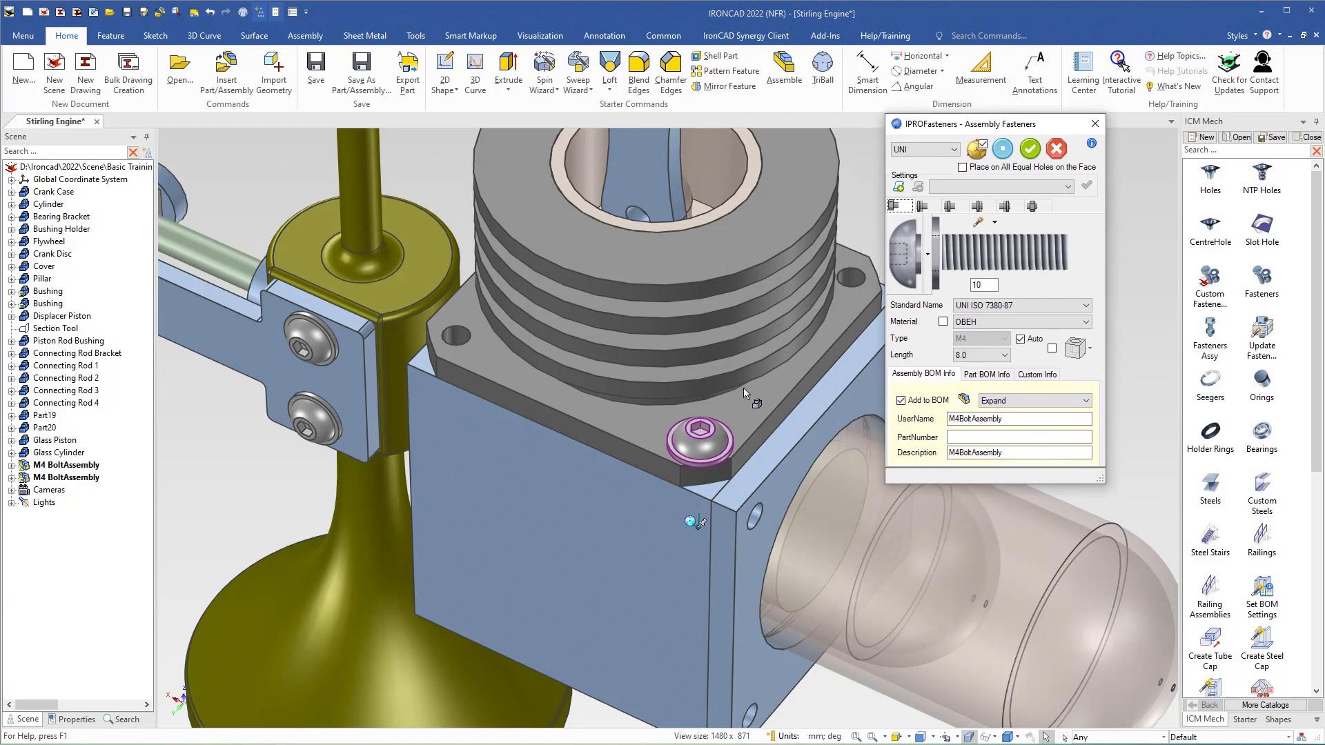
pyautogui.click(695, 442)
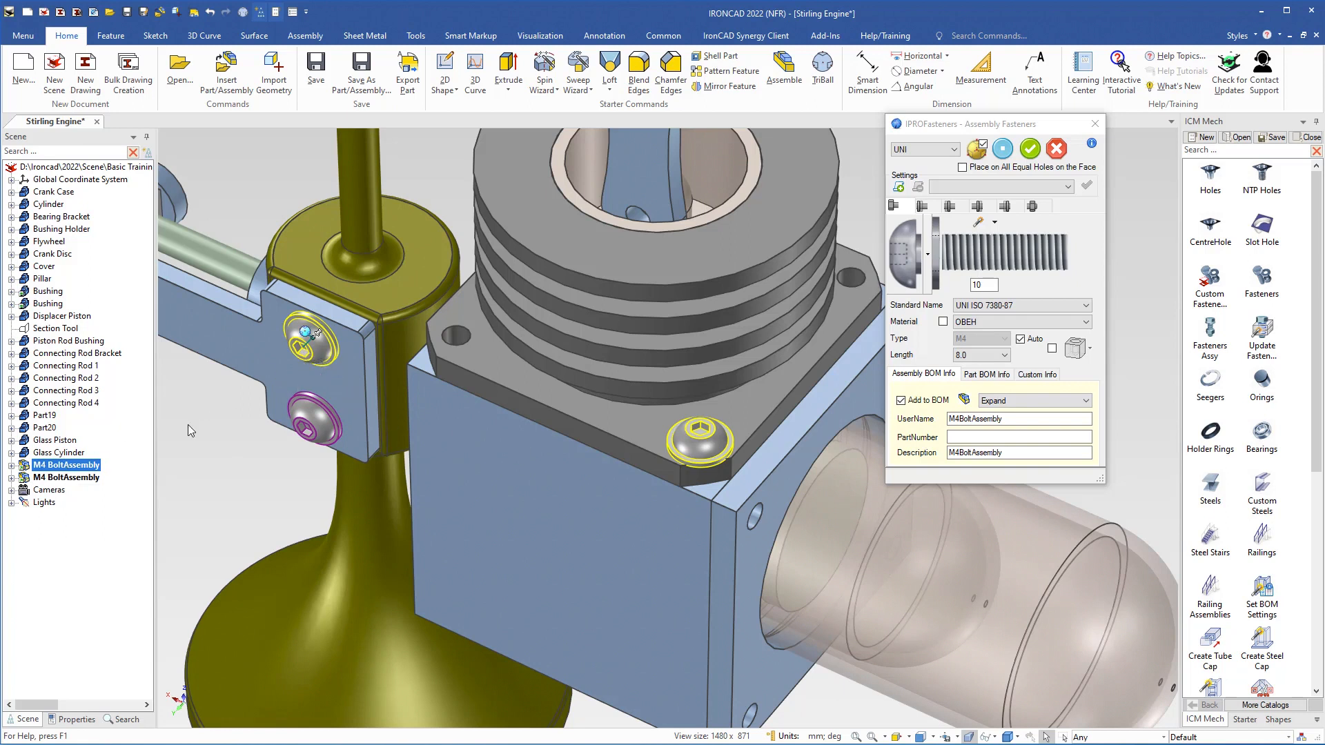
pyautogui.click(11, 466)
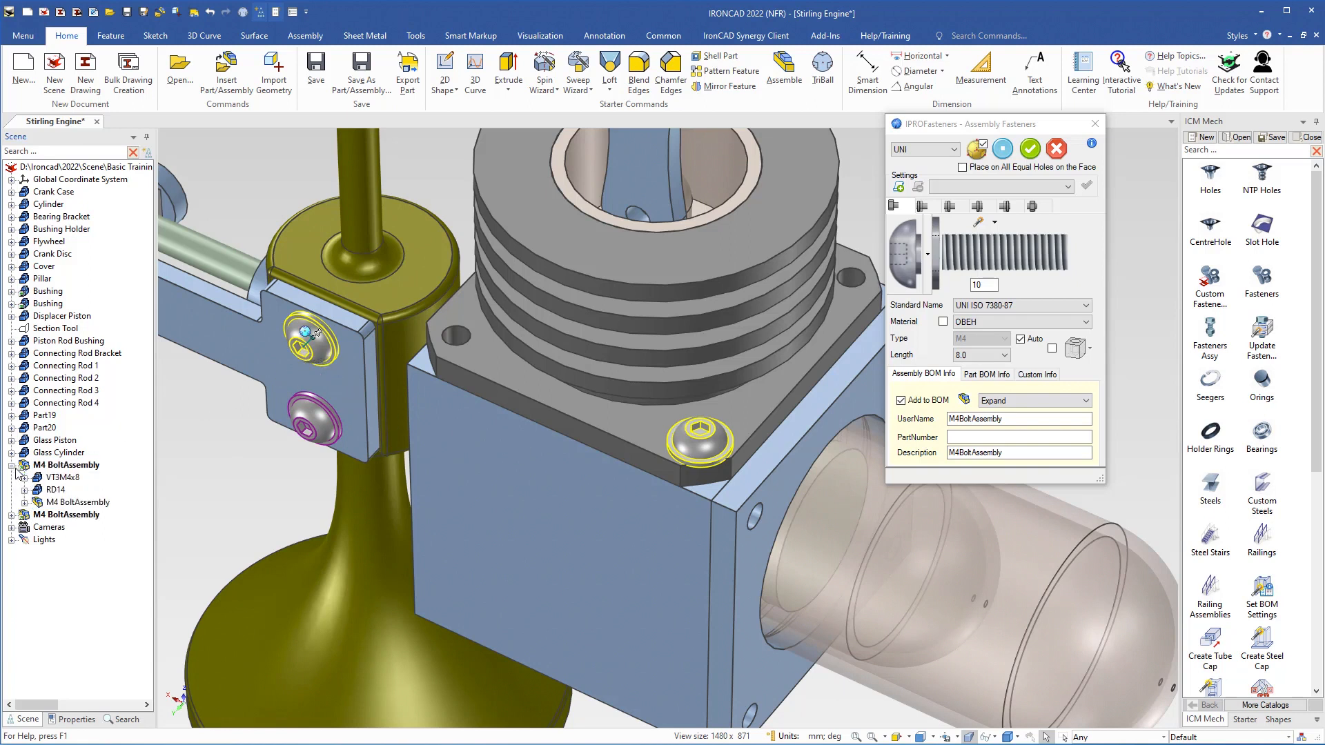
pyautogui.click(42, 504)
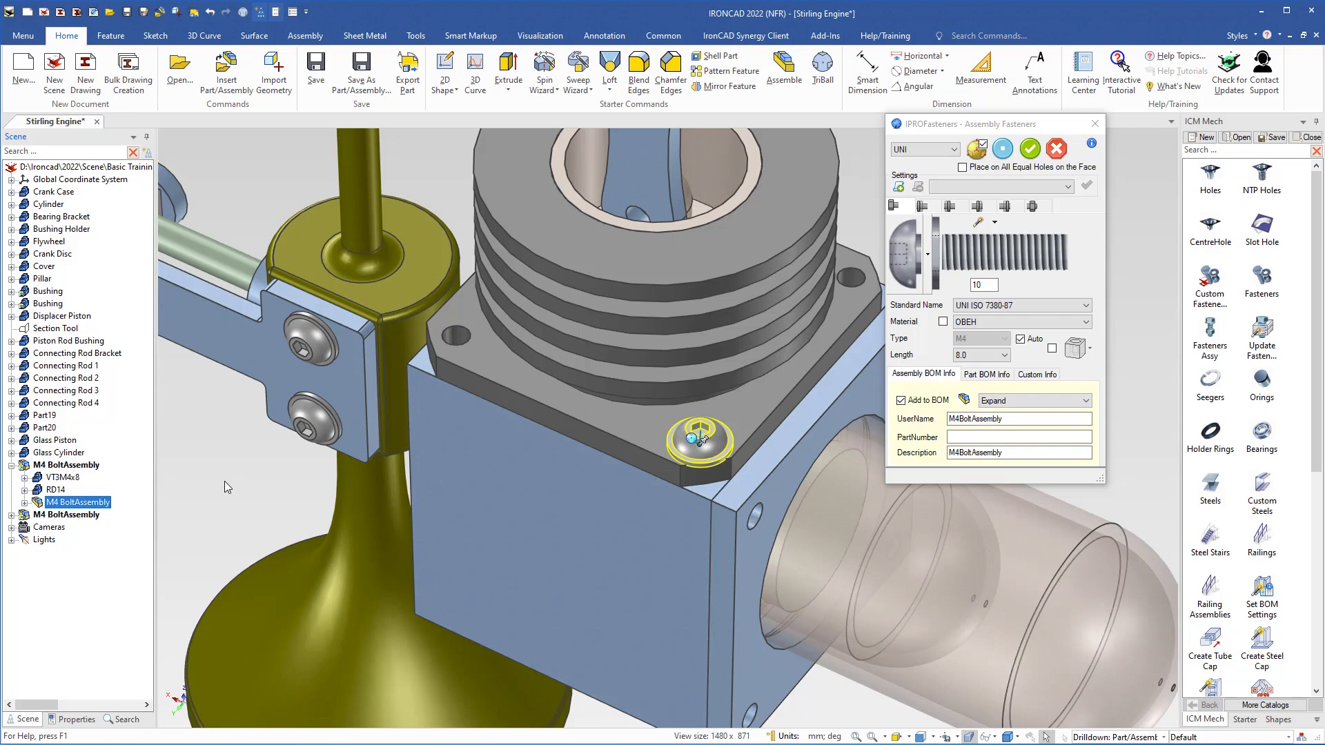
pyautogui.click(1057, 148)
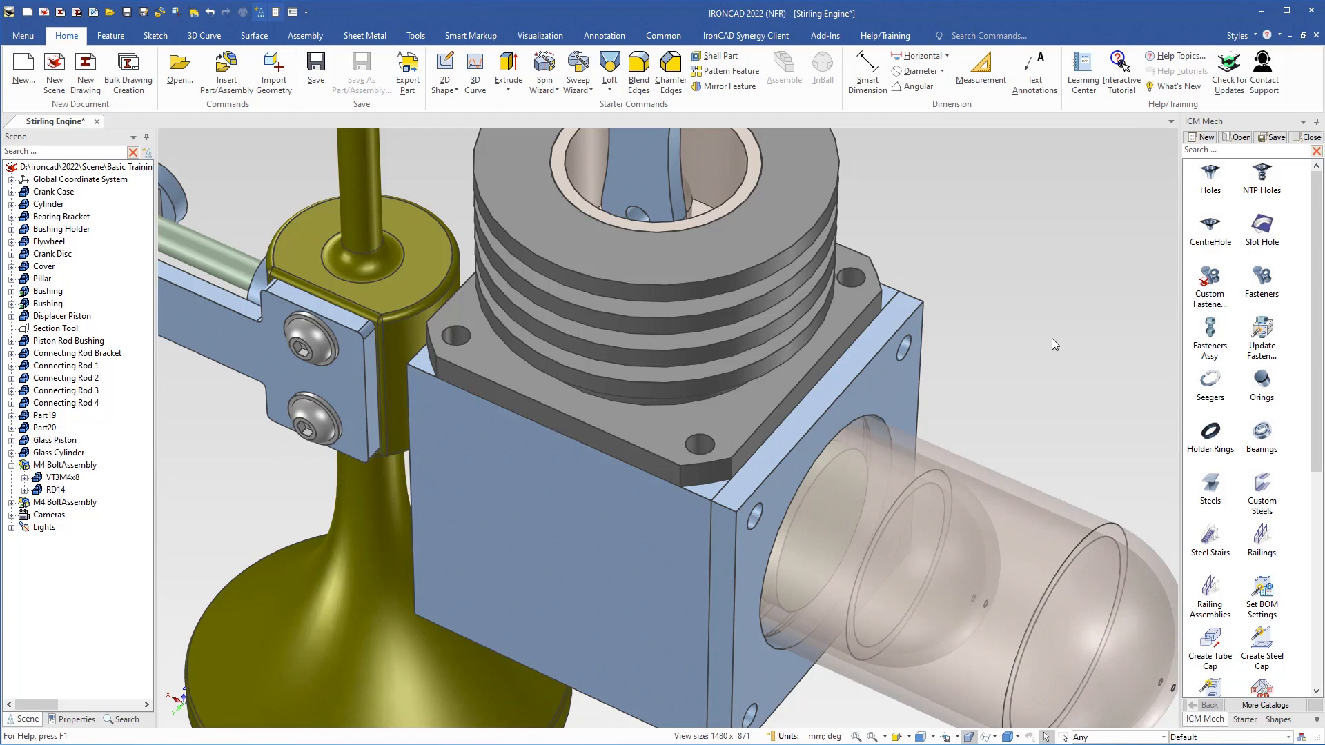
# - With nothing selected, insert an M4 bolt assembly of length 8.0 into the cylinder flange's front corner hole and collapse the first bolt assembly's tree entry
pyautogui.moveTo(1209, 329); pyautogui.dragTo(714, 442)
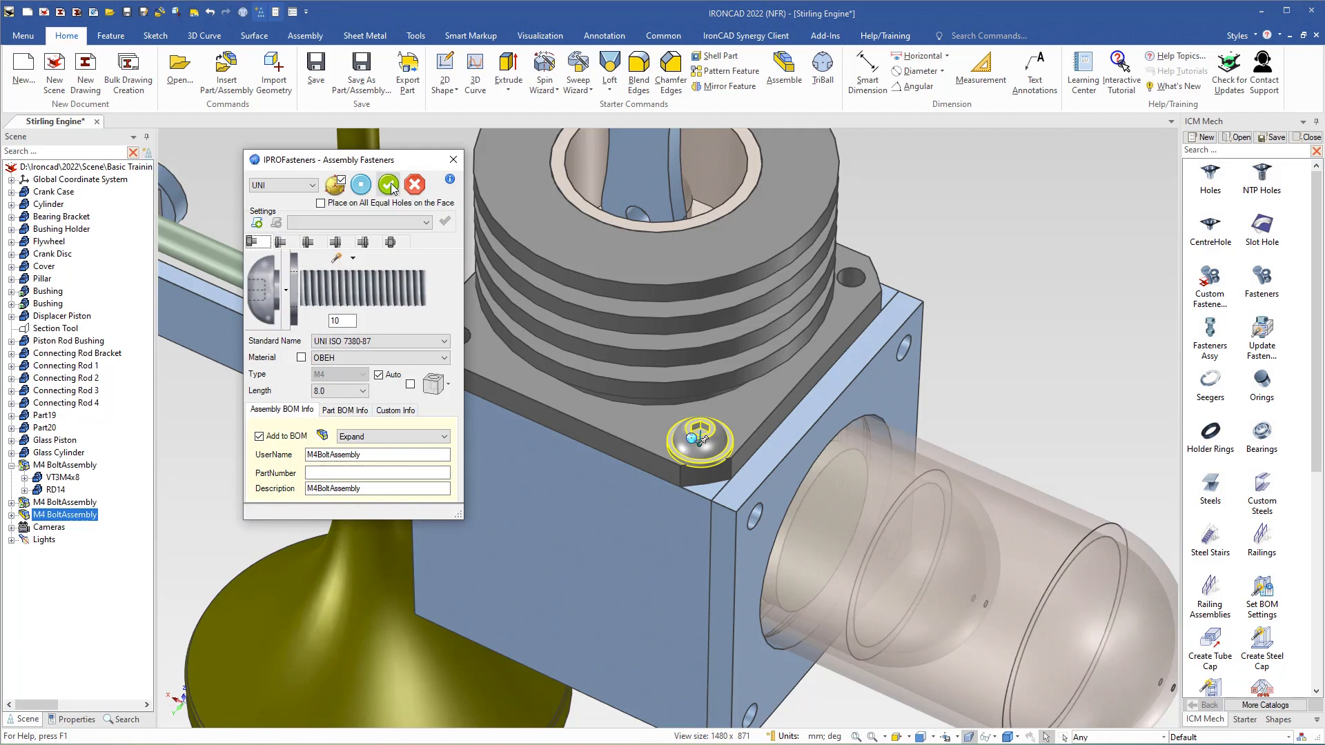
pyautogui.moveTo(395, 164); pyautogui.dragTo(989, 94)
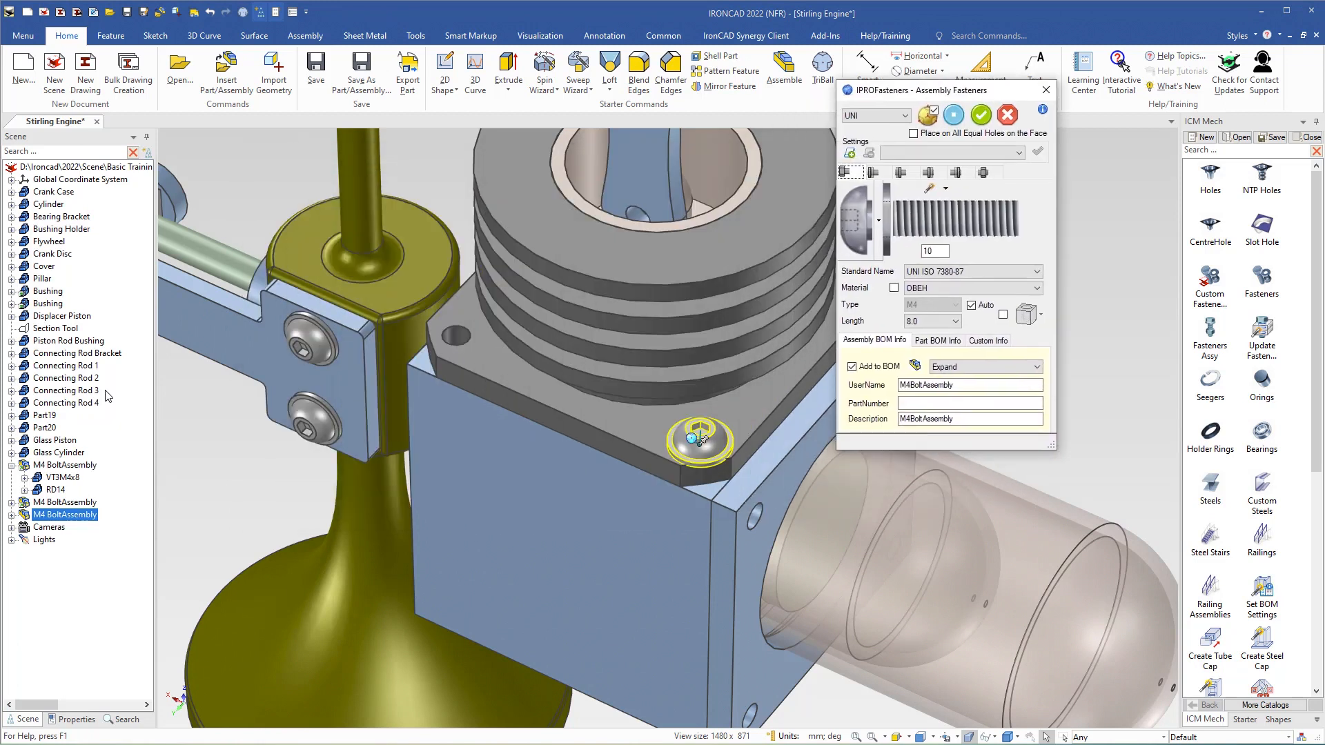
pyautogui.click(11, 465)
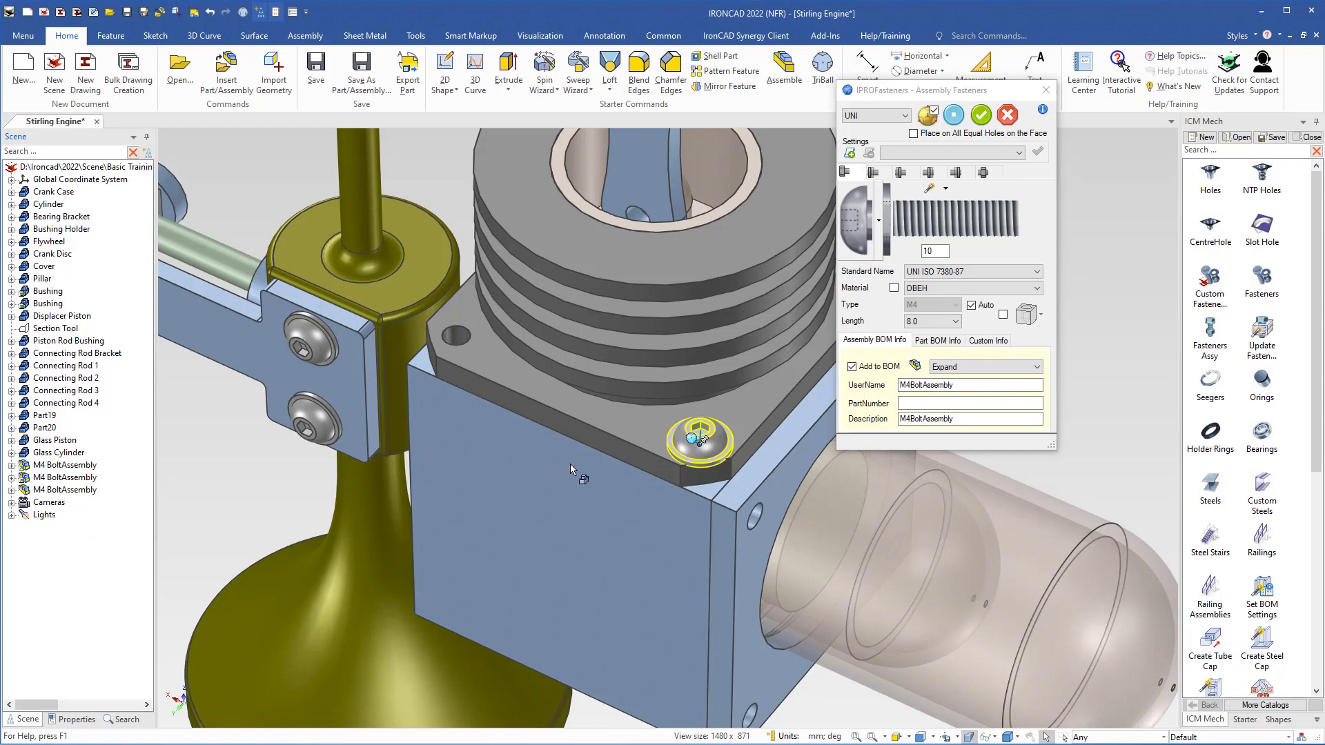
pyautogui.moveTo(911, 91); pyautogui.dragTo(398, 92)
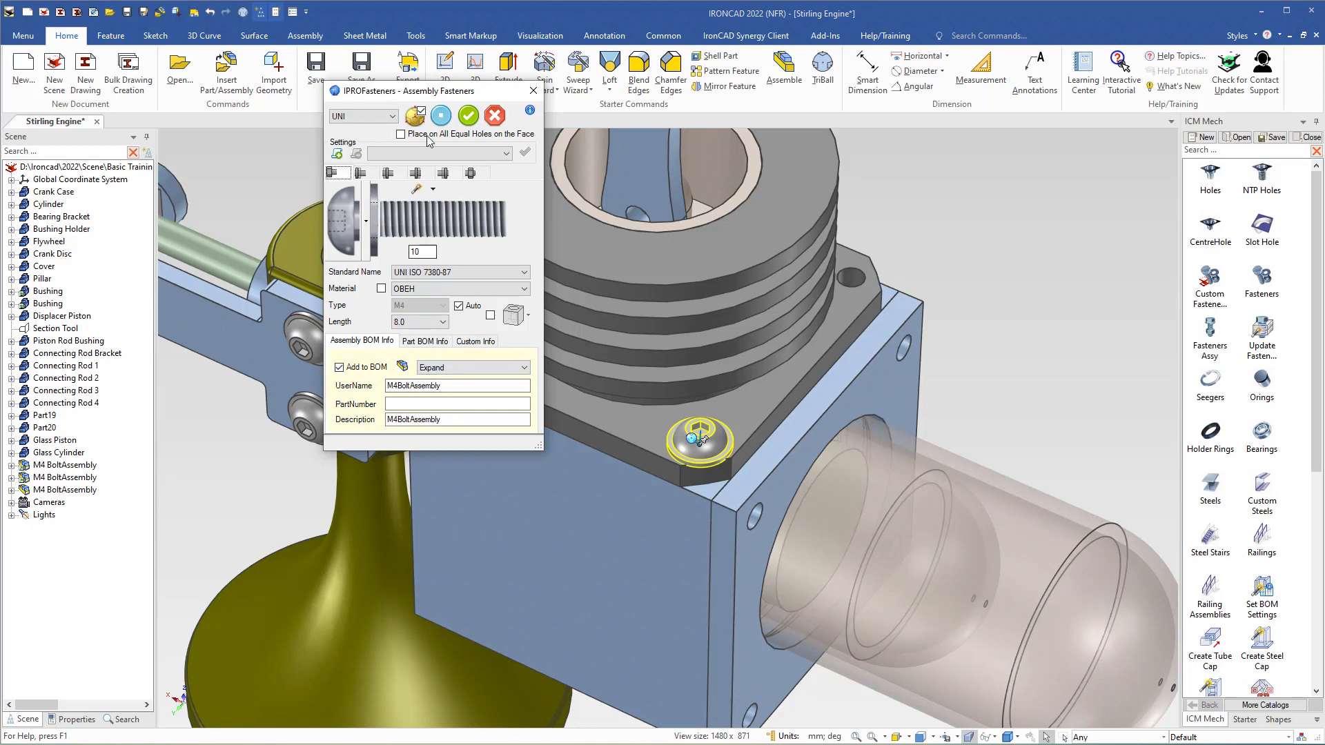
pyautogui.moveTo(466, 96); pyautogui.dragTo(268, 145)
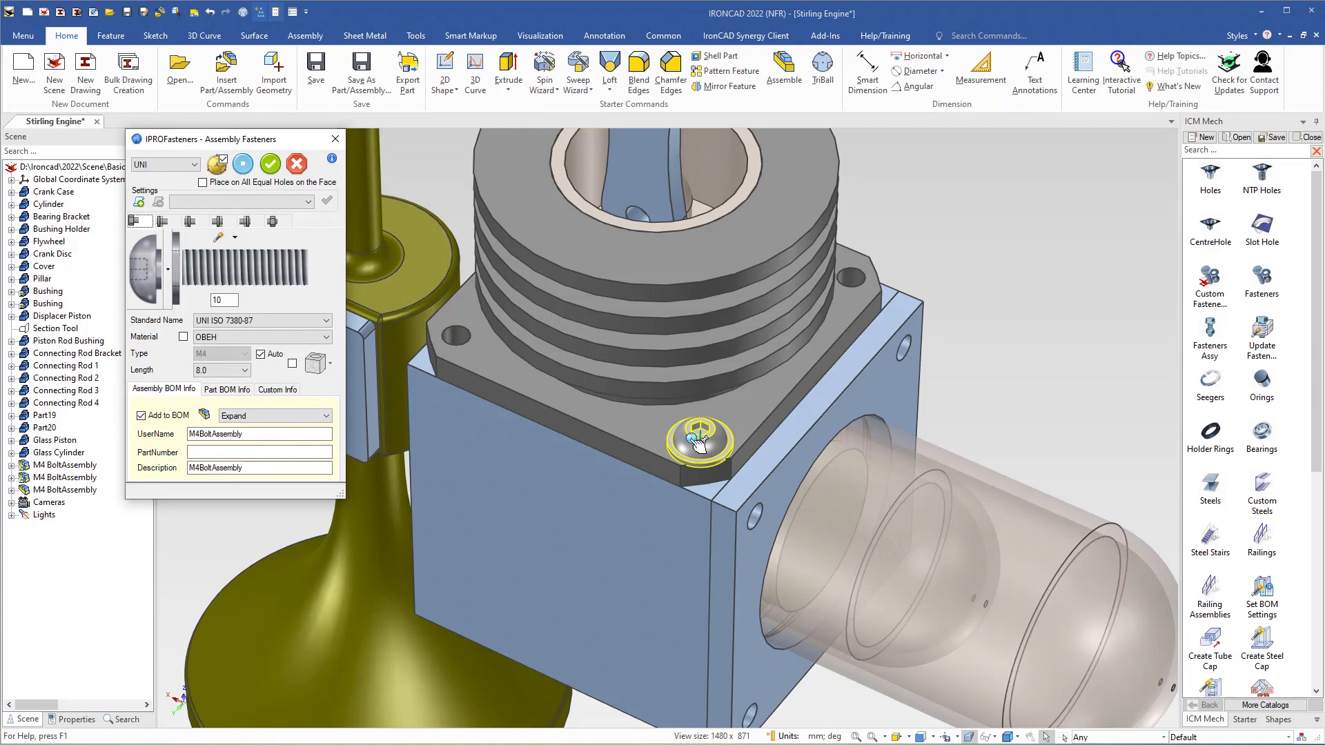
# - Detach the TriBall from the flange bolt assembly and move it to the cylinder's center point
pyautogui.press('F10')
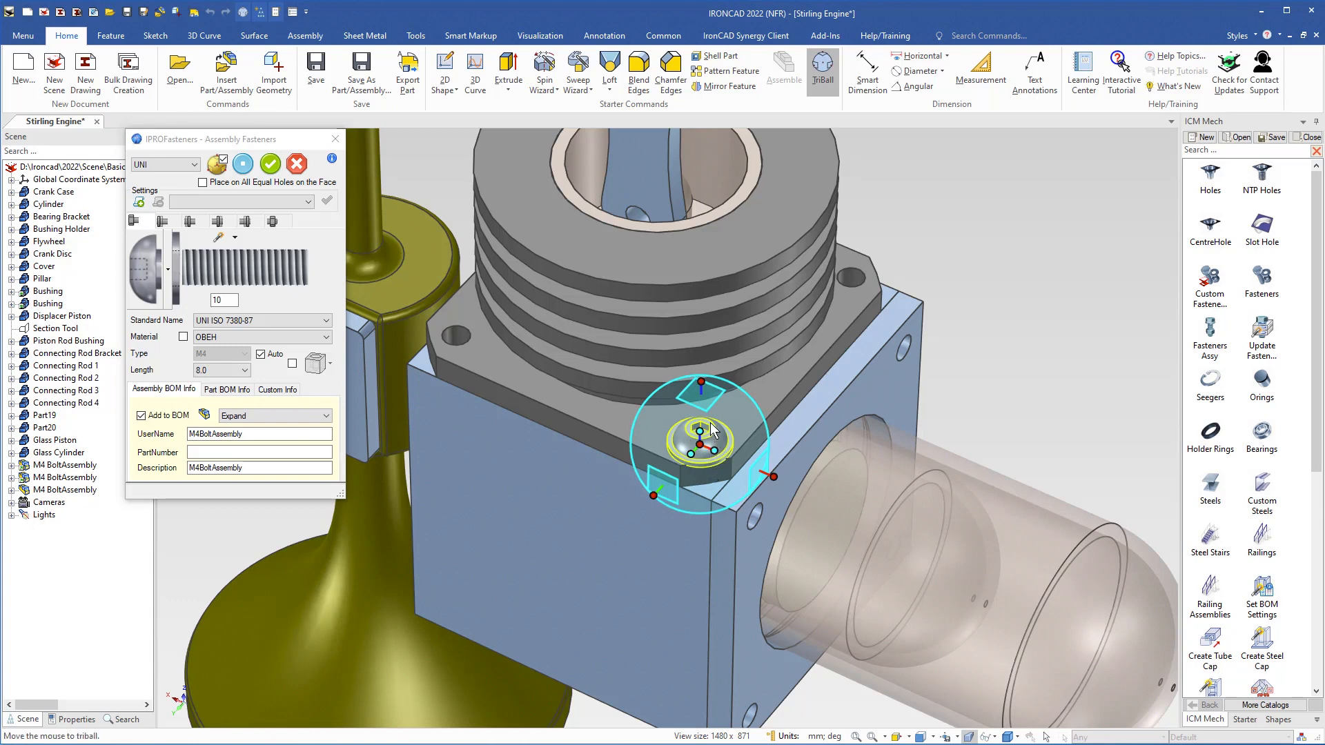
pyautogui.rightClick(710, 400)
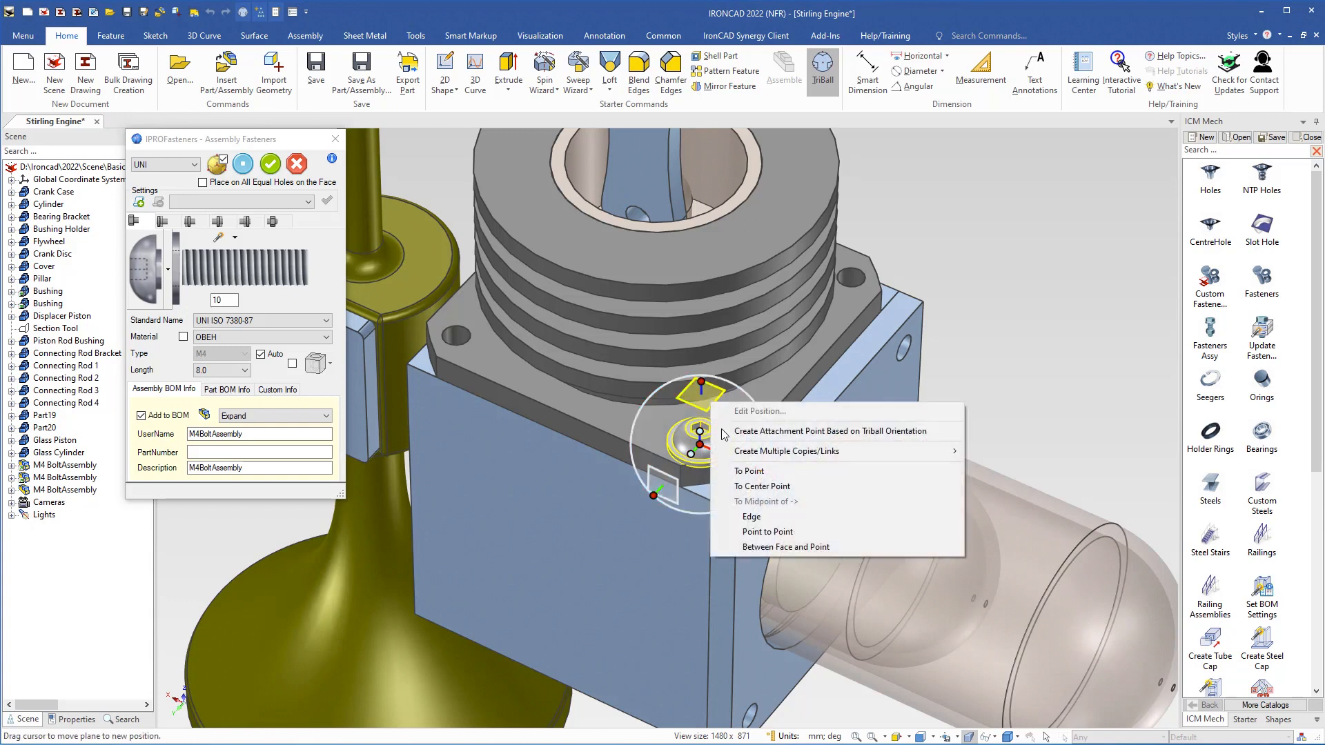
pyautogui.click(764, 481)
pyautogui.click(760, 358)
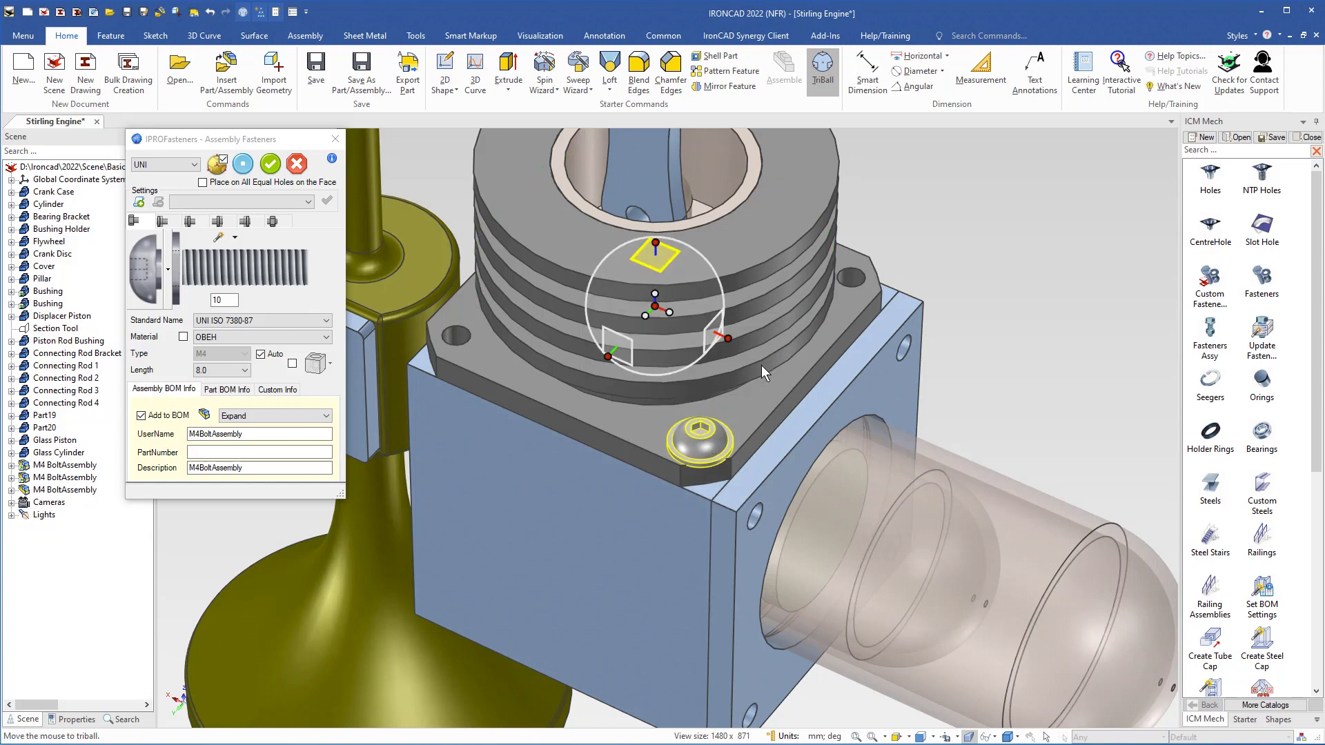
# - Create three linked copies of the bolt assembly around the cylinder's vertical axis in the flange's other corner holes and accept the fastener
pyautogui.click(660, 244)
pyautogui.moveTo(609, 306); pyautogui.dragTo(615, 312)
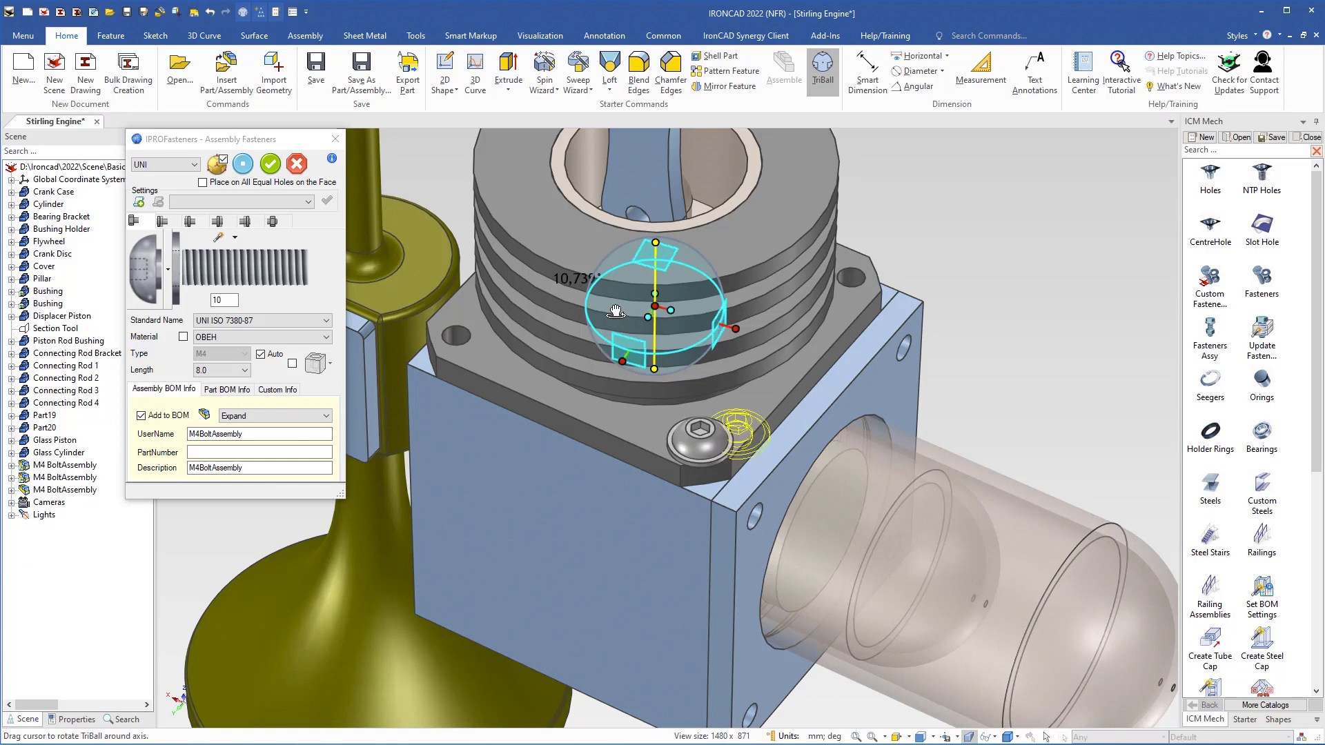
pyautogui.moveTo(615, 312); pyautogui.dragTo(671, 324, button='right')
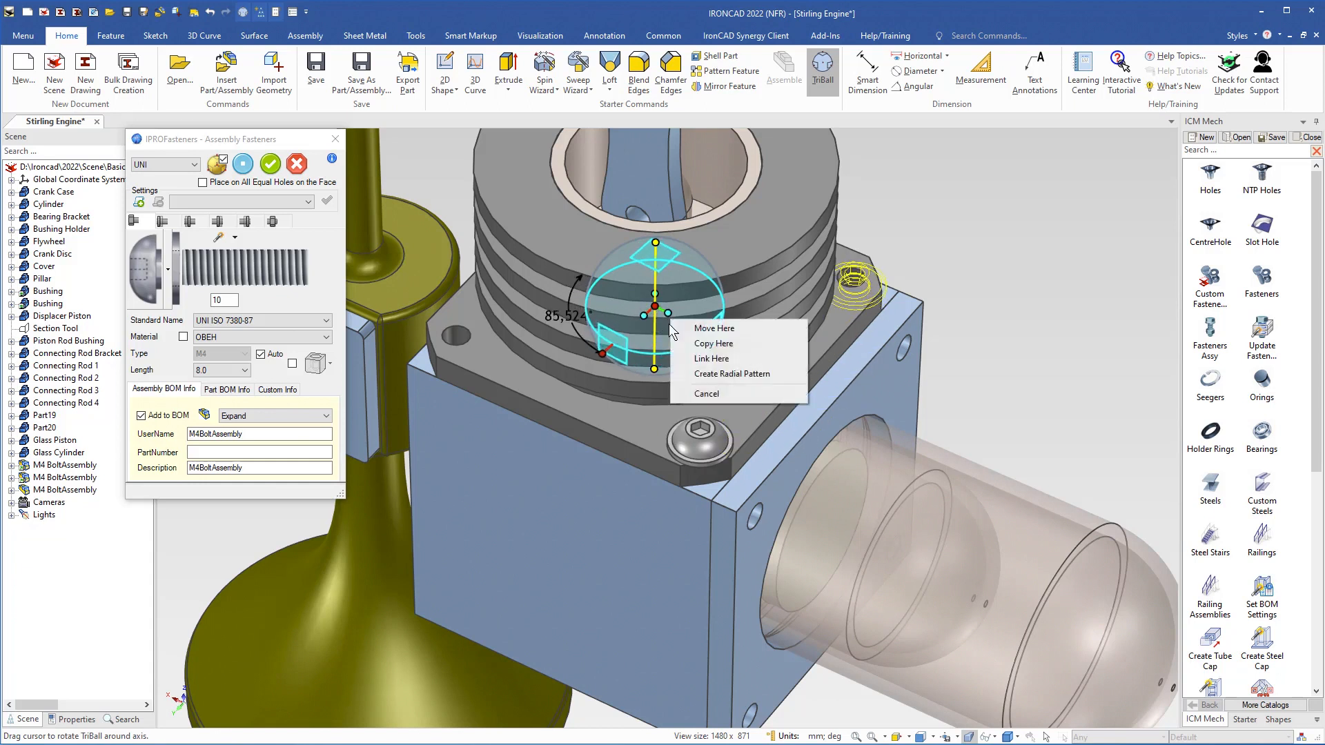
pyautogui.click(712, 358)
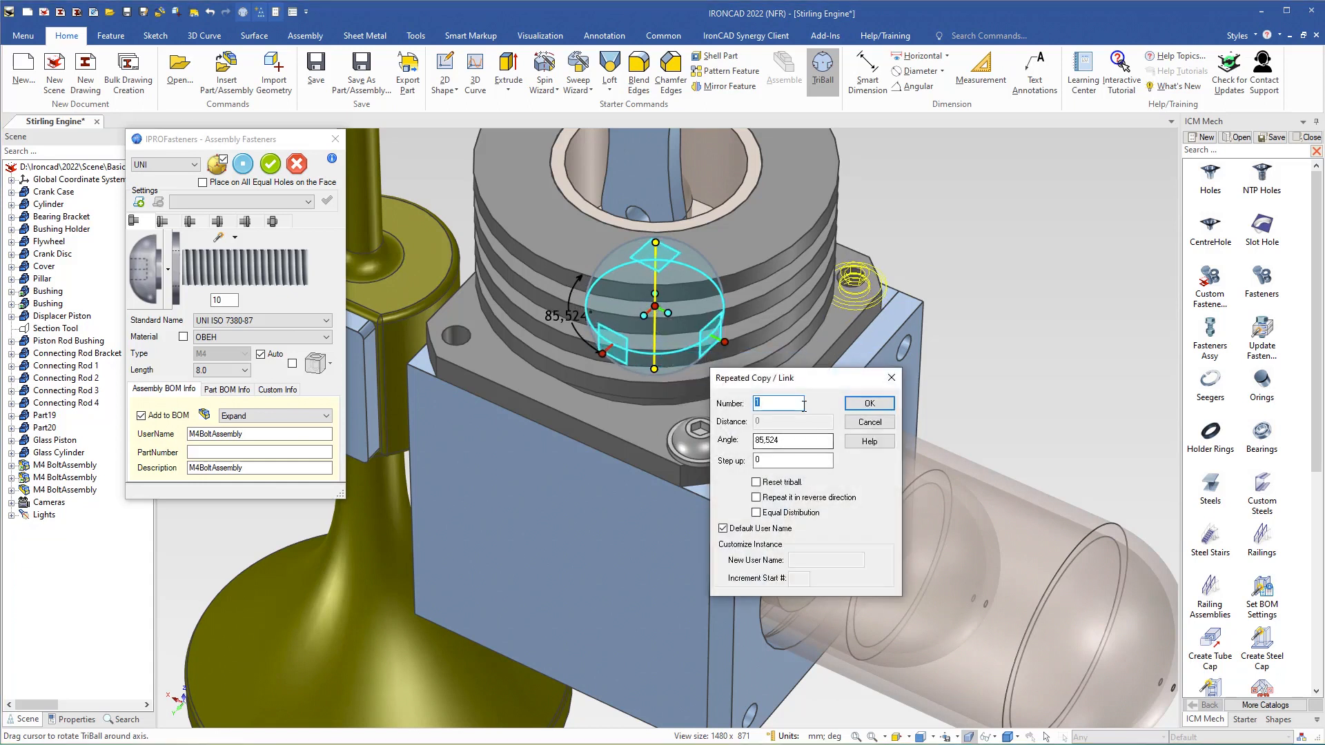
pyautogui.doubleClick(793, 441)
pyautogui.click(869, 403)
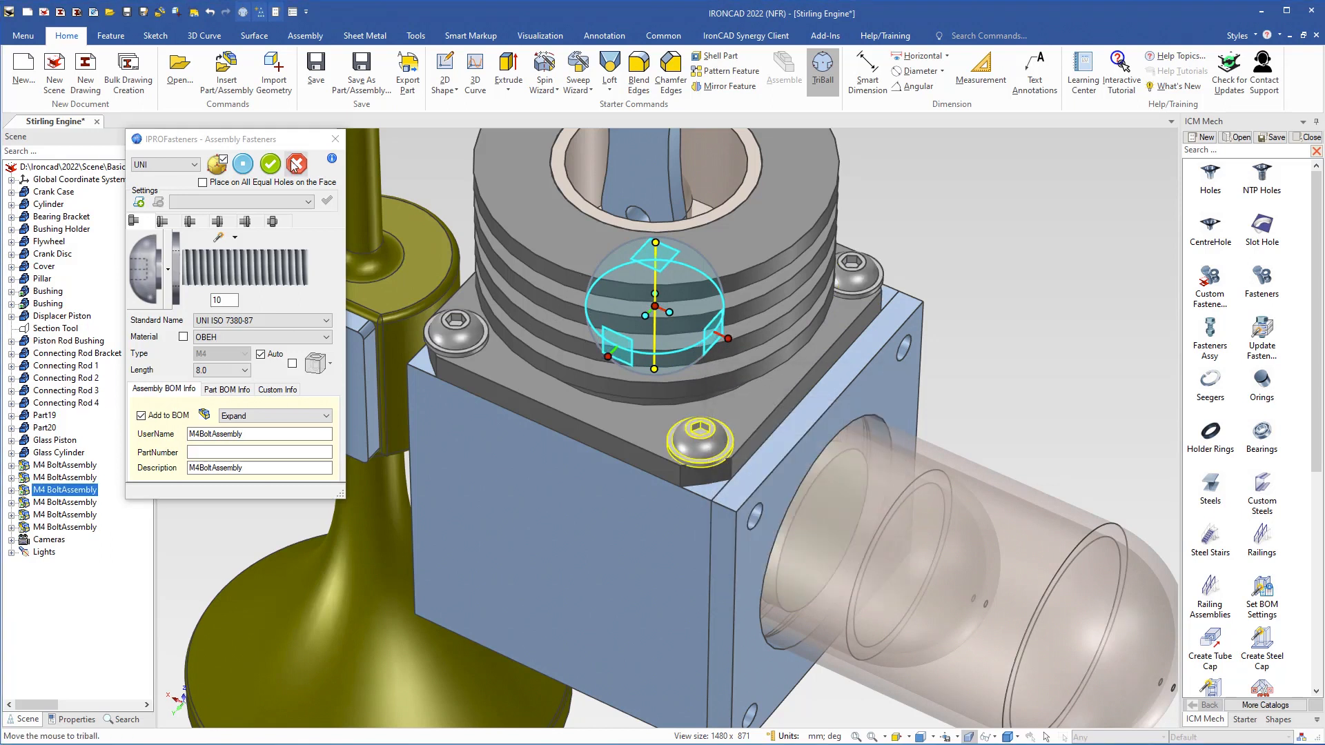
pyautogui.click(270, 165)
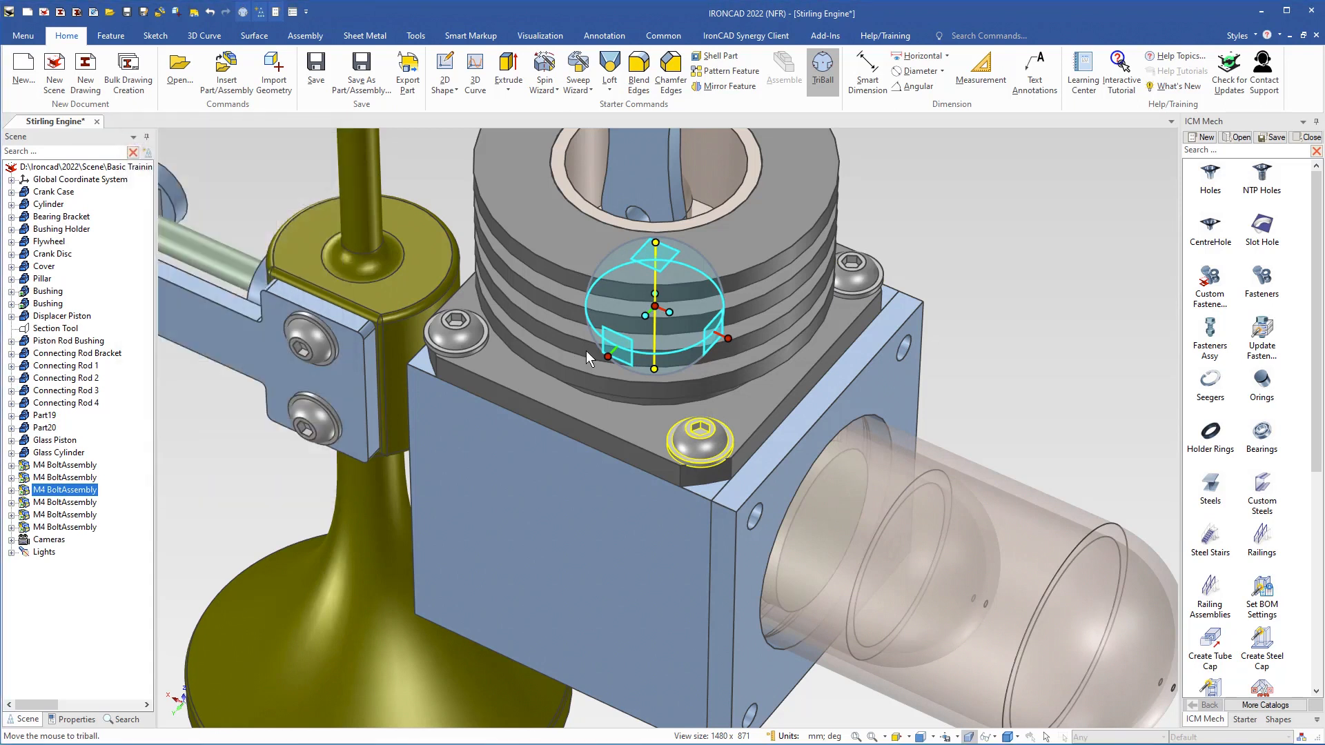
pyautogui.press('F10')
pyautogui.click(1043, 366)
# - Insert an M4 bolt assembly of length 8.0 into the upper corner hole nearest the flywheel on the glass cylinder's mounting face
pyautogui.moveTo(647, 376)
pyautogui.mouseDown(button='middle')
pyautogui.moveTo(660, 422)
pyautogui.moveTo(643, 397)
pyautogui.moveTo(644, 358)
pyautogui.mouseUp(button='middle')
pyautogui.keyDown('shift'); pyautogui.moveTo(635, 538); pyautogui.dragTo(608, 376, button='middle'); pyautogui.keyUp('shift')
pyautogui.moveTo(644, 472); pyautogui.dragTo(790, 301, button='middle')
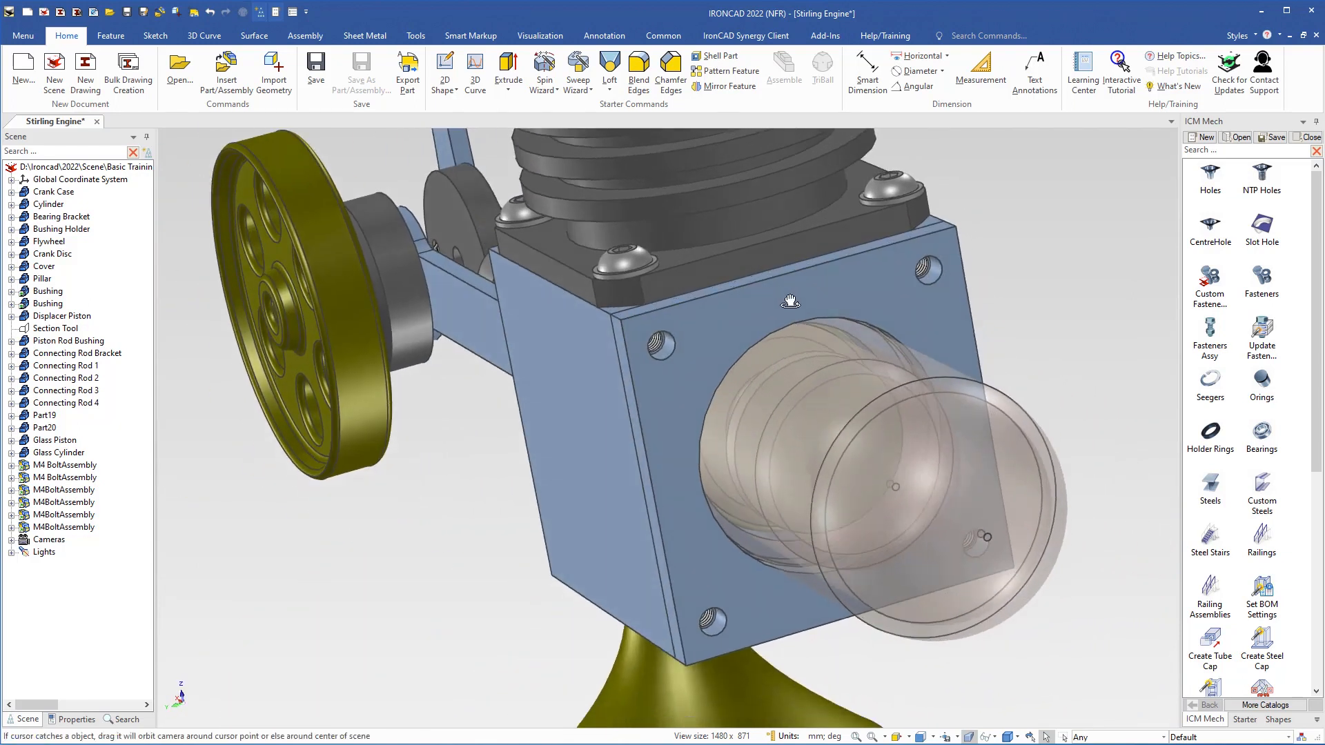
pyautogui.scroll(2, 790, 301)
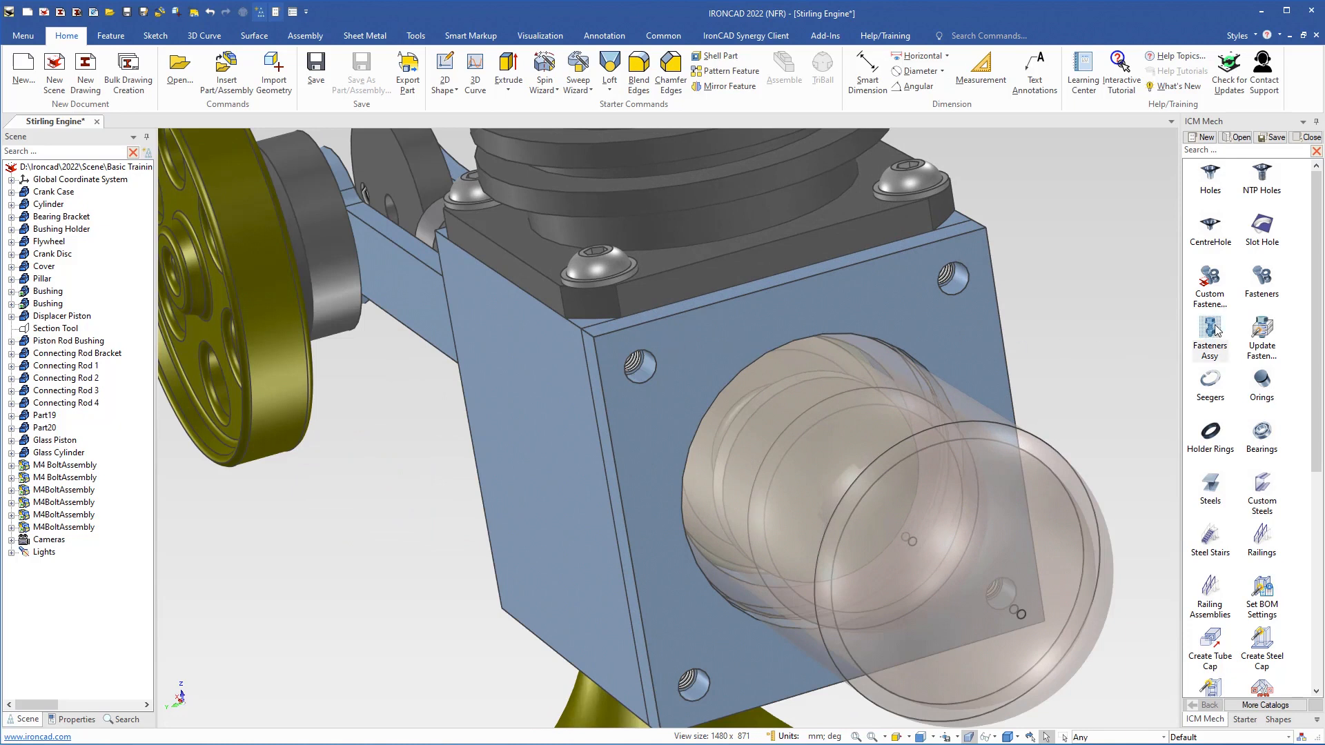
pyautogui.moveTo(1214, 330); pyautogui.dragTo(652, 377)
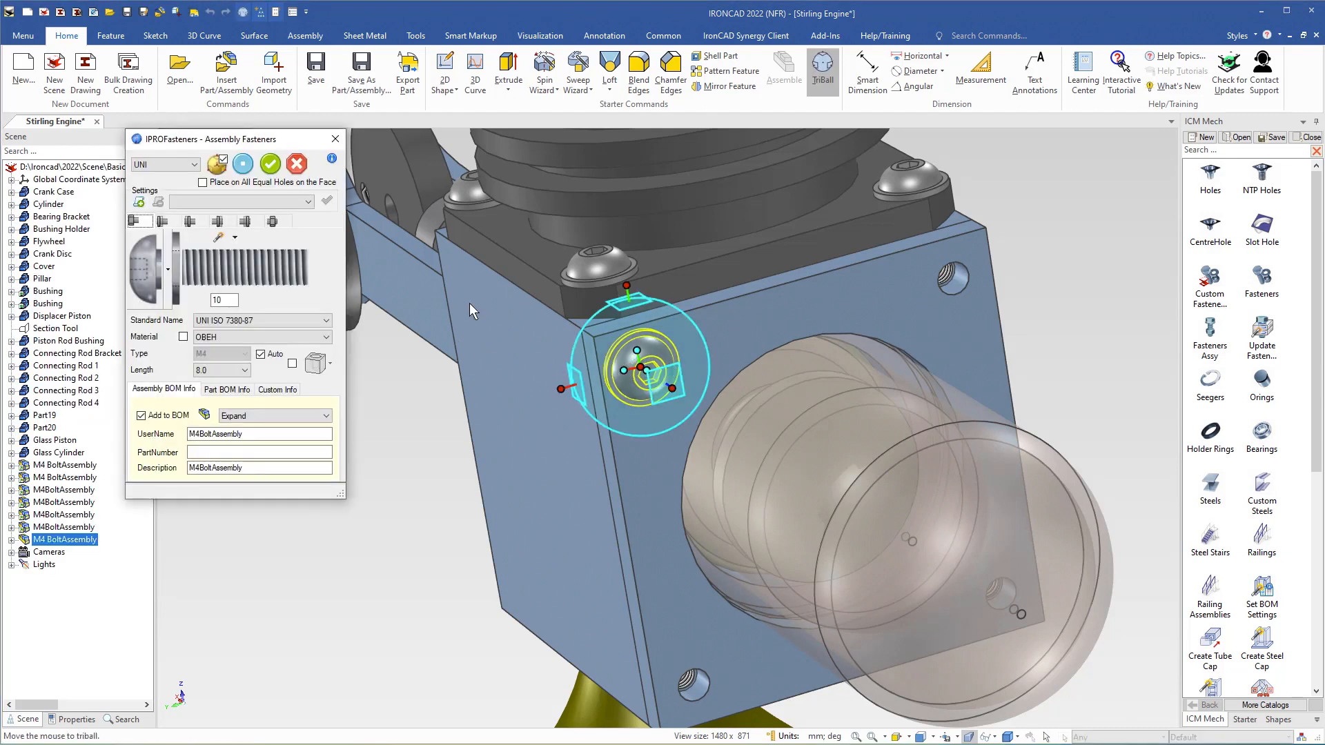
# - Move only the new bolt assembly's TriBall to the center point of the glass cylinder's circular edge
pyautogui.click(660, 397)
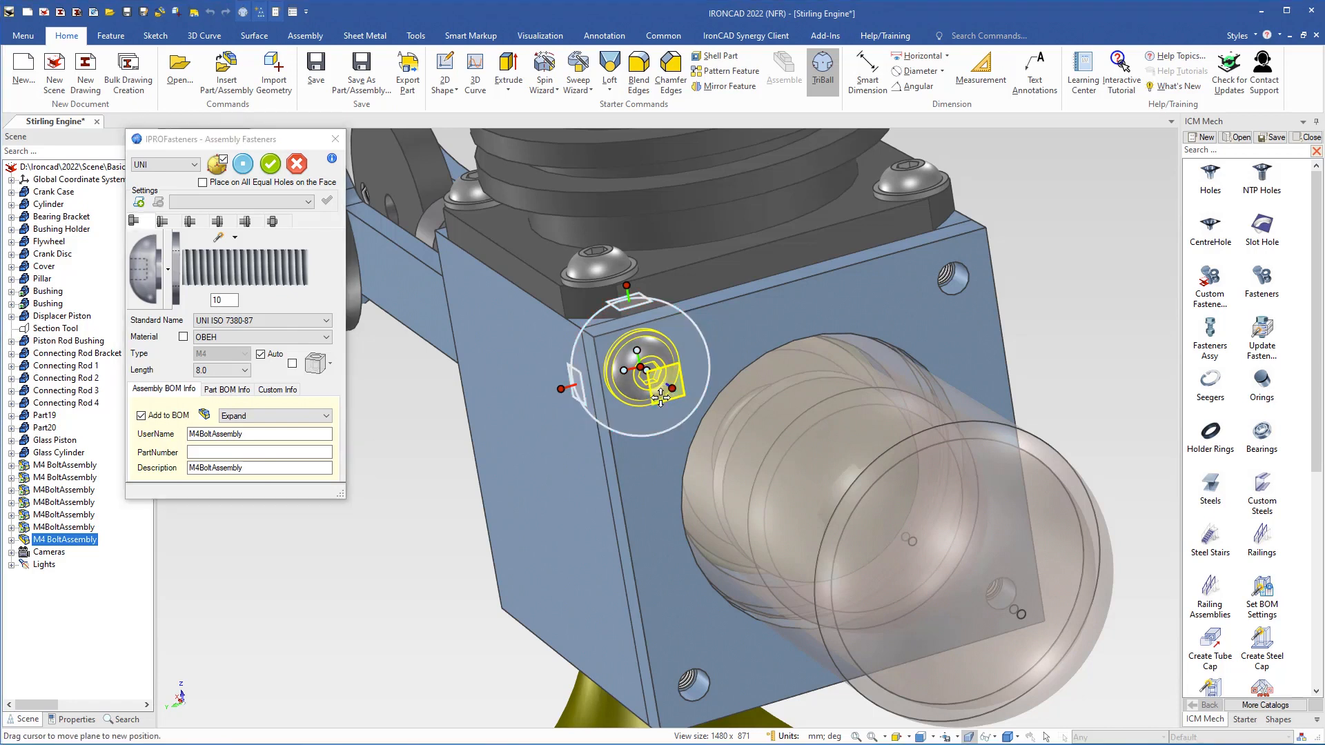
pyautogui.rightClick(661, 397)
pyautogui.click(718, 482)
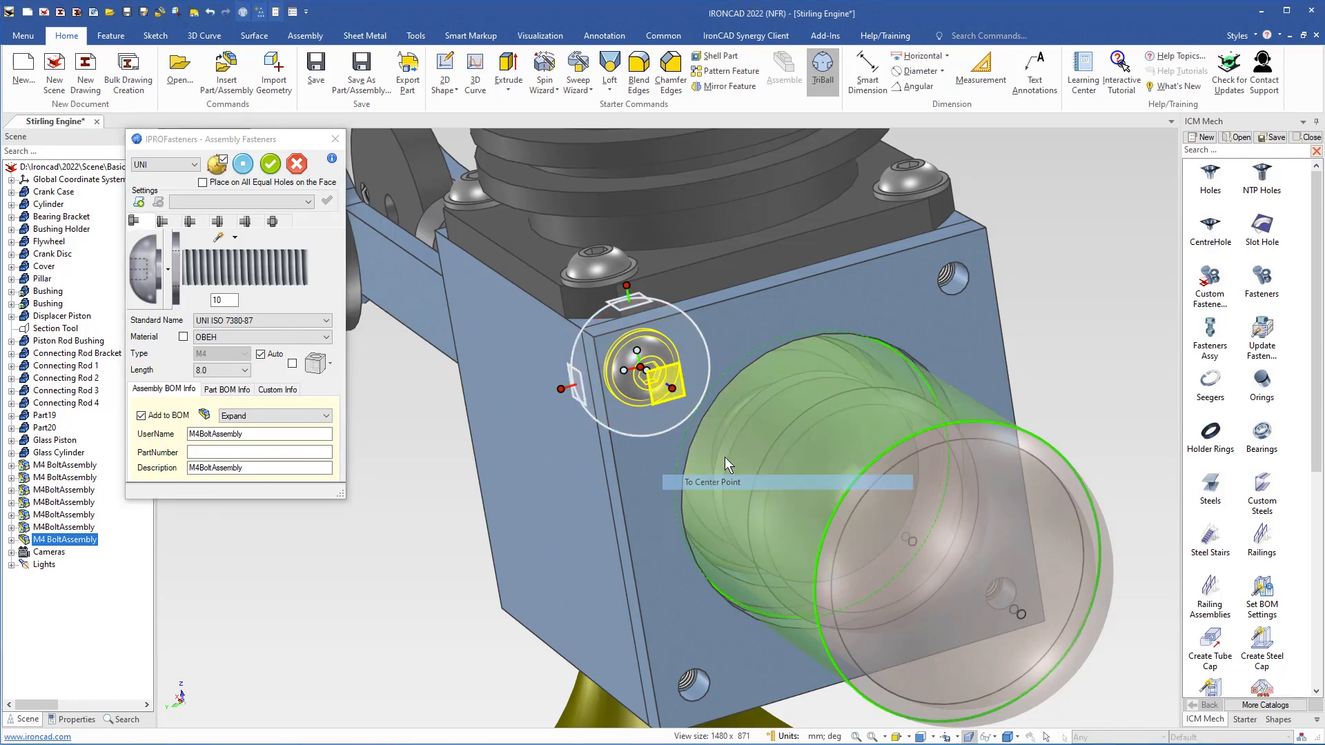
pyautogui.click(746, 370)
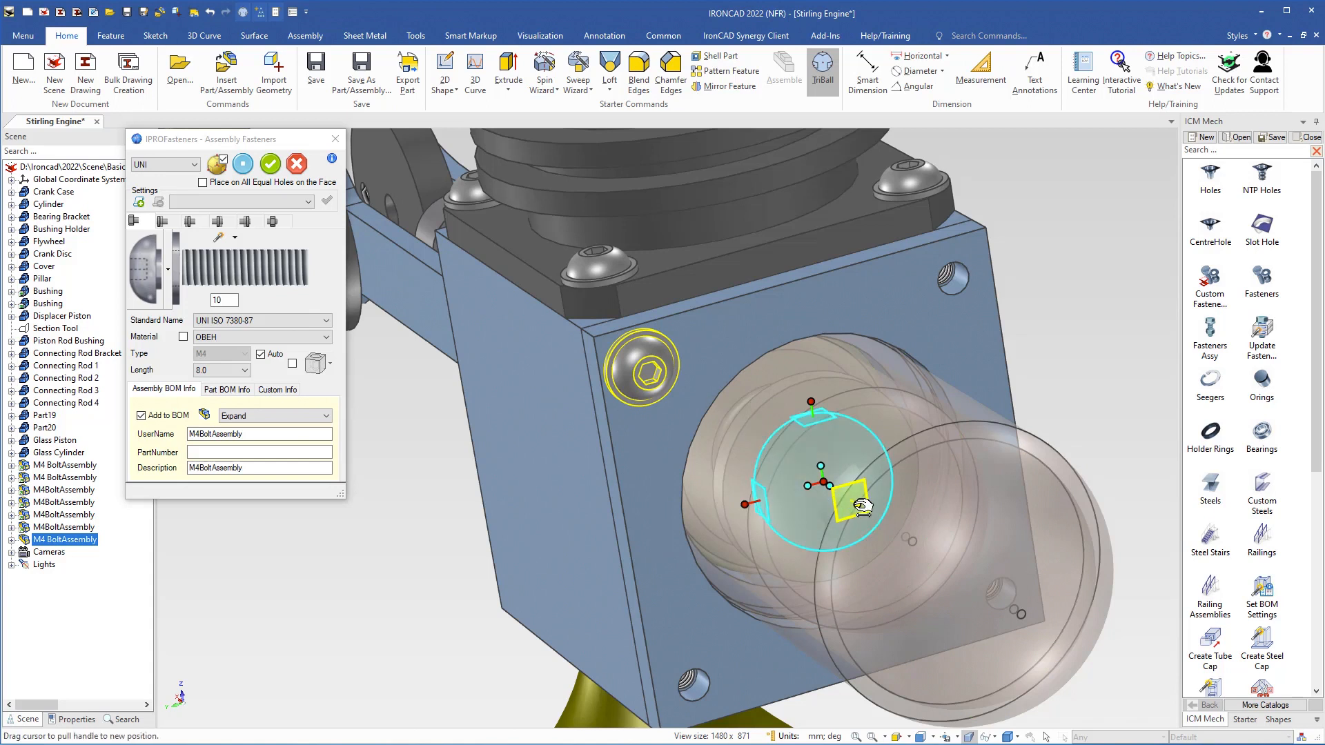
# - Create 3 linked copies of the bolt assembly at 90 degrees around the glass cylinder's axis
pyautogui.moveTo(780, 467); pyautogui.dragTo(785, 562, button='right')
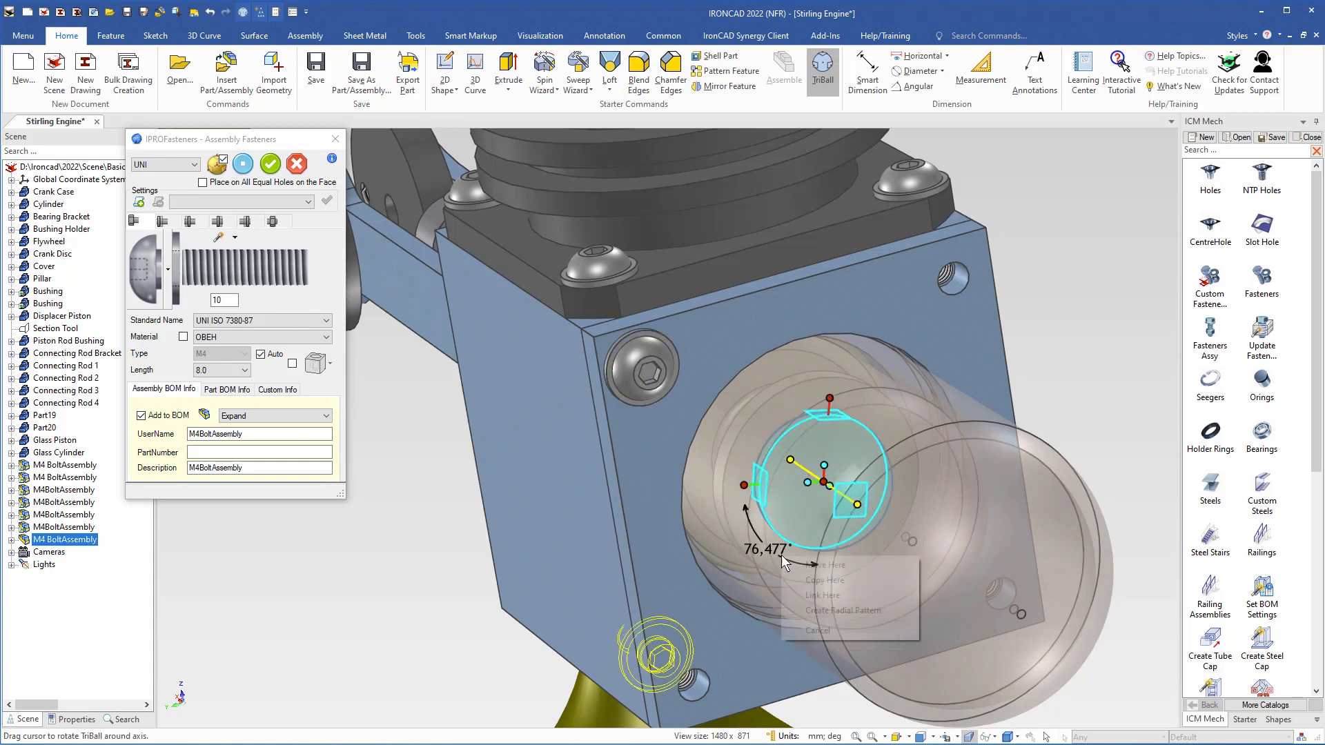
pyautogui.click(815, 596)
pyautogui.write('3')
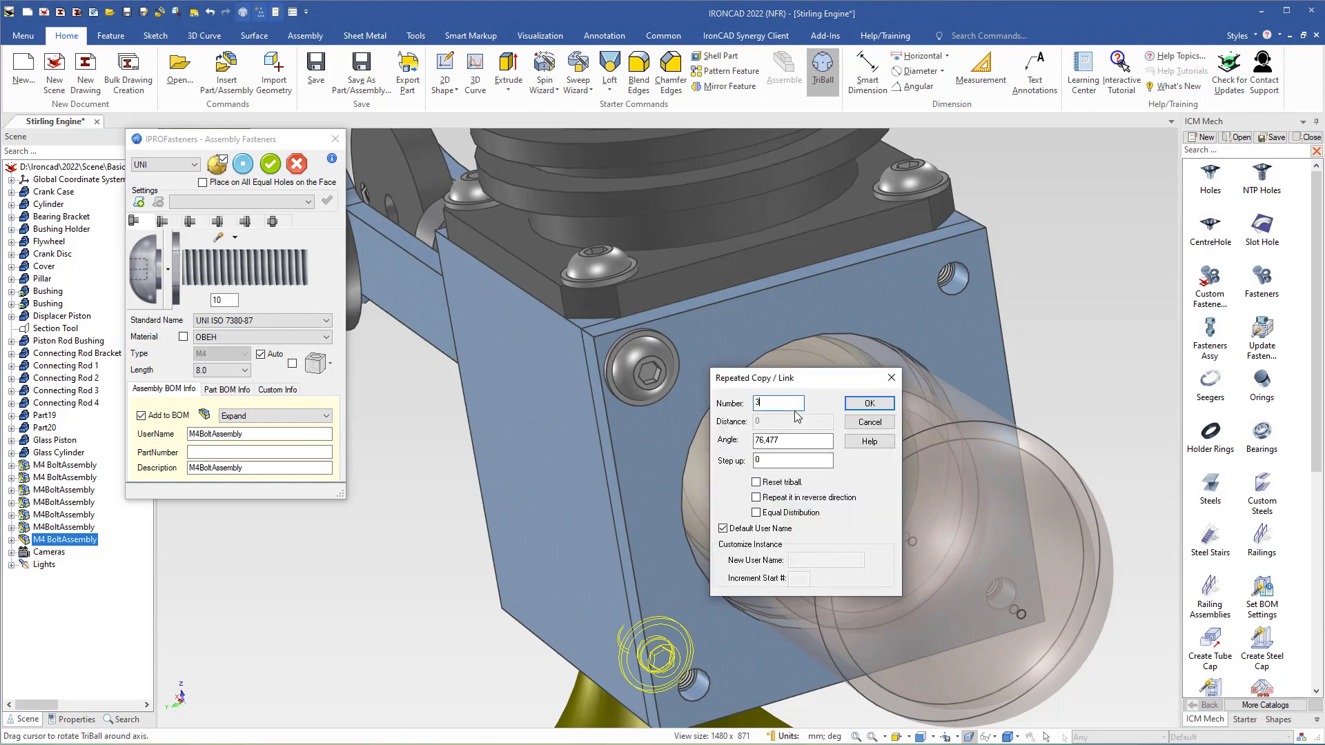
pyautogui.doubleClick(810, 439)
pyautogui.write('90')
pyautogui.click(865, 404)
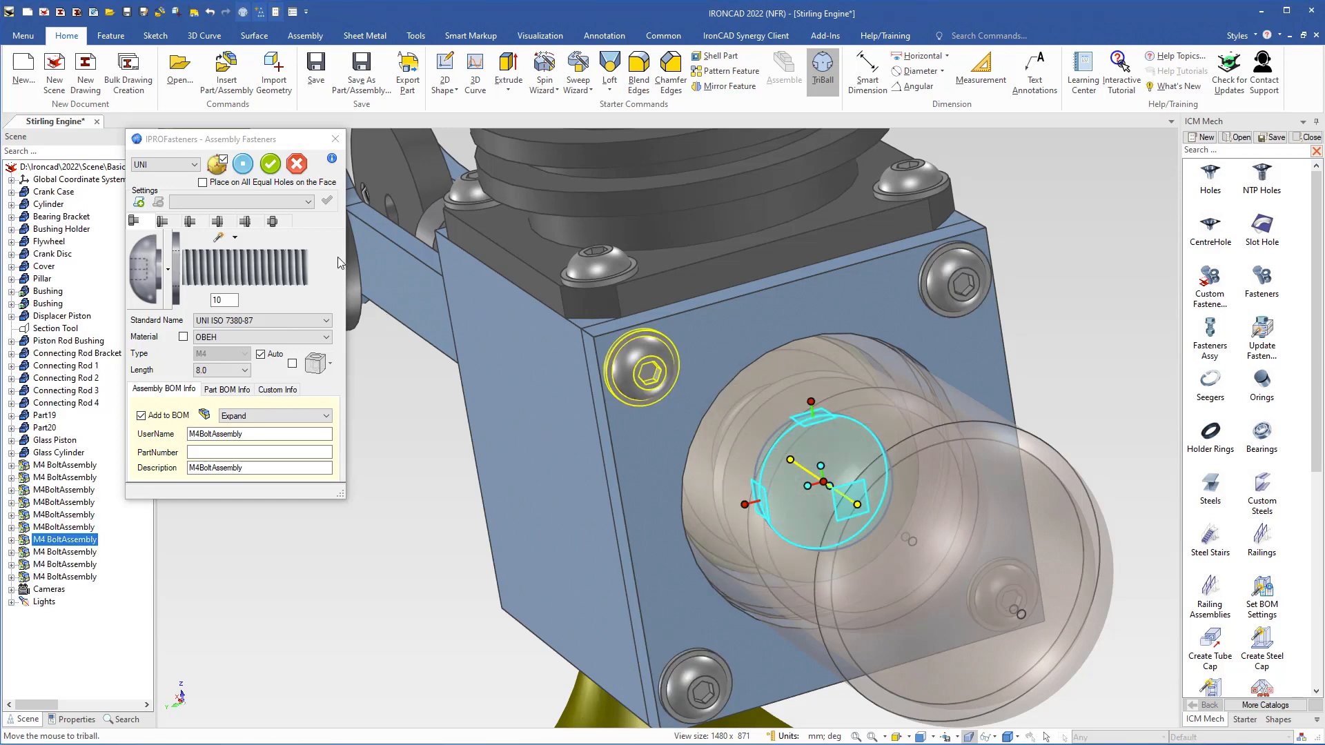
# - Accept the bolt assembly fastener on the glass cylinder's mounting face, turn off the TriBall and clear the selection
pyautogui.click(270, 163)
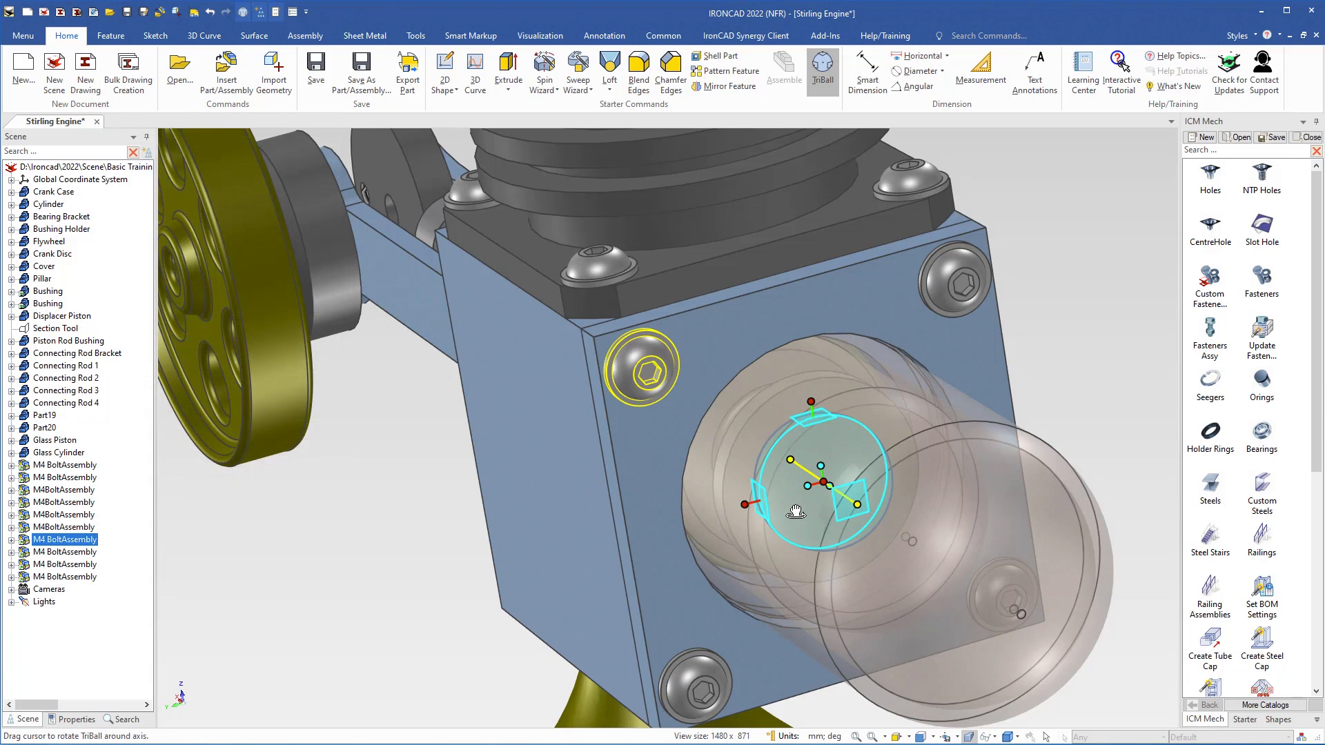
pyautogui.press('F10')
pyautogui.click(380, 457)
# - Set the surface smoothness of the Cover part to 60 in its properties
pyautogui.moveTo(628, 440); pyautogui.dragTo(583, 381, button='middle')
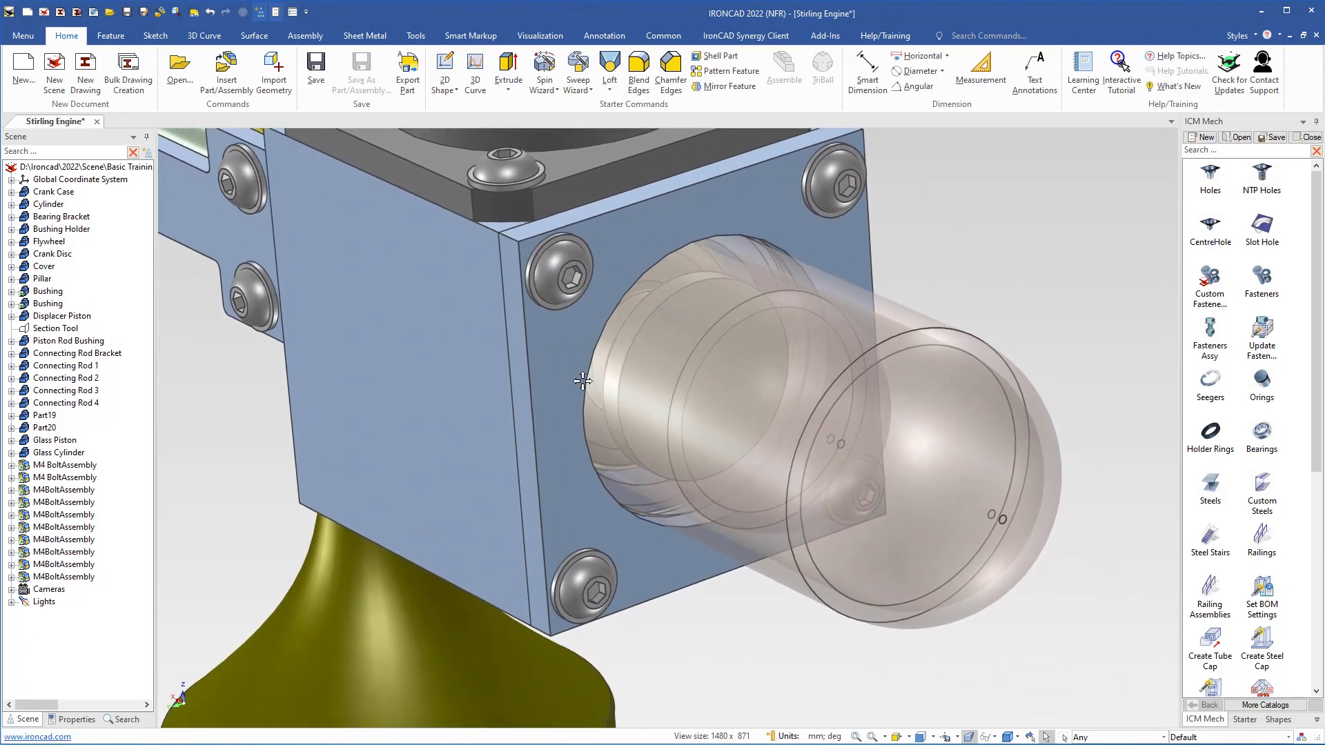
pyautogui.click(593, 333)
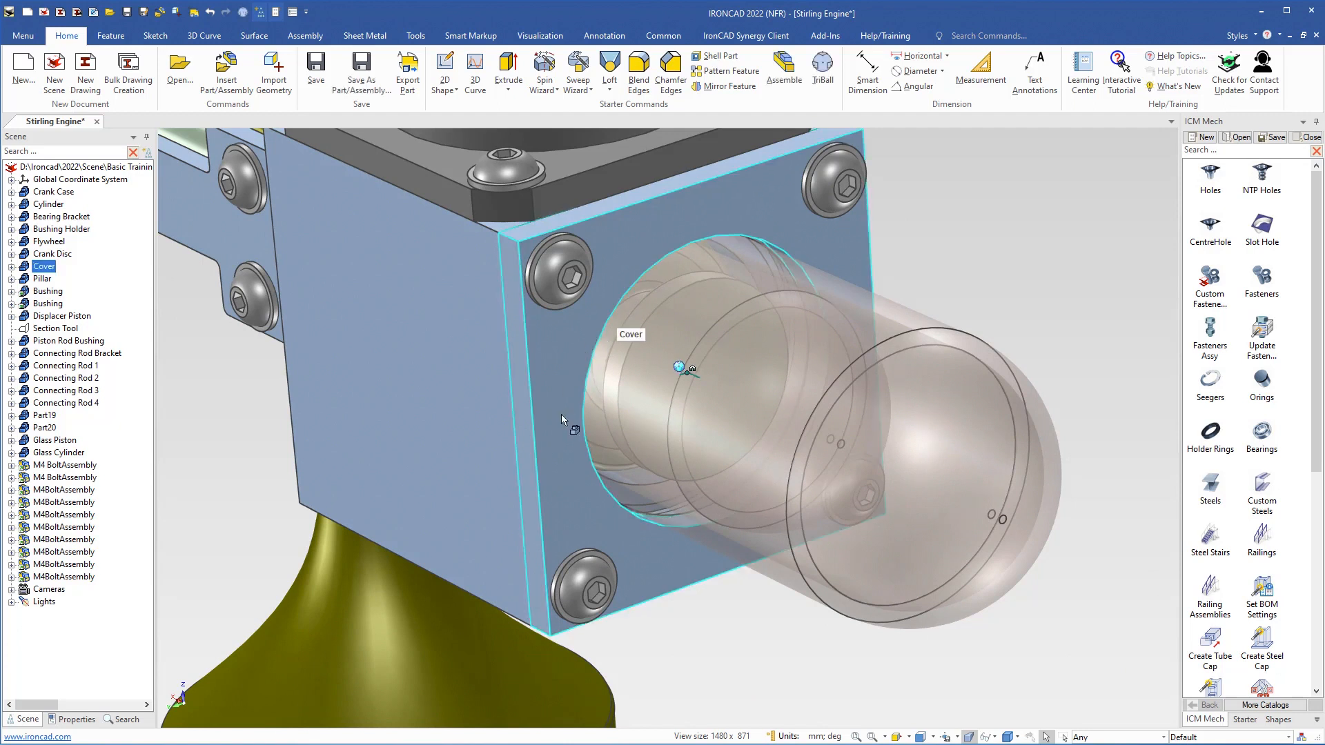
pyautogui.click(76, 719)
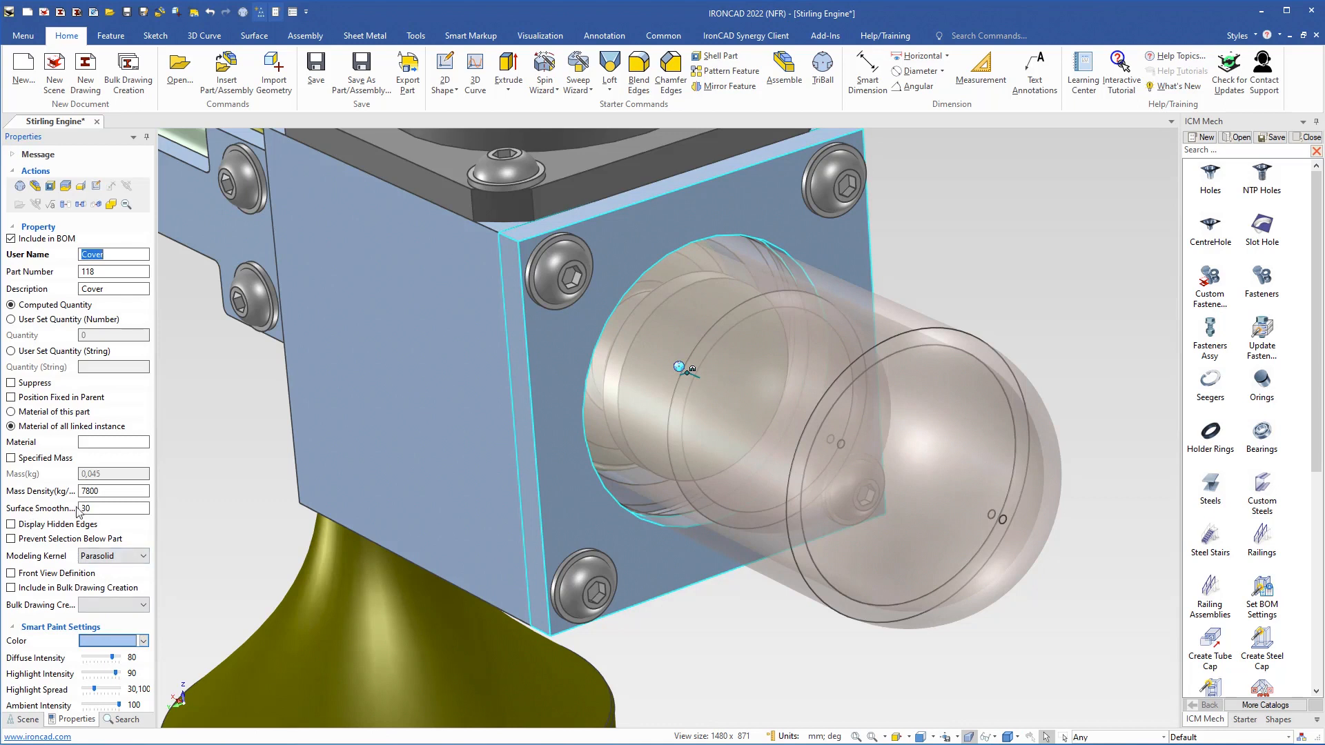
pyautogui.click(95, 505)
pyautogui.write('60')
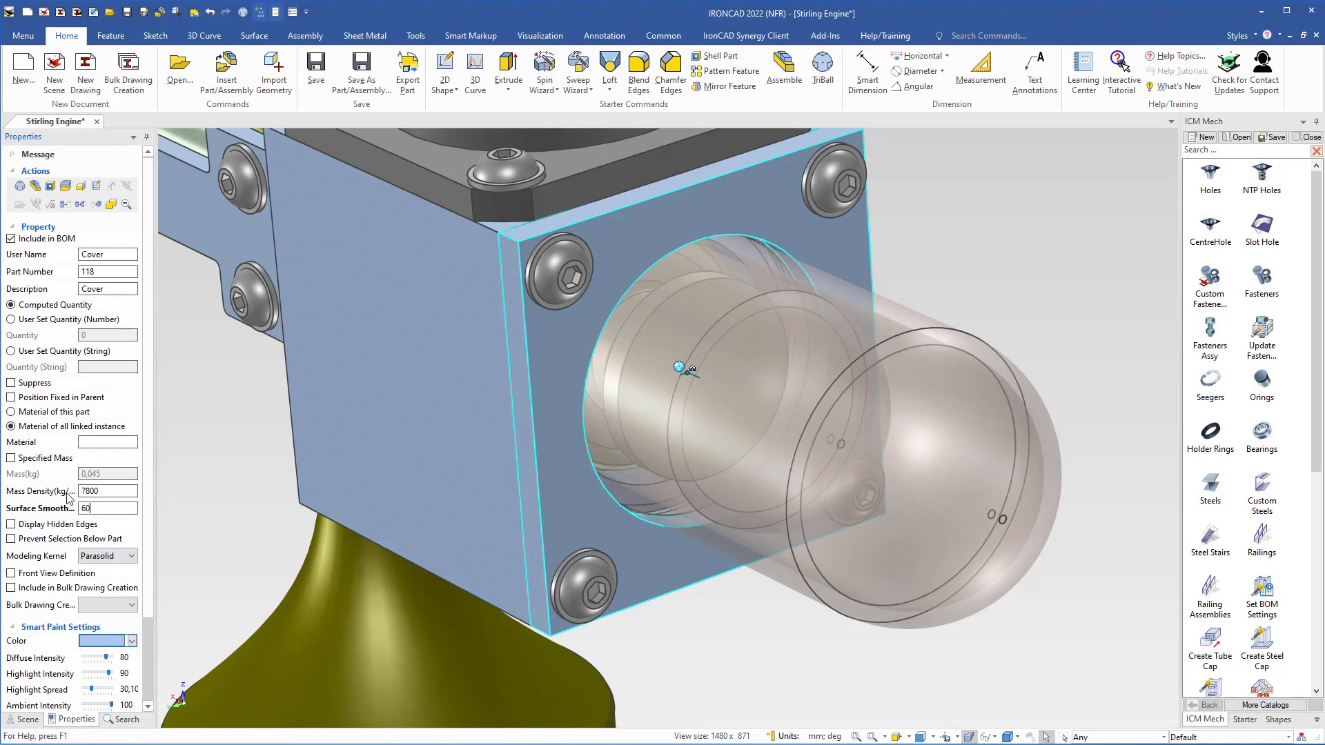
pyautogui.press('Return')
pyautogui.click(25, 719)
pyautogui.click(932, 243)
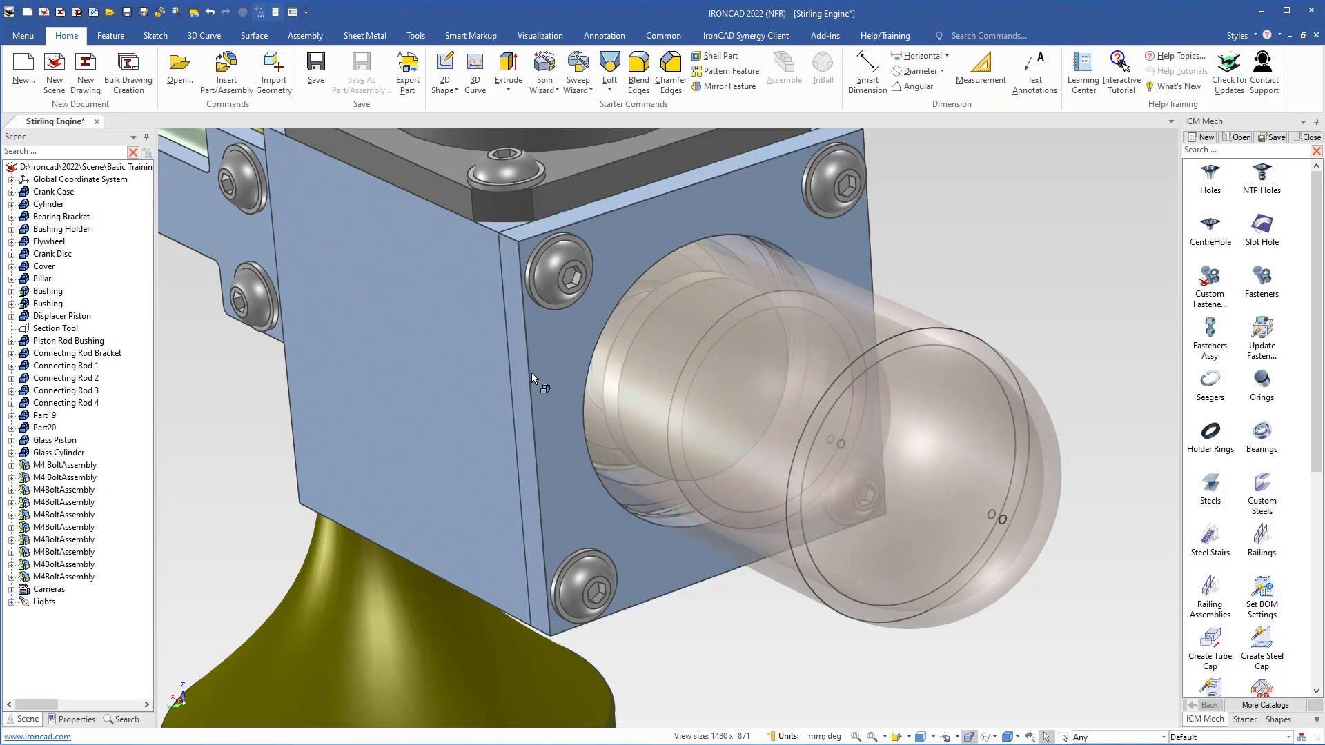
# - Save the Stirling Engine scene with the whole engine in view
pyautogui.moveTo(527, 367)
pyautogui.keyDown('shift'); pyautogui.mouseDown(button='middle')
pyautogui.moveTo(594, 406)
pyautogui.moveTo(533, 361)
pyautogui.mouseUp(button='middle'); pyautogui.keyUp('shift')
pyautogui.scroll(-6, 455, 346)
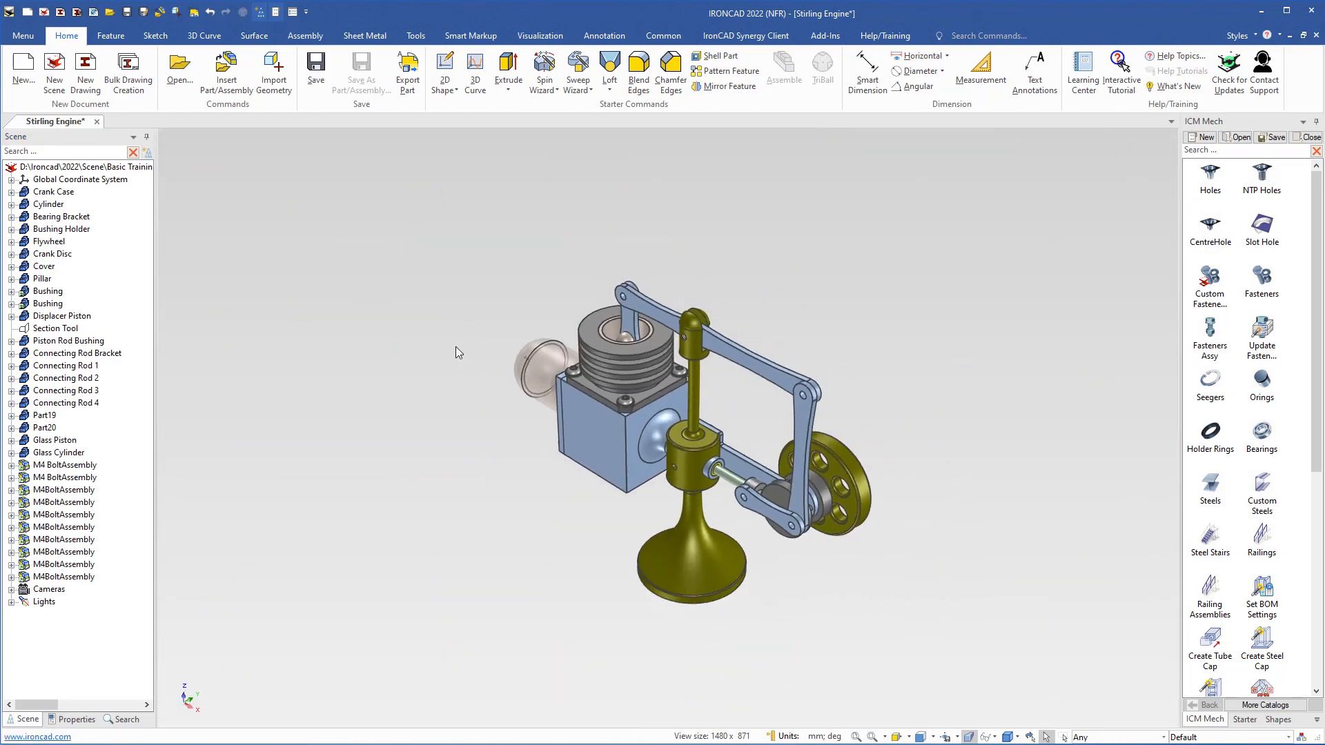
pyautogui.click(319, 71)
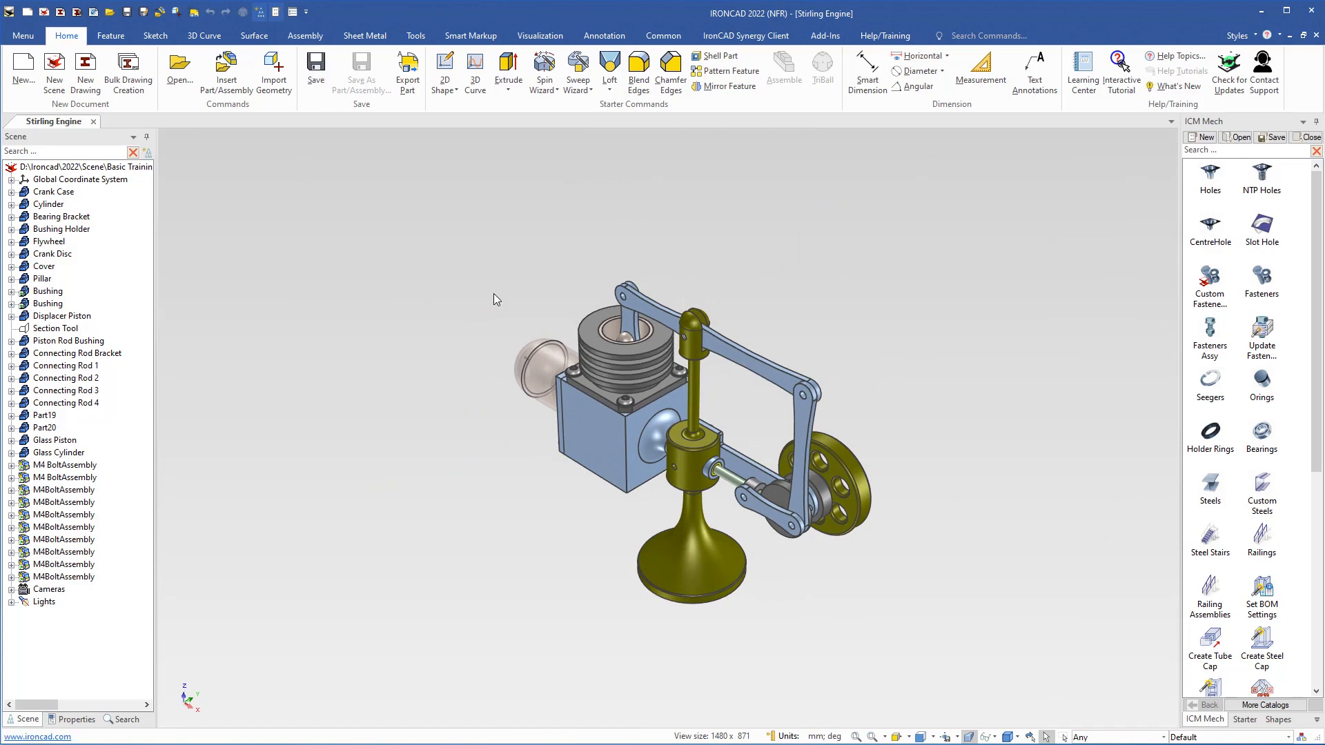